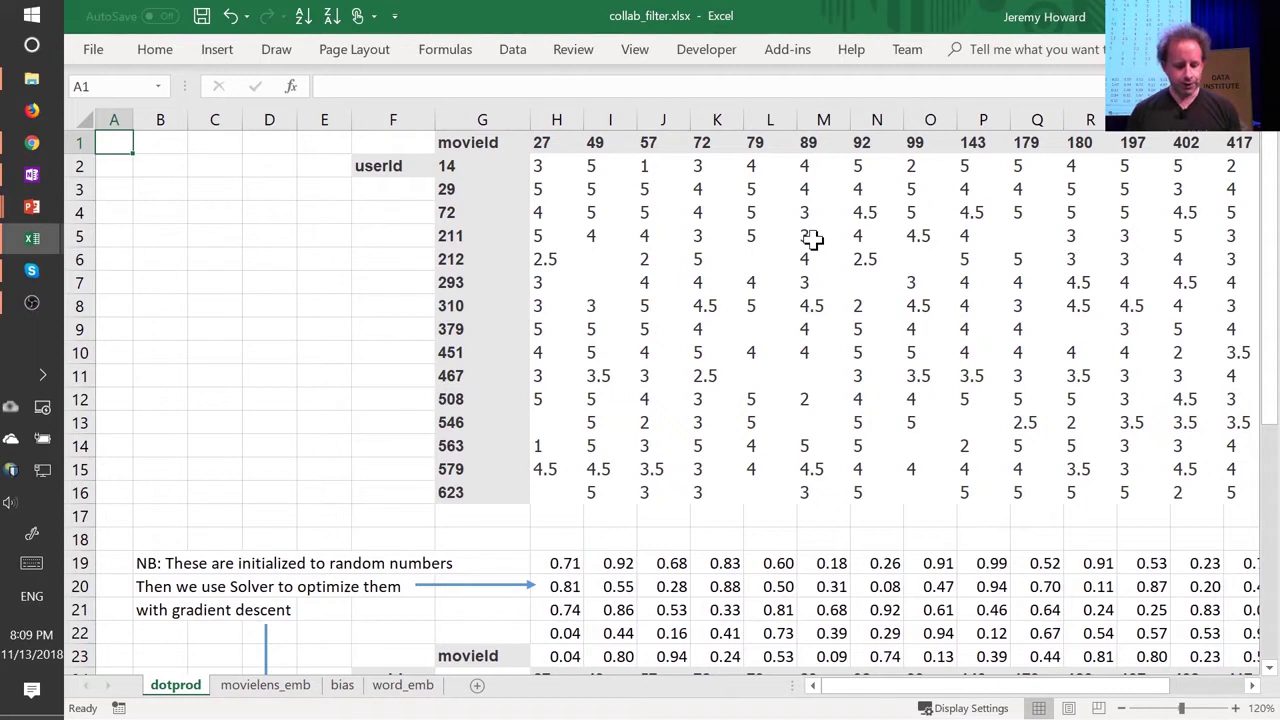
Look over the extents of the ratings table starting at G1 and the prediction table down to row 39.
{"action": "key", "text": "ctrl+Right"}
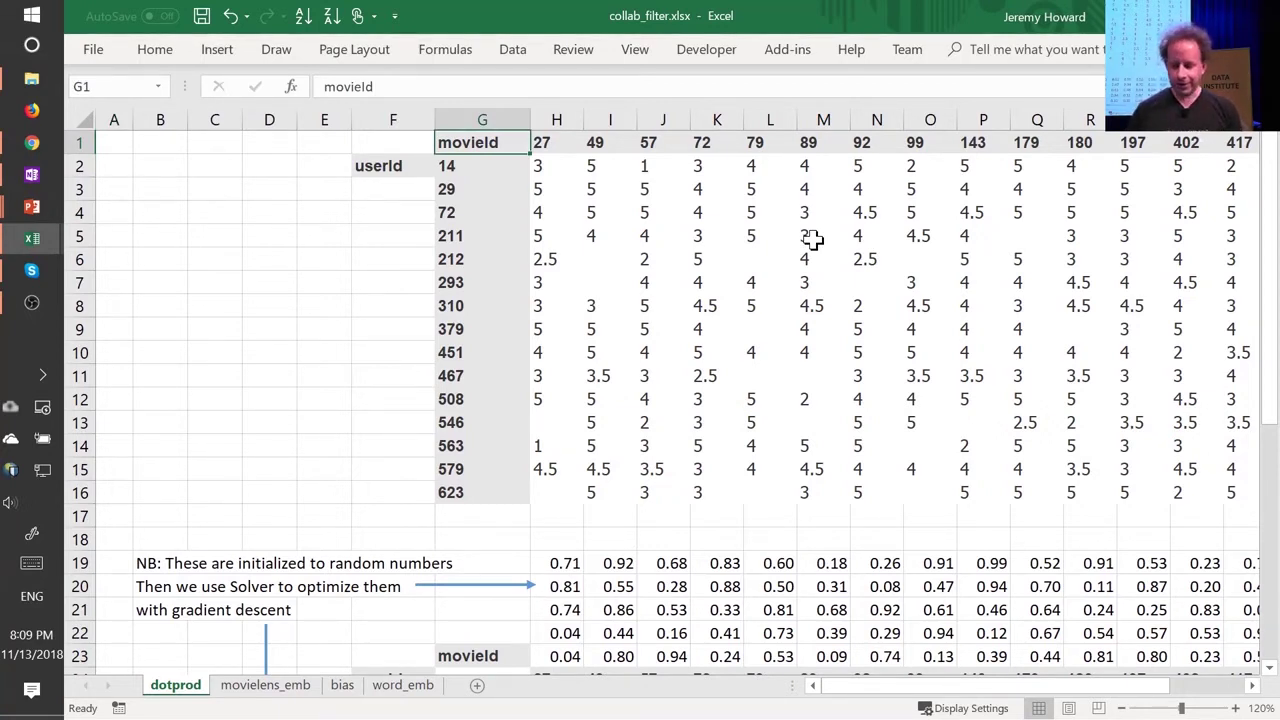
{"action": "key", "text": "ctrl+Right"}
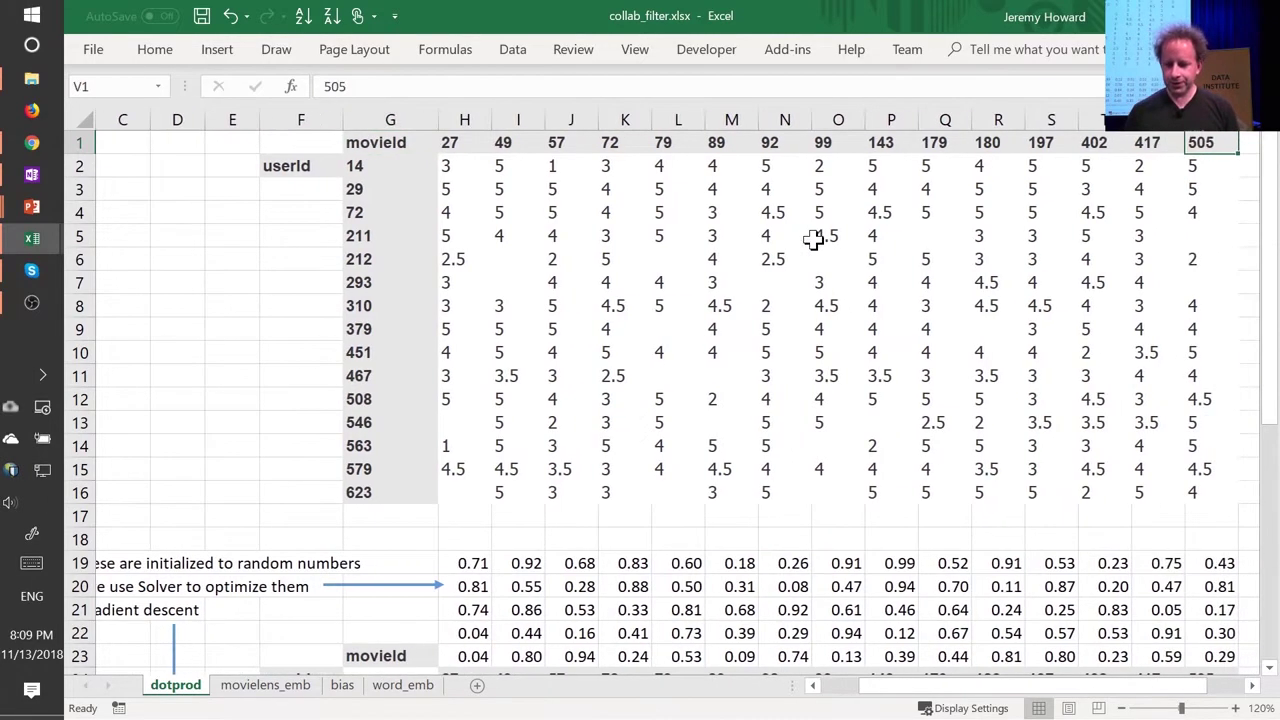
{"action": "key", "text": "ctrl+Left"}
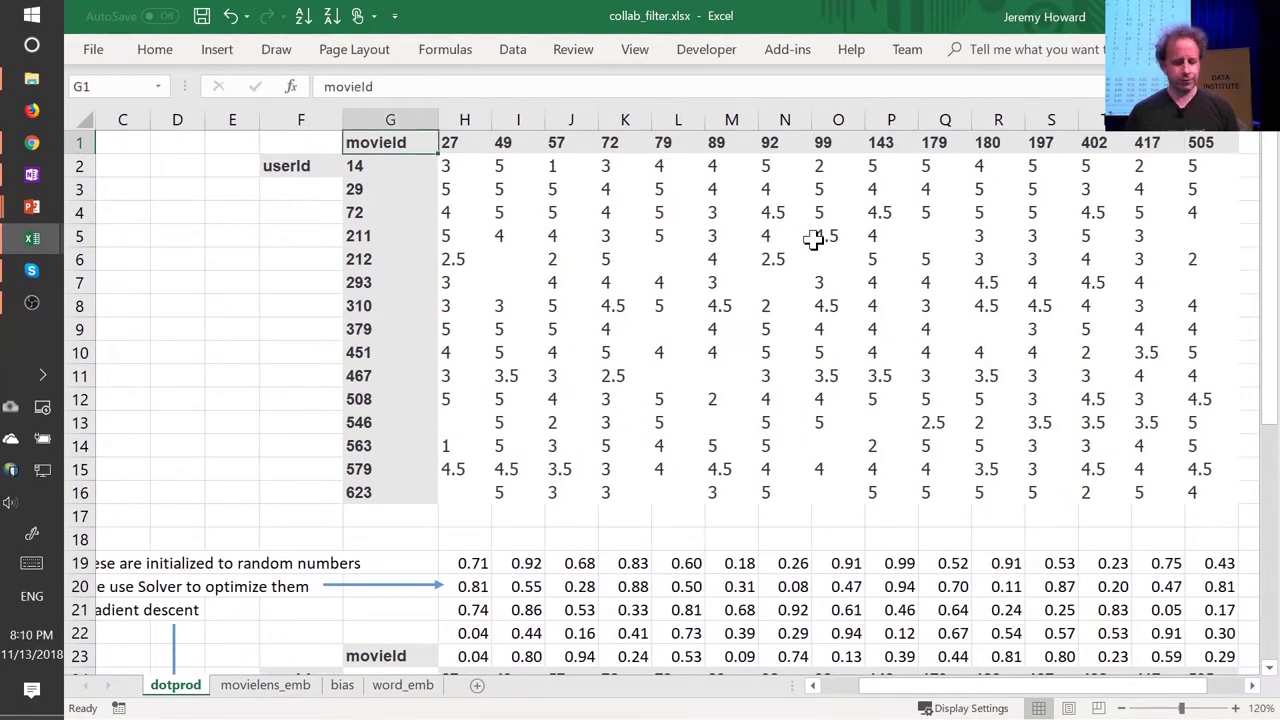
{"action": "key", "text": "ctrl+Down"}
{"action": "key", "text": "ctrl+Down"}
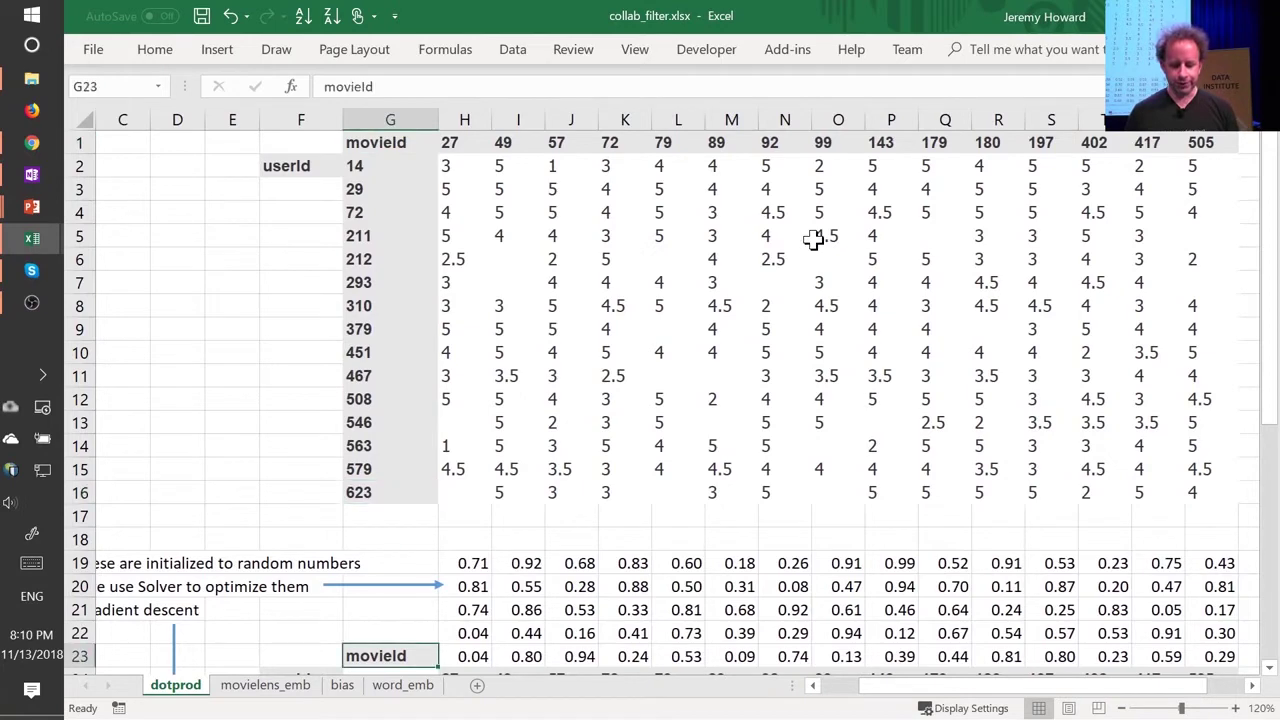
{"action": "key", "text": "ctrl+Down"}
{"action": "key", "text": "ctrl+Right"}
{"action": "key", "text": "ctrl+Down"}
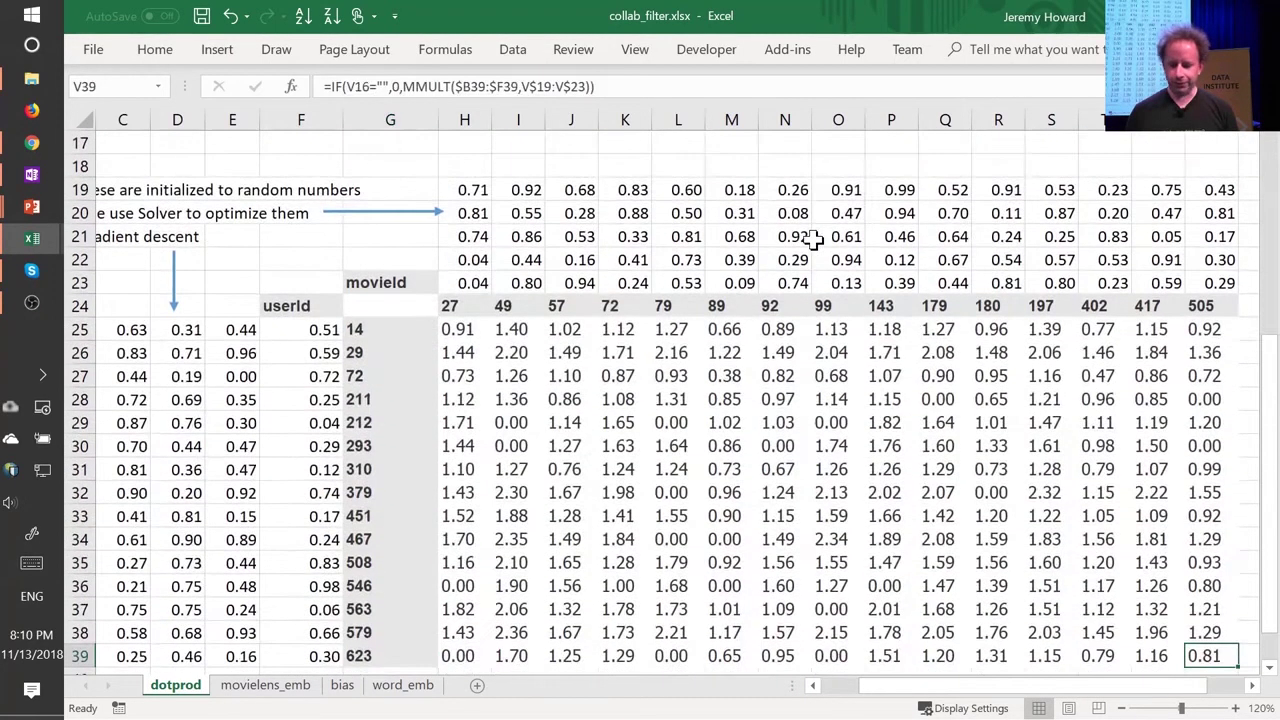
{"action": "key", "text": "ctrl+Left"}
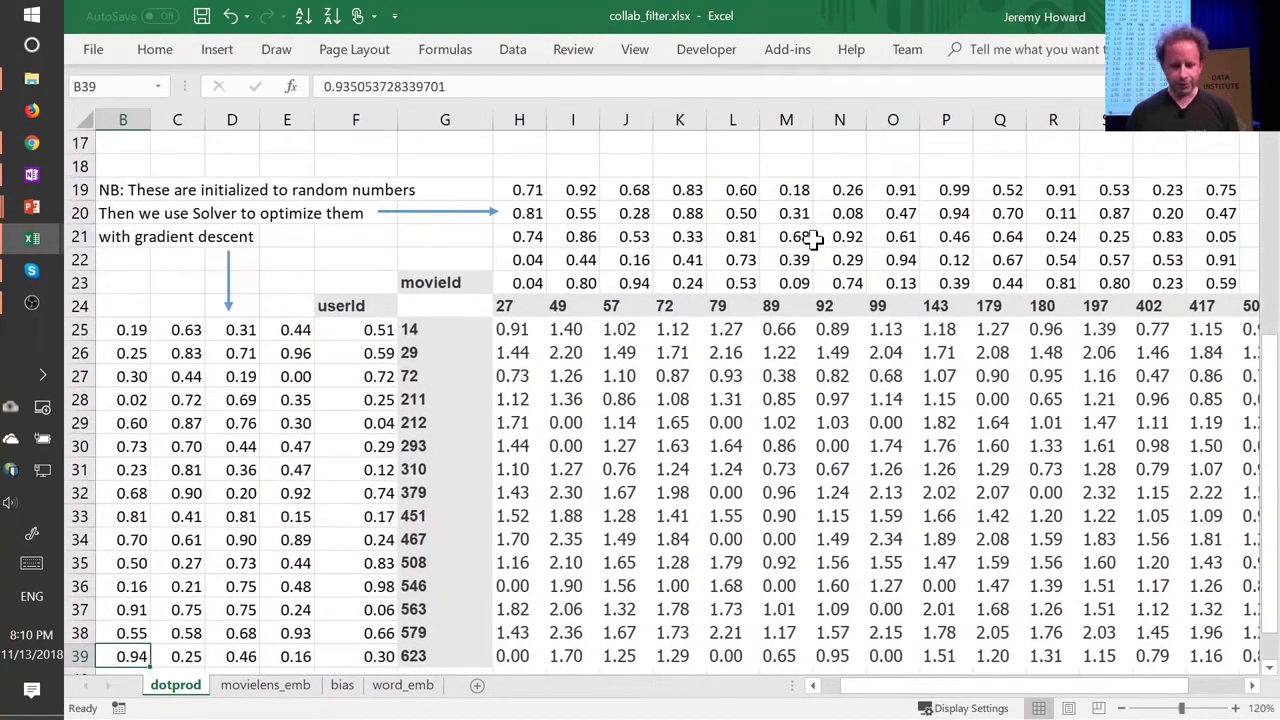
Examine the initialization note in B19 and the prediction formulas in H39 and V39.
{"action": "key", "text": "ctrl+Home"}
{"action": "key", "text": "ctrl+Down"}
{"action": "key", "text": "ctrl+Up"}
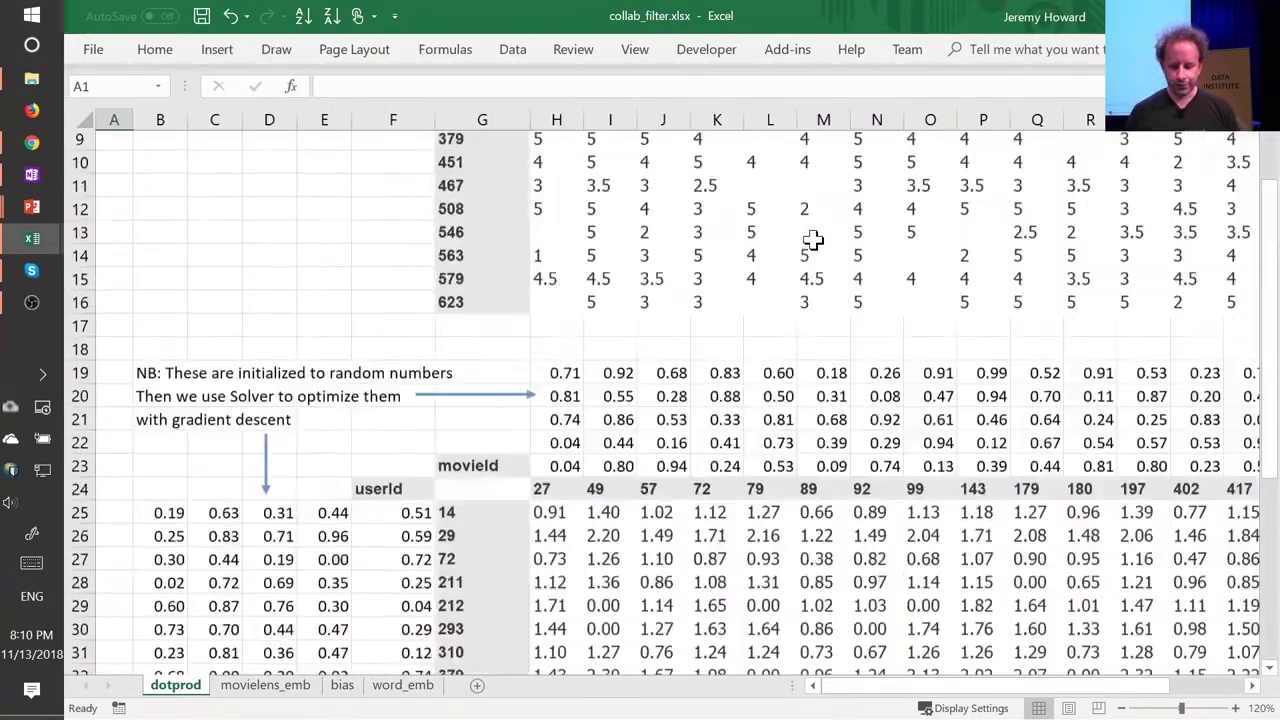
{"action": "key", "text": "Right"}
{"action": "key", "text": "ctrl+Down"}
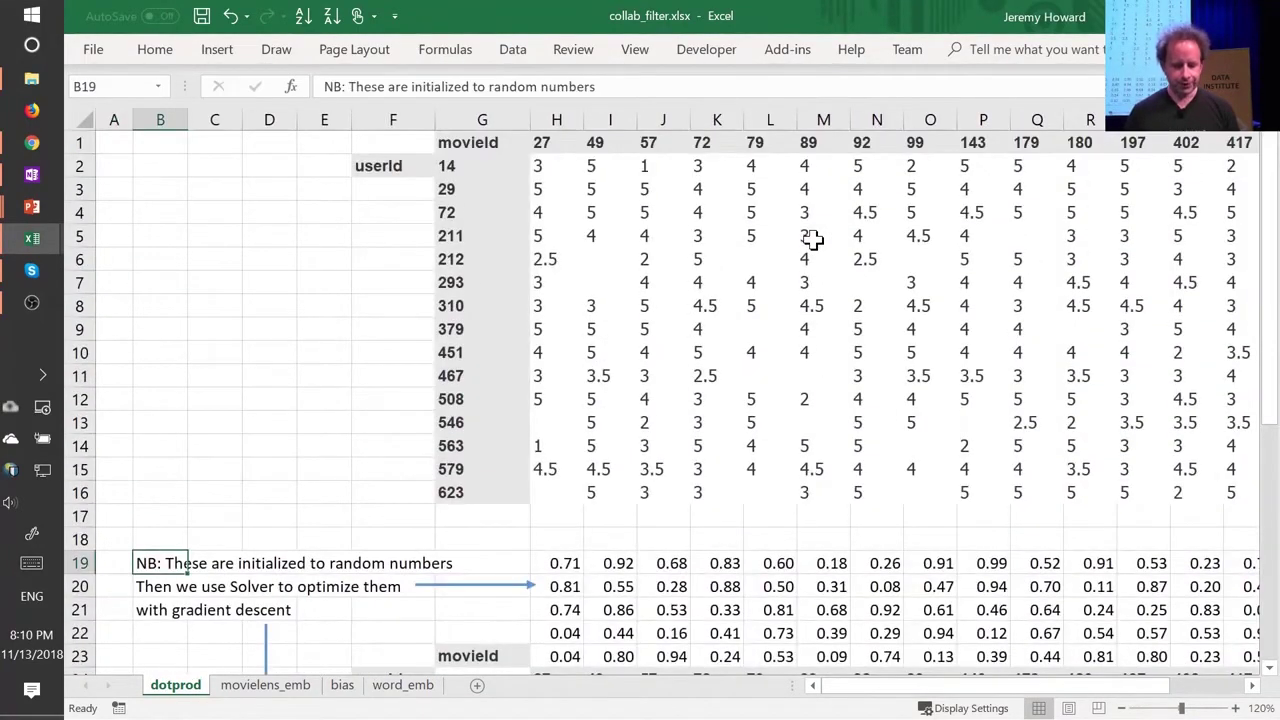
{"action": "key", "text": "Right"}
{"action": "key", "text": "Right"}
{"action": "key", "text": "Right"}
{"action": "key", "text": "Right"}
{"action": "key", "text": "ctrl+Right"}
{"action": "key", "text": "ctrl+Down"}
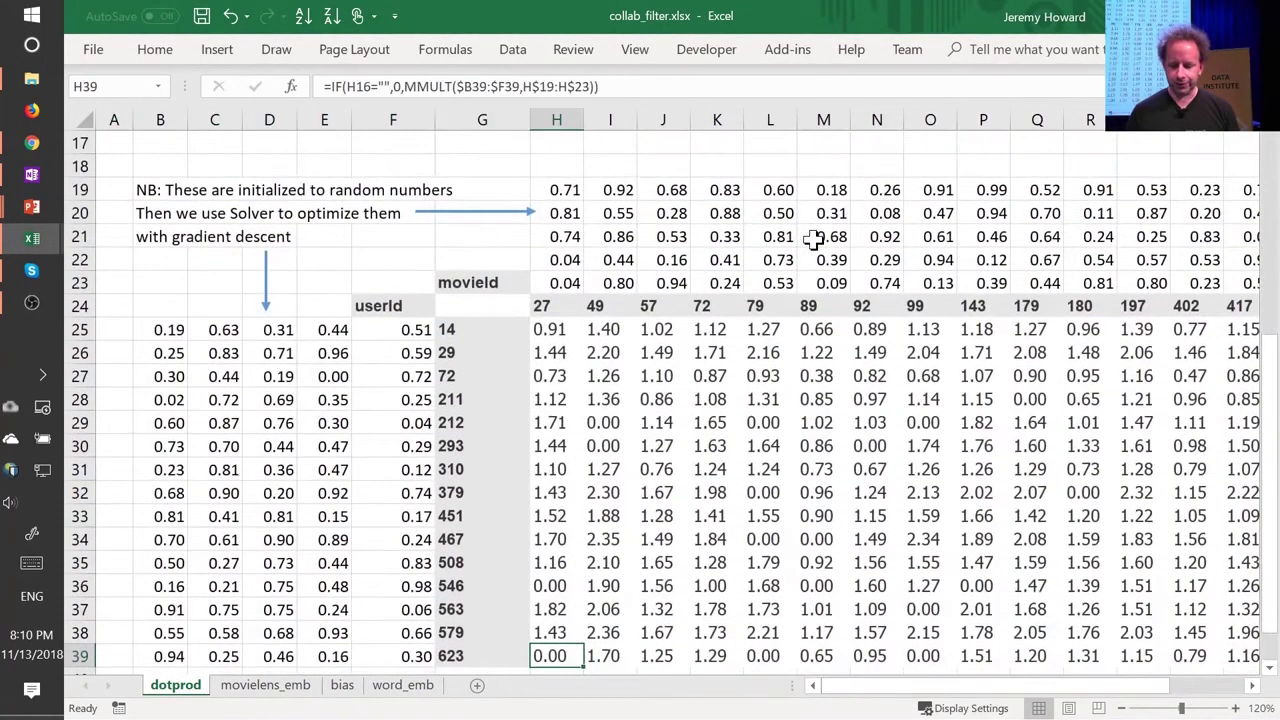
{"action": "key", "text": "ctrl+Right"}
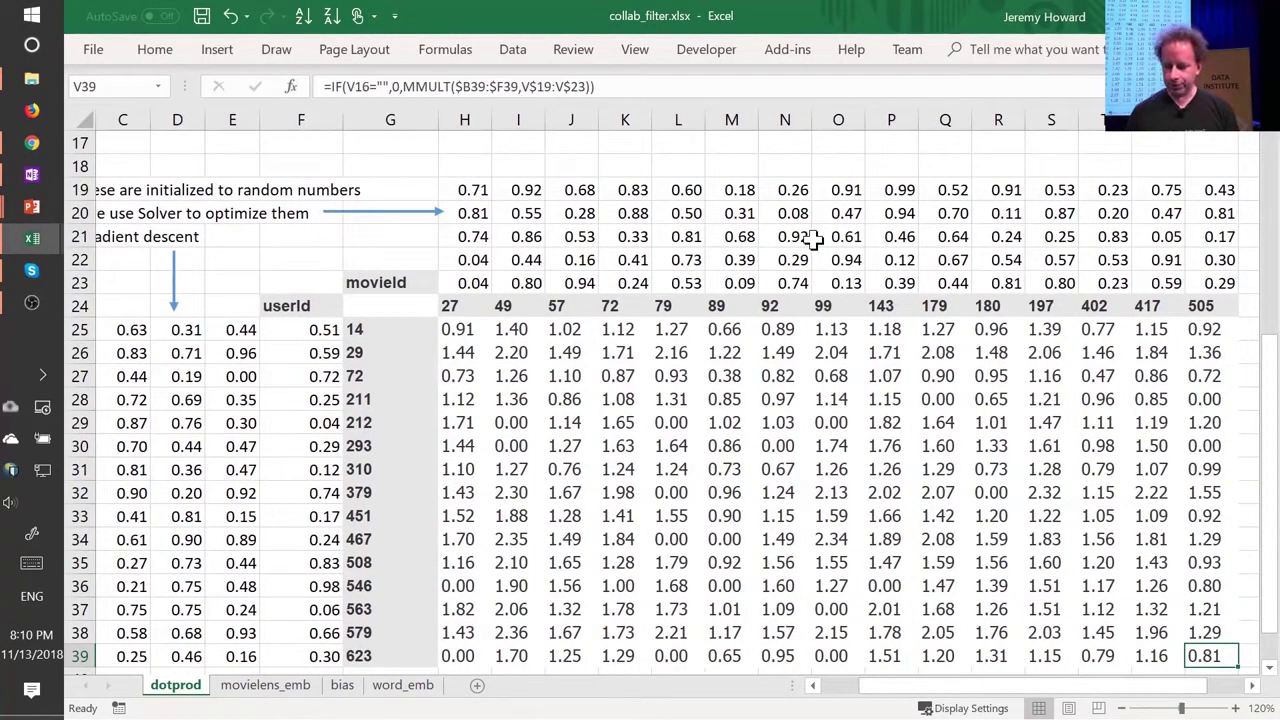
Look over the user weights from B25 and the ratings above the movie weights, returning to the movieId header in G1.
{"action": "key", "text": "ctrl+Left"}
{"action": "key", "text": "ctrl+Up"}
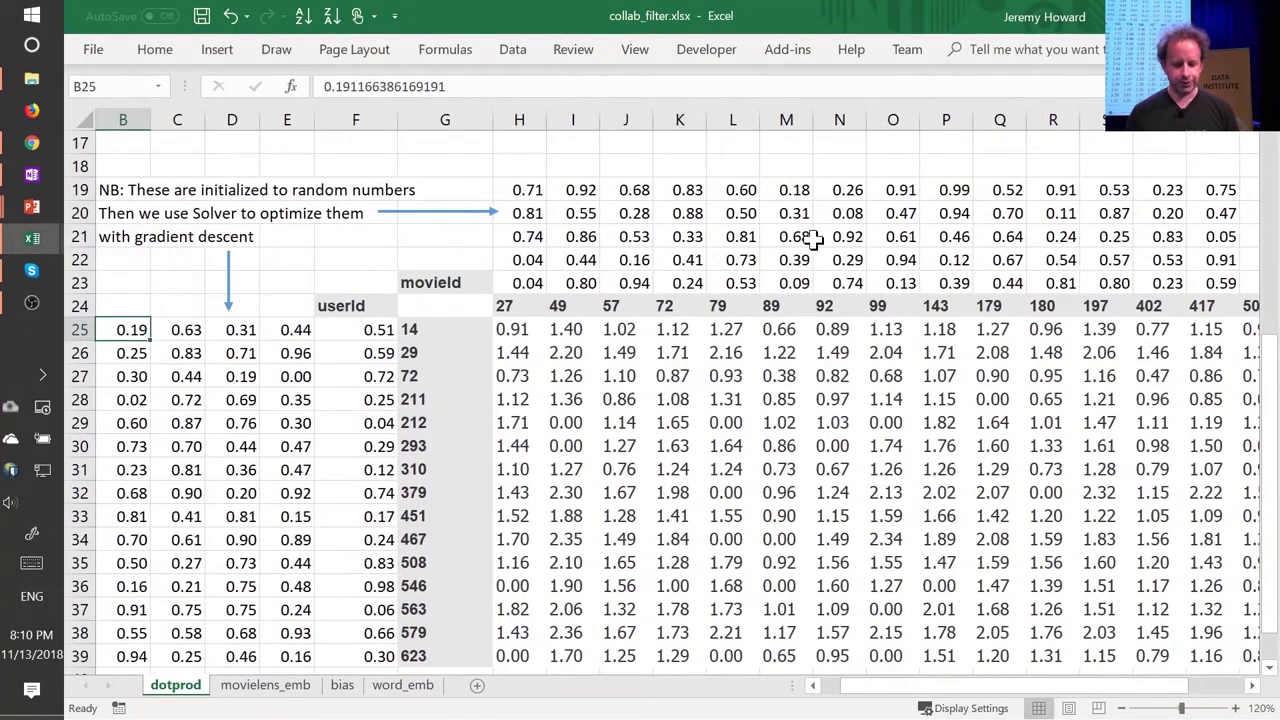
{"action": "key", "text": "ctrl+Right"}
{"action": "key", "text": "ctrl+Up"}
{"action": "key", "text": "ctrl+Left"}
{"action": "key", "text": "Up"}
{"action": "key", "text": "Up"}
{"action": "key", "text": "Up"}
{"action": "key", "text": "Up"}
{"action": "key", "text": "Up"}
{"action": "key", "text": "Up"}
{"action": "key", "text": "Up"}
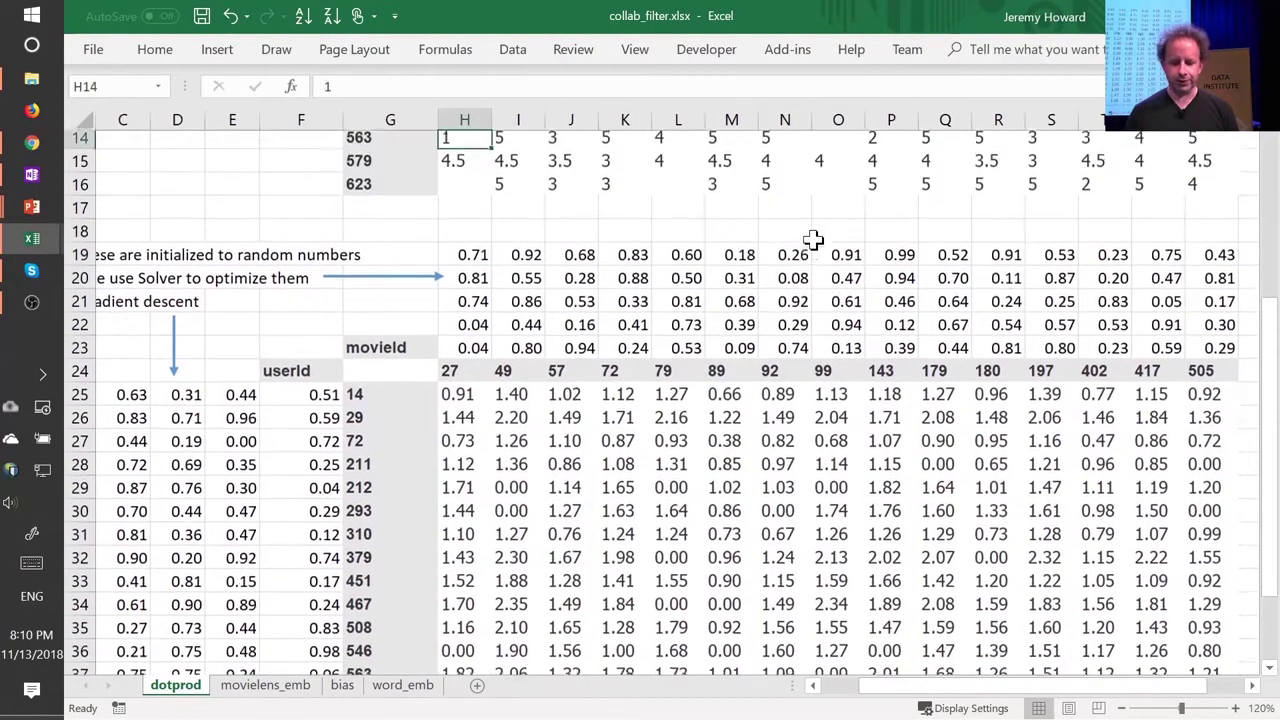
{"action": "key", "text": "ctrl+Left"}
{"action": "key", "text": "ctrl+Up"}
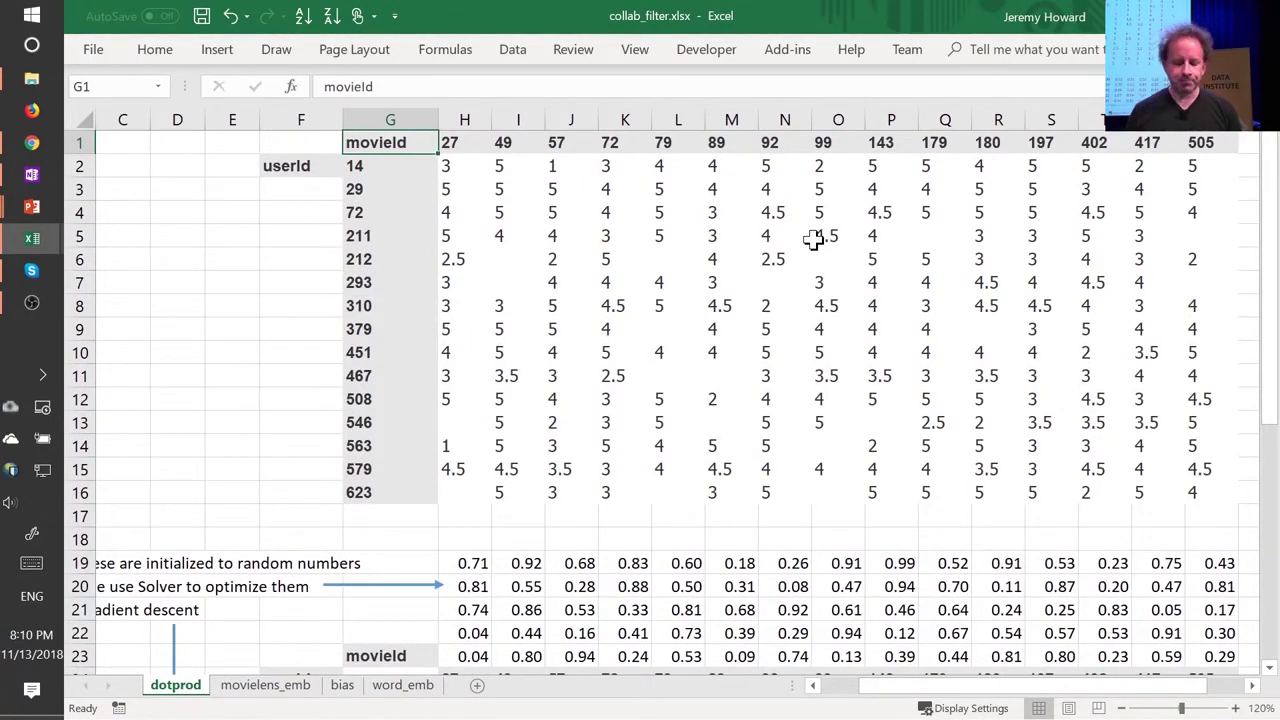
Select the complete ratings table G1:V16 to show its extent, and return to G1.
{"action": "key", "text": "ctrl+shift+Down"}
{"action": "key", "text": "ctrl+shift+Right"}
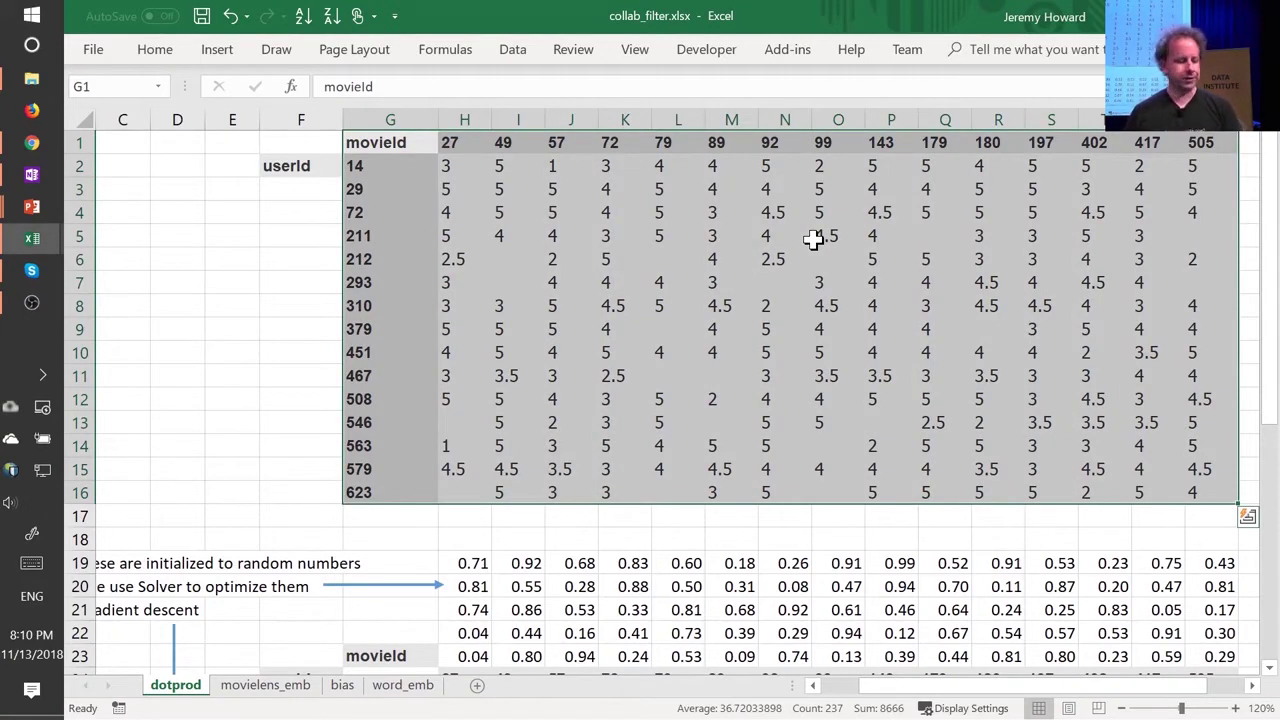
{"action": "key", "text": "Left"}
{"action": "key", "text": "Right"}
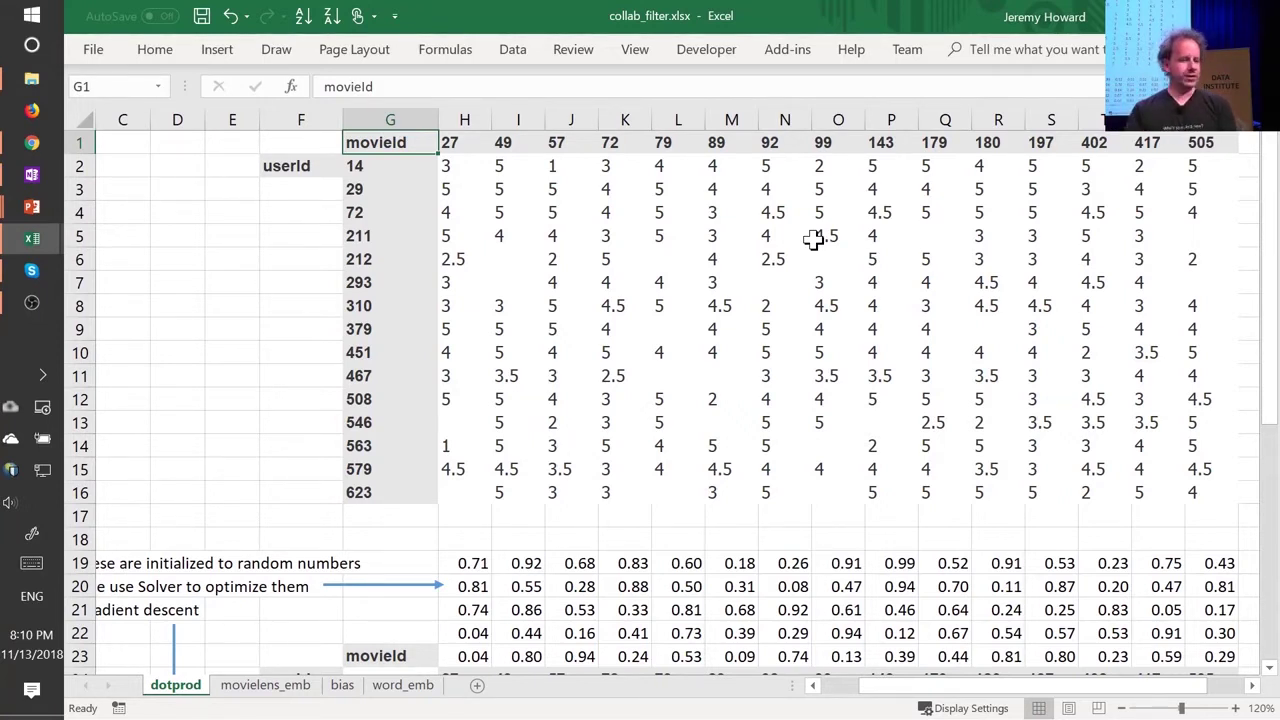
Select the user IDs in G2:G16 to count them, and reselect the full ratings table G1:V16.
{"action": "key", "text": "Down"}
{"action": "key", "text": "ctrl+shift+Down"}
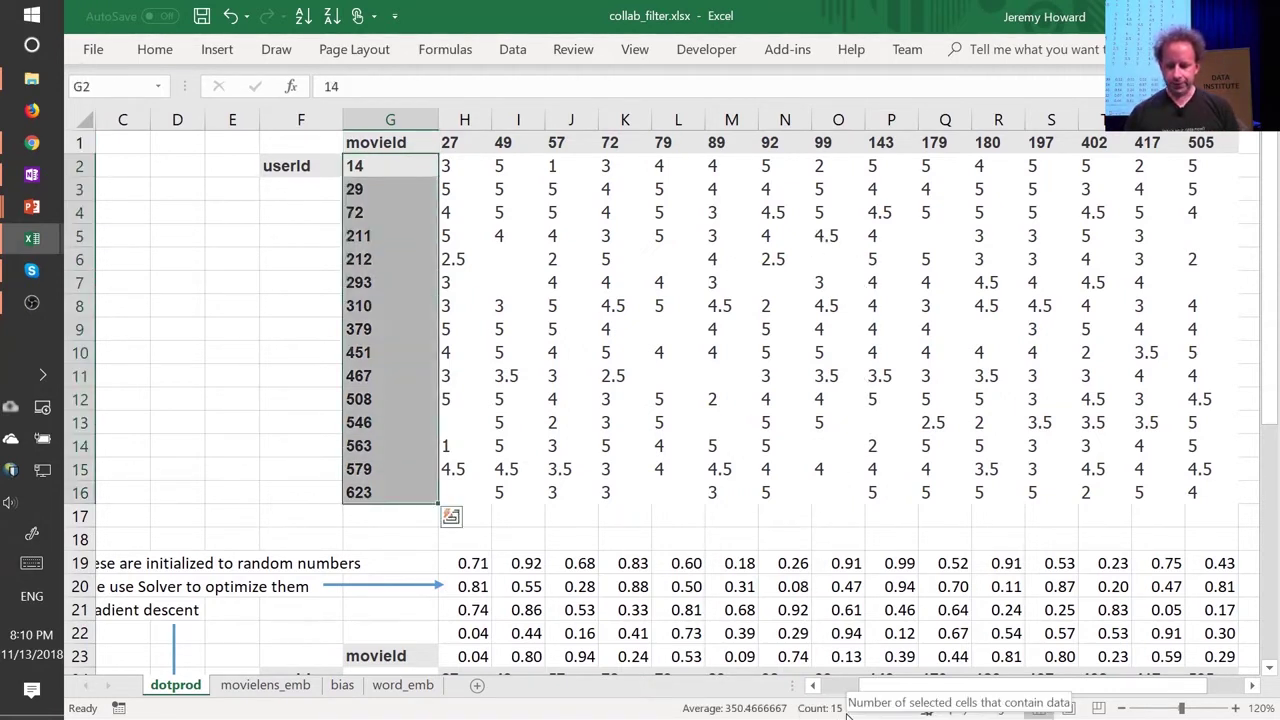
{"action": "key", "text": "Up"}
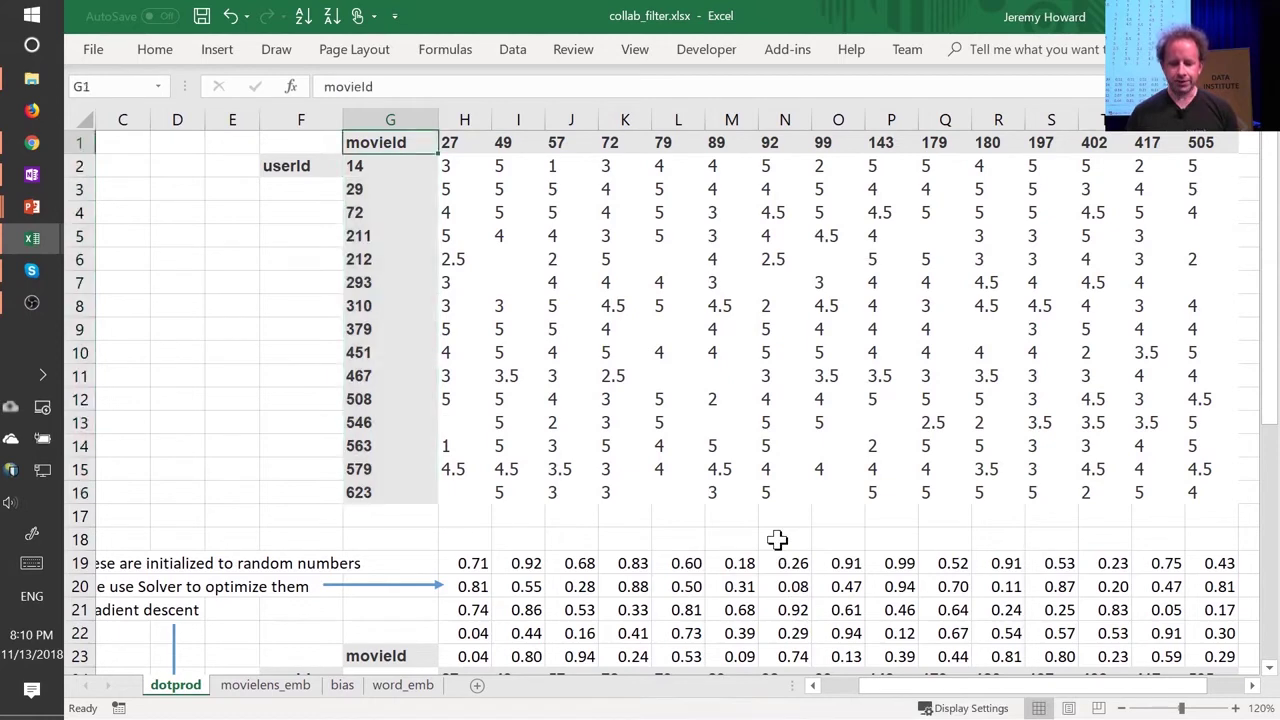
{"action": "key", "text": "ctrl+shift+Down"}
{"action": "key", "text": "ctrl+shift+Right"}
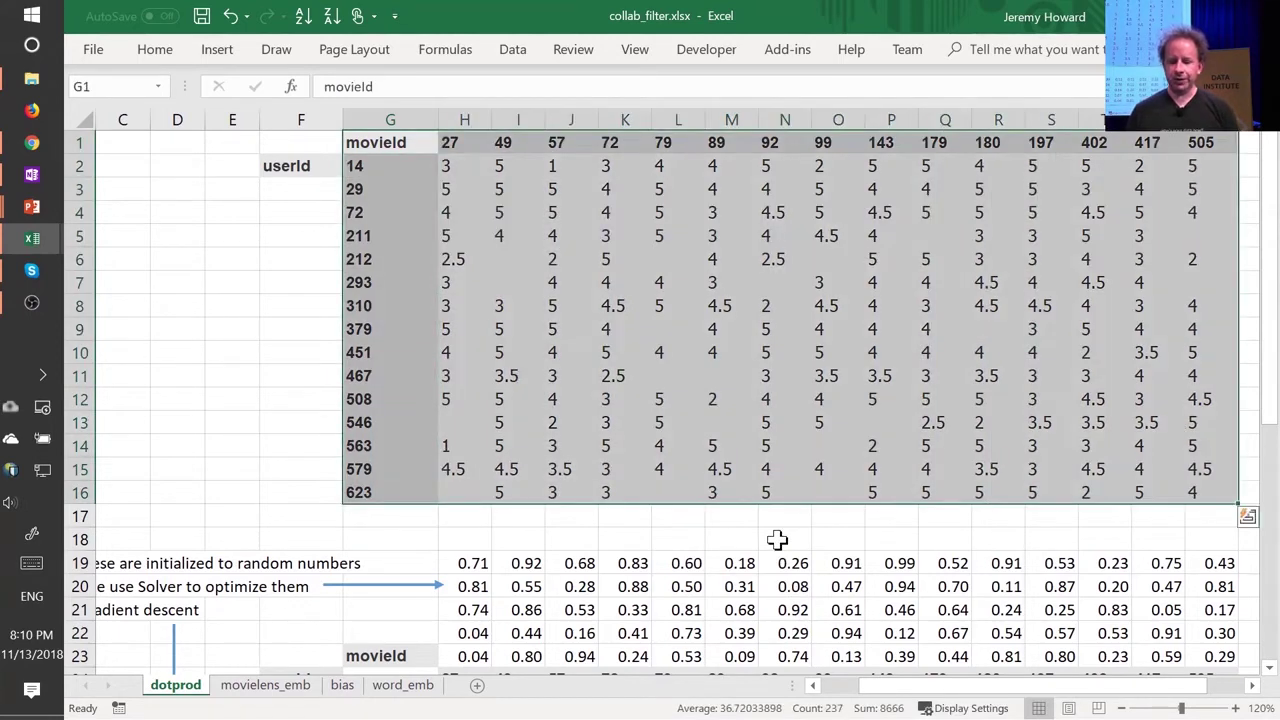
Select the blank rating cells L6, N7 and O6 together, and reselect the entire ratings table G1:V16.
{"action": "left_click", "coordinate": [752, 287]}
{"action": "left_click", "coordinate": [670, 258]}
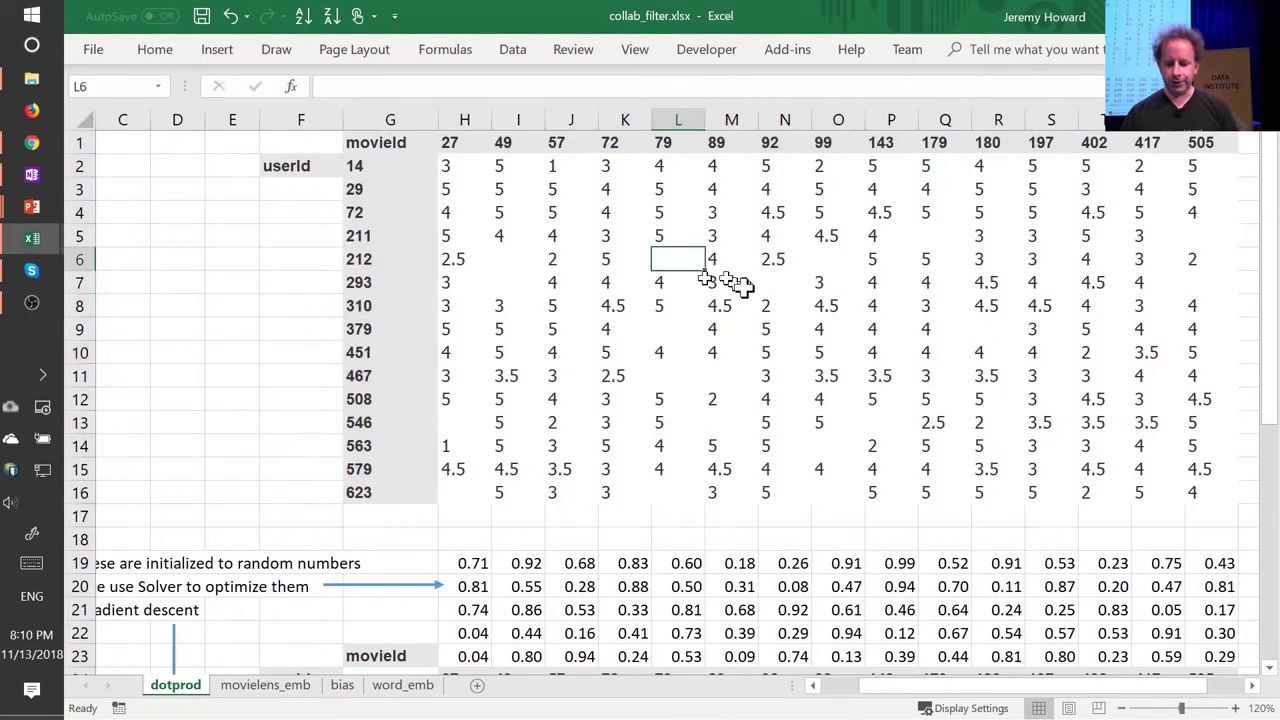
{"action": "left_click", "coordinate": [774, 288], "text": "ctrl"}
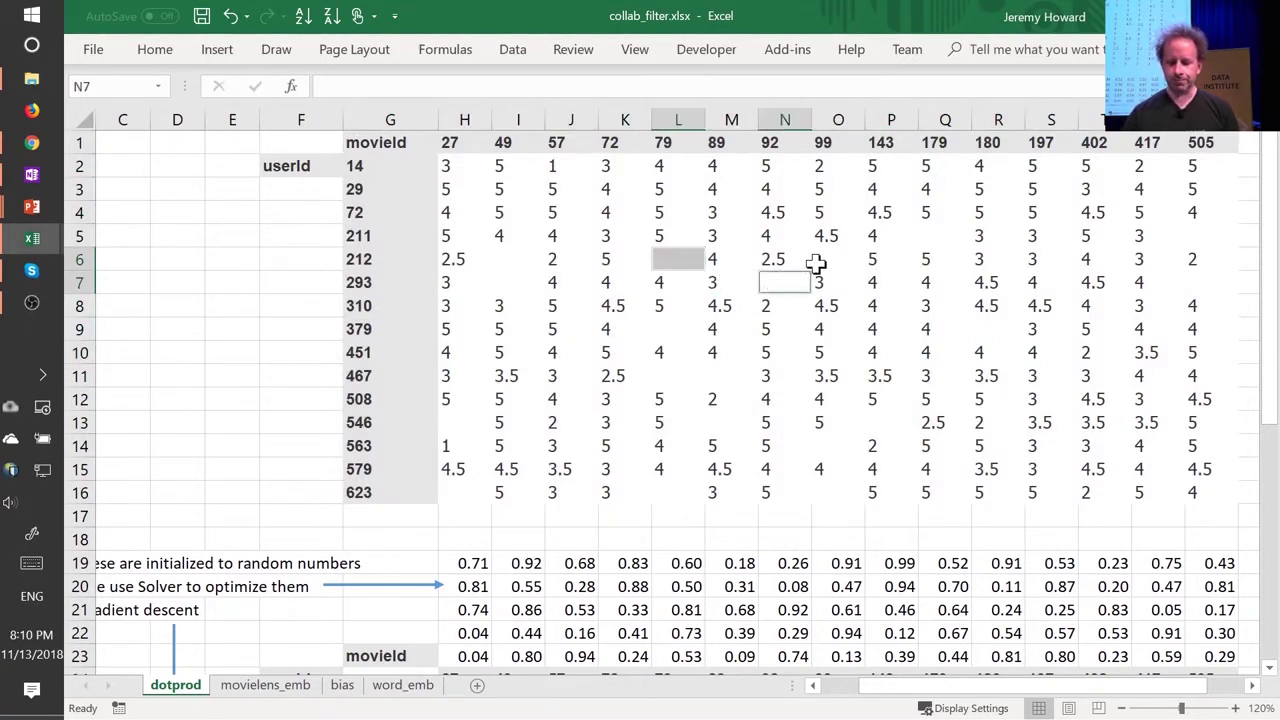
{"action": "left_click", "coordinate": [817, 262], "text": "ctrl"}
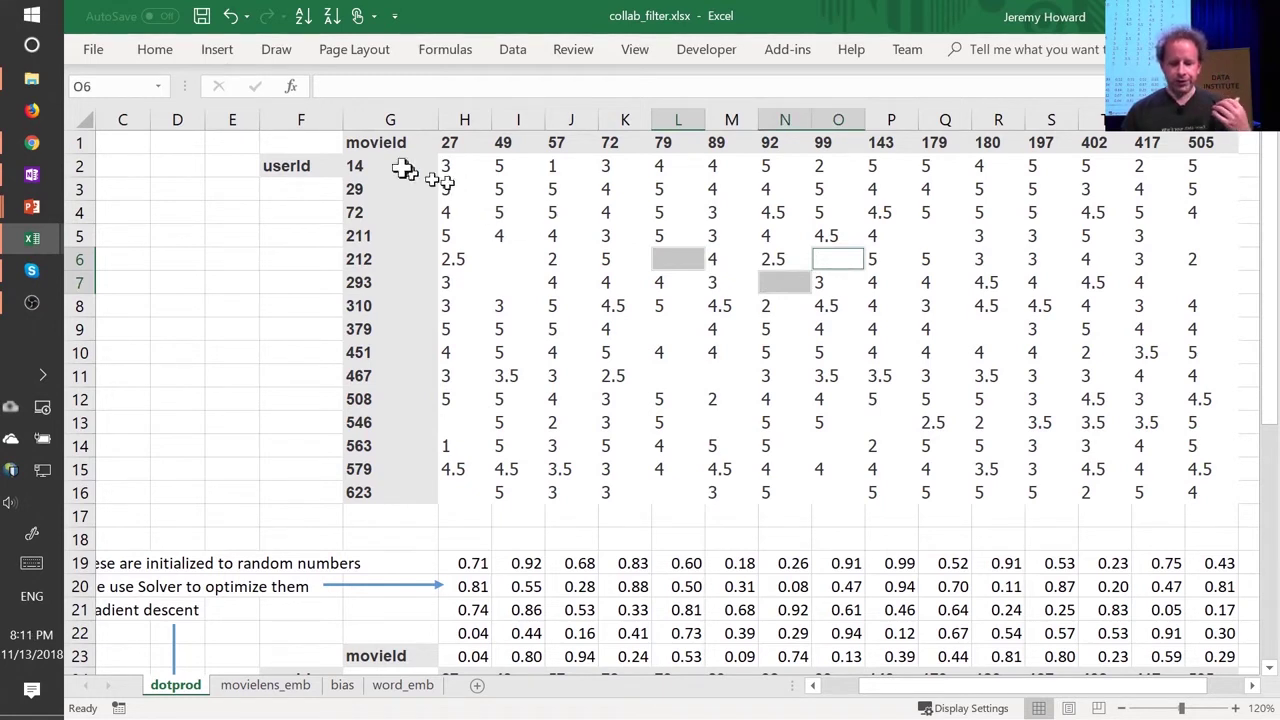
{"action": "left_click_drag", "start_coordinate": [363, 142], "coordinate": [1188, 491]}
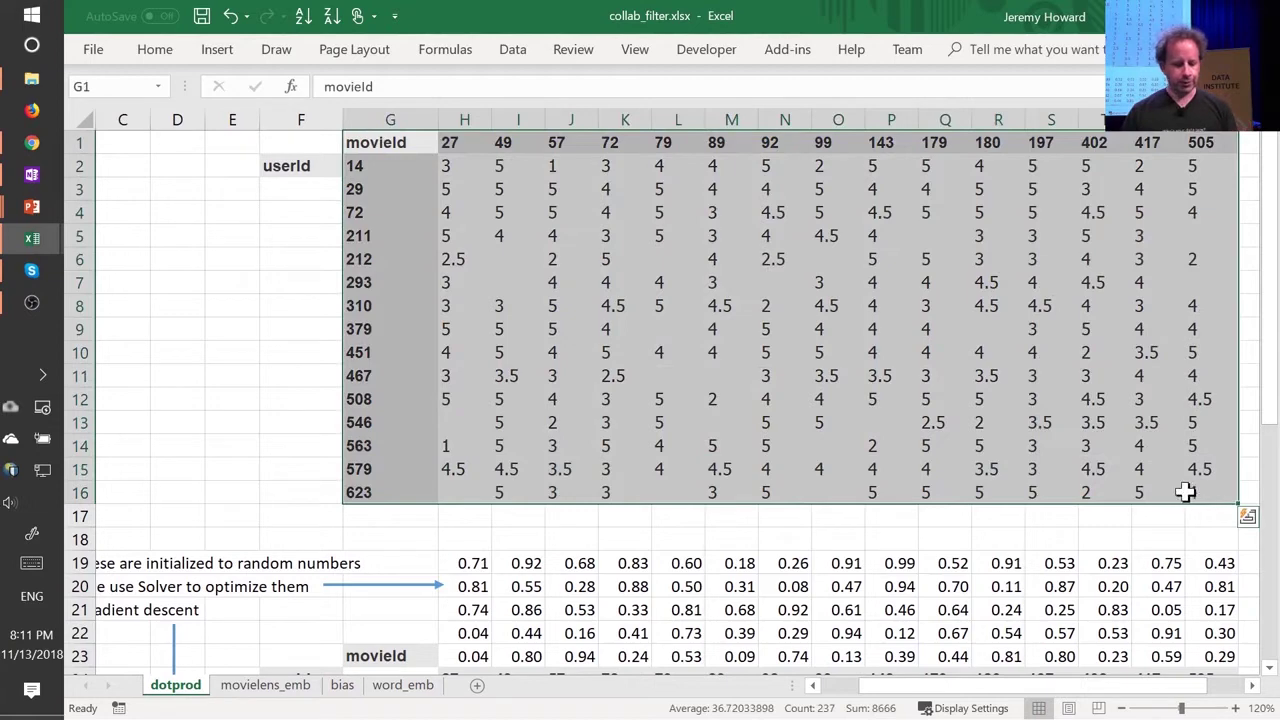
Select the blank rating cell I7 together with its movie ID in I1 and its user ID in G7.
{"action": "left_click", "coordinate": [570, 586]}
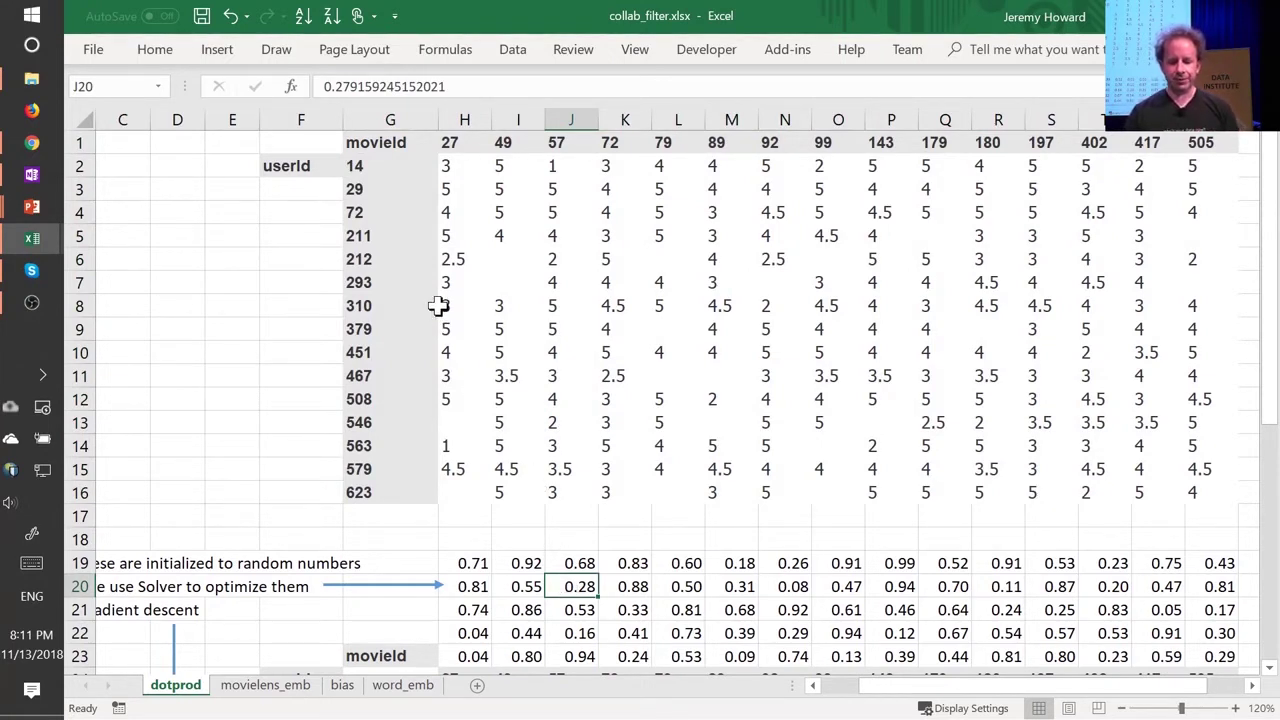
{"action": "left_click", "coordinate": [376, 281]}
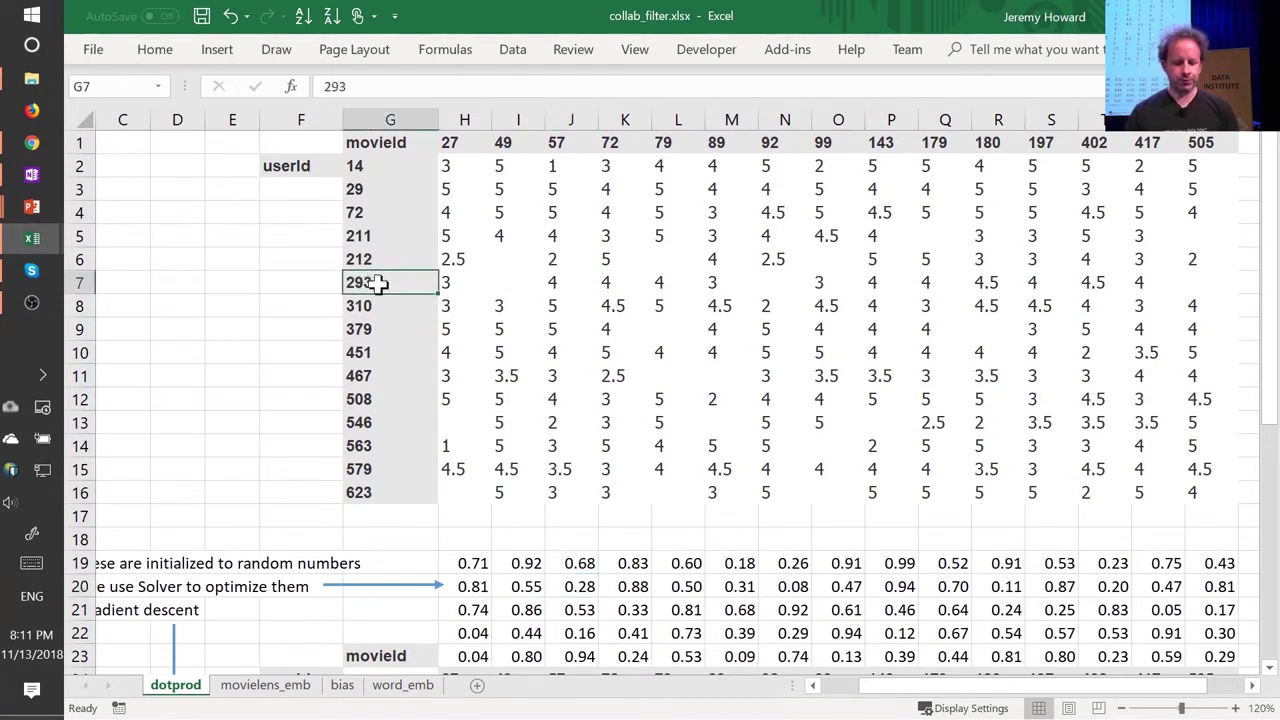
{"action": "left_click", "coordinate": [500, 283]}
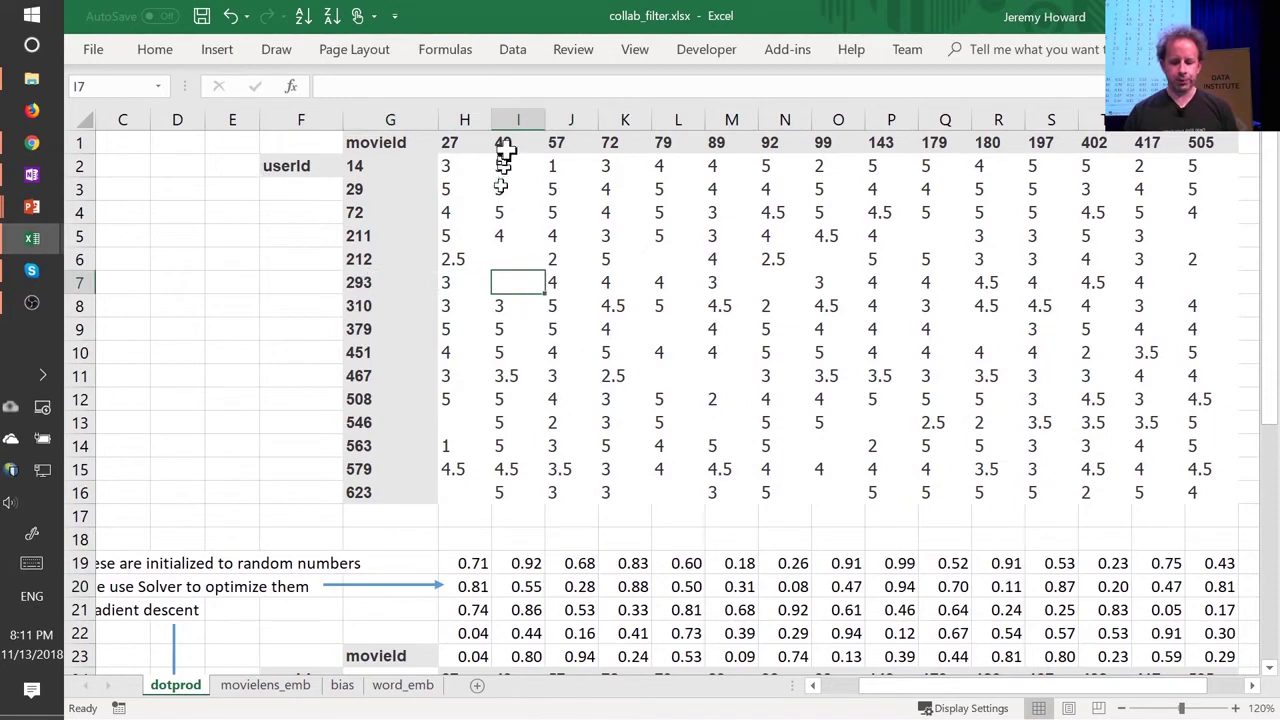
{"action": "left_click", "coordinate": [507, 148], "text": "ctrl"}
{"action": "left_click", "coordinate": [385, 283], "text": "ctrl"}
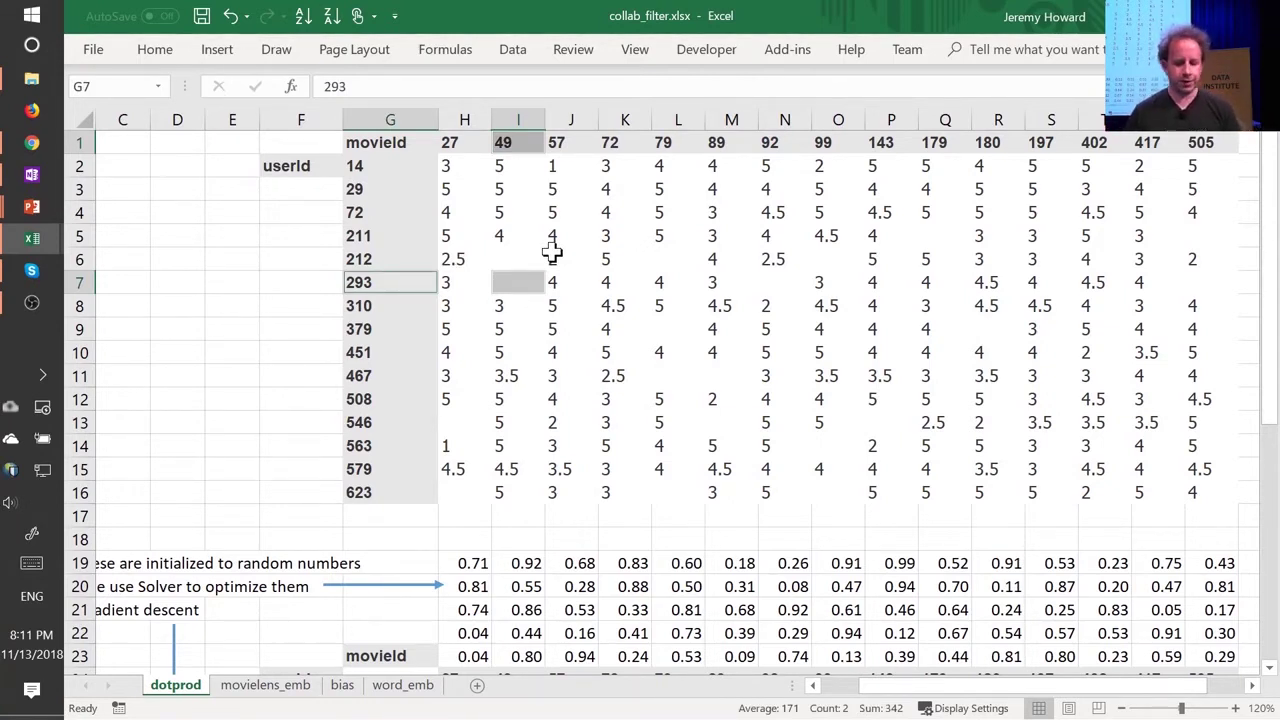
Inspect the predicted-rating formulas in H25 and H26 of the lower table.
{"action": "key", "text": "Down"}
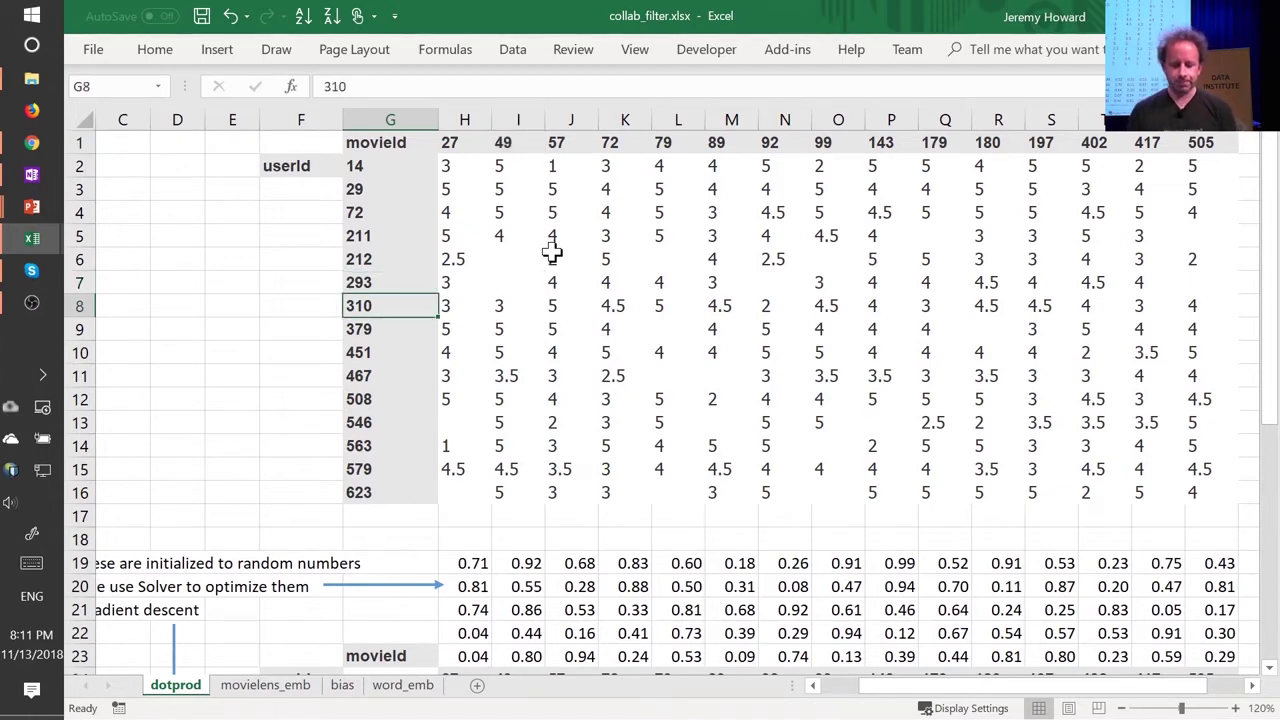
{"action": "key", "text": "ctrl+Down"}
{"action": "key", "text": "ctrl+Down"}
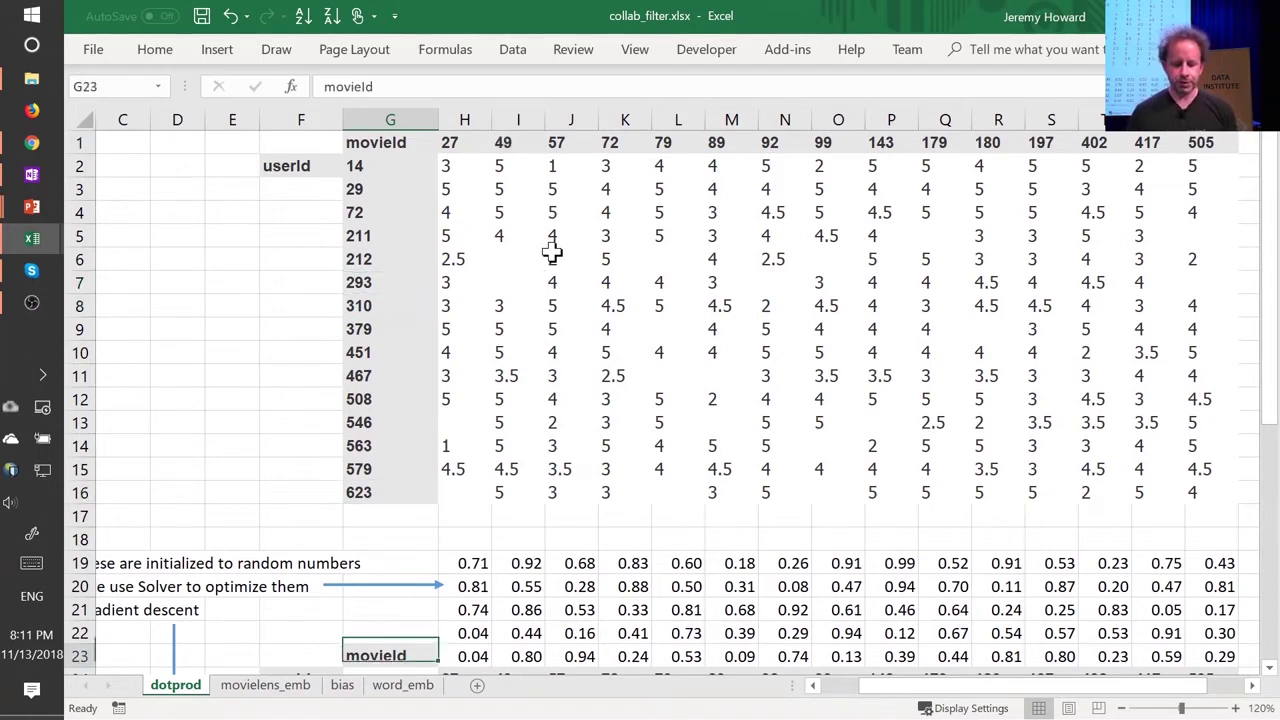
{"action": "key", "text": "ctrl+Down"}
{"action": "key", "text": "Right"}
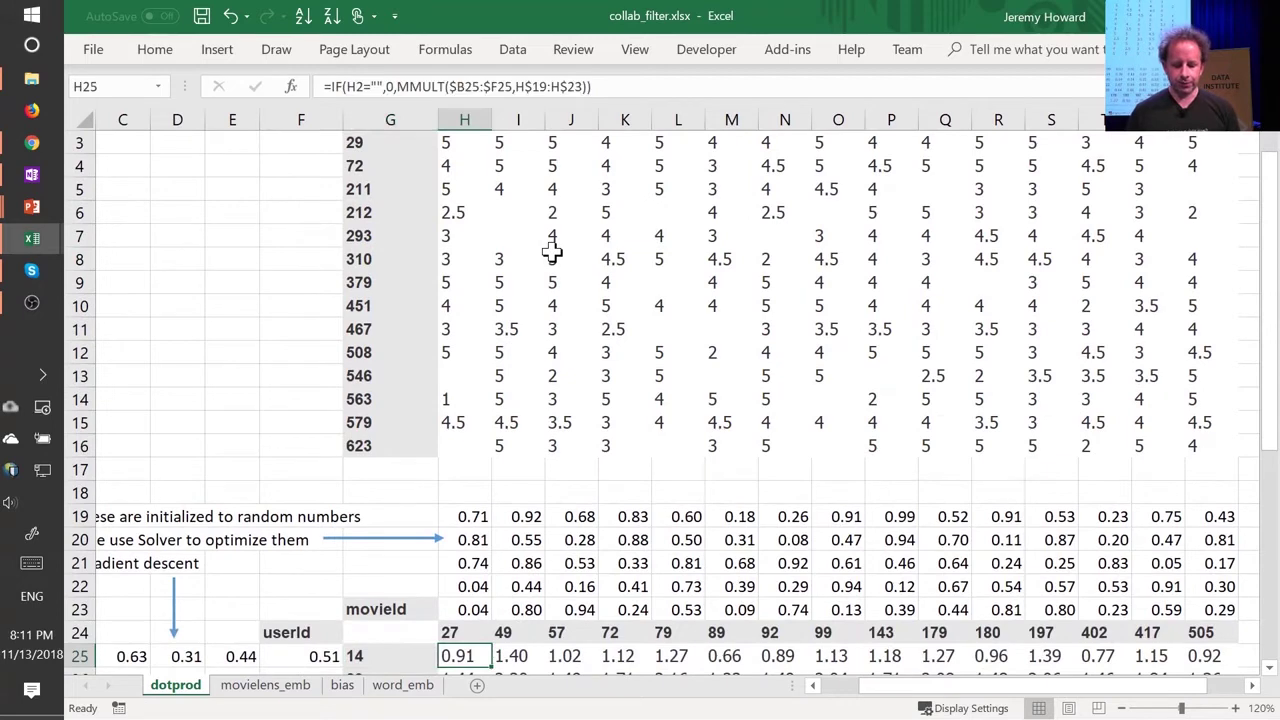
{"action": "key", "text": "Down"}
{"action": "scroll", "coordinate": [713, 430], "scroll_direction": "down", "scroll_amount": 3}
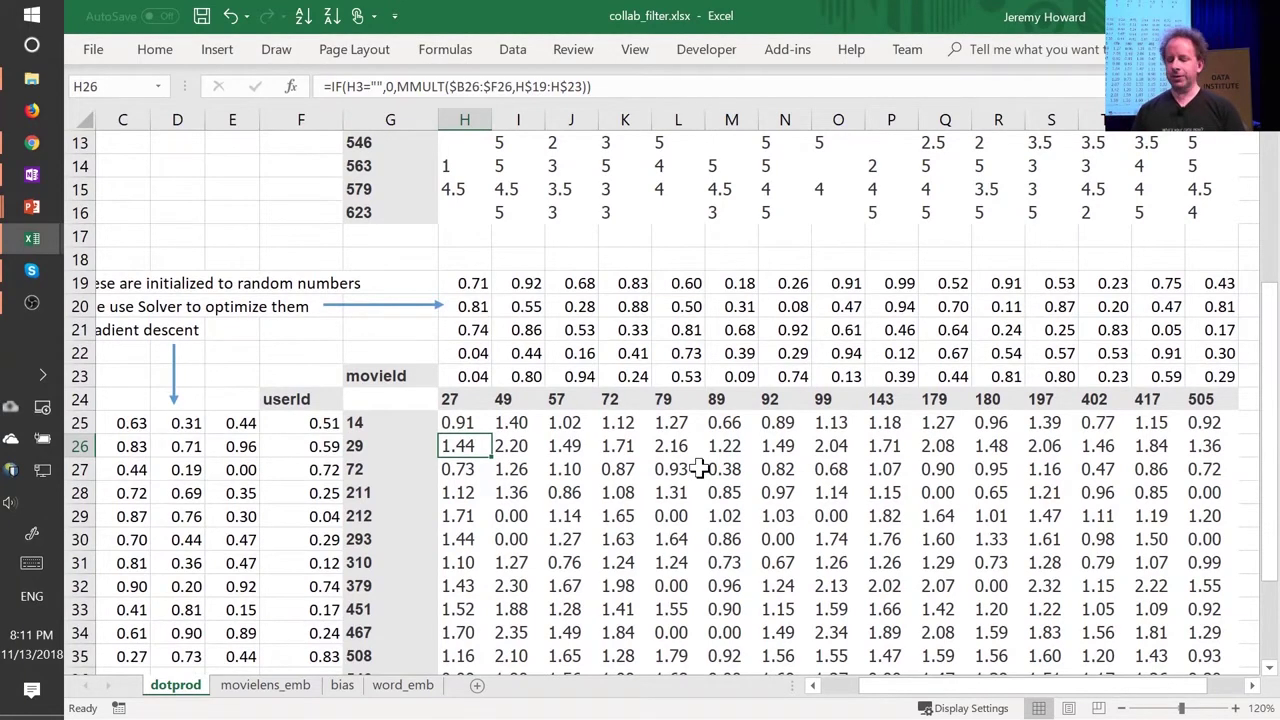
Select the random user weights in B25:E39 beside the prediction table.
{"action": "left_click", "coordinate": [176, 423]}
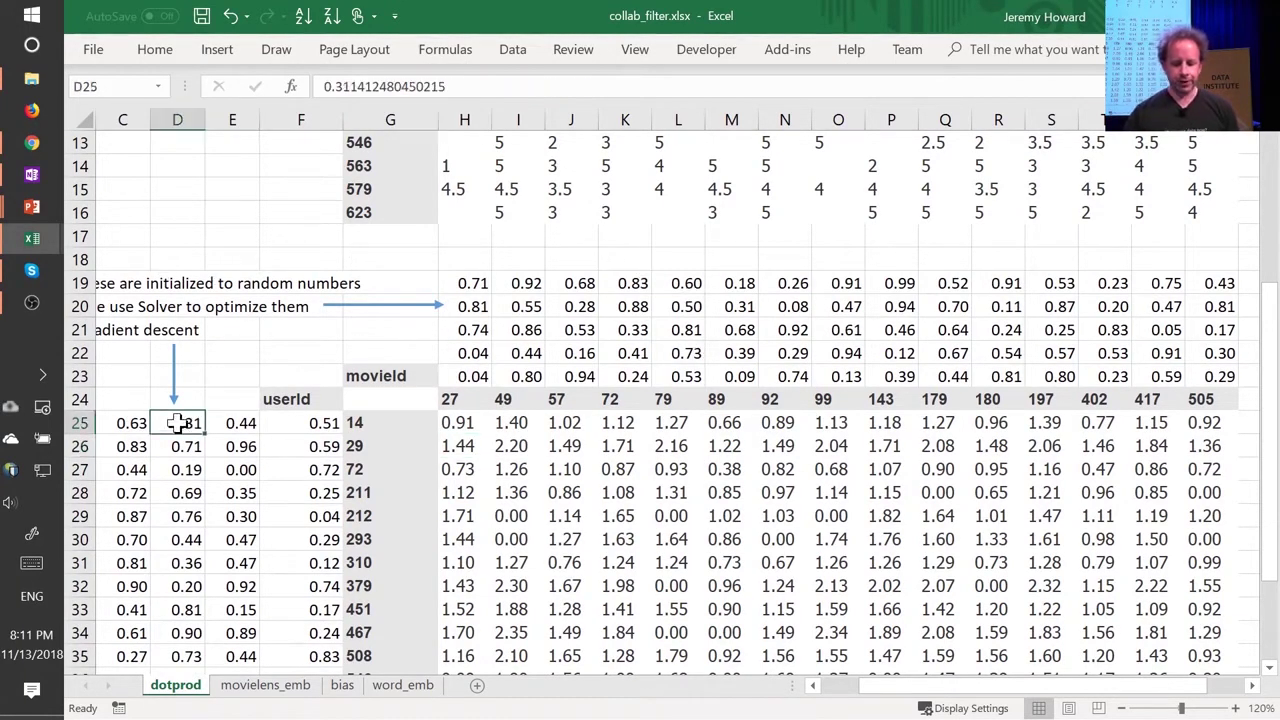
{"action": "scroll", "coordinate": [176, 423], "scroll_direction": "left", "scroll_amount": 2}
{"action": "left_click", "coordinate": [176, 423]}
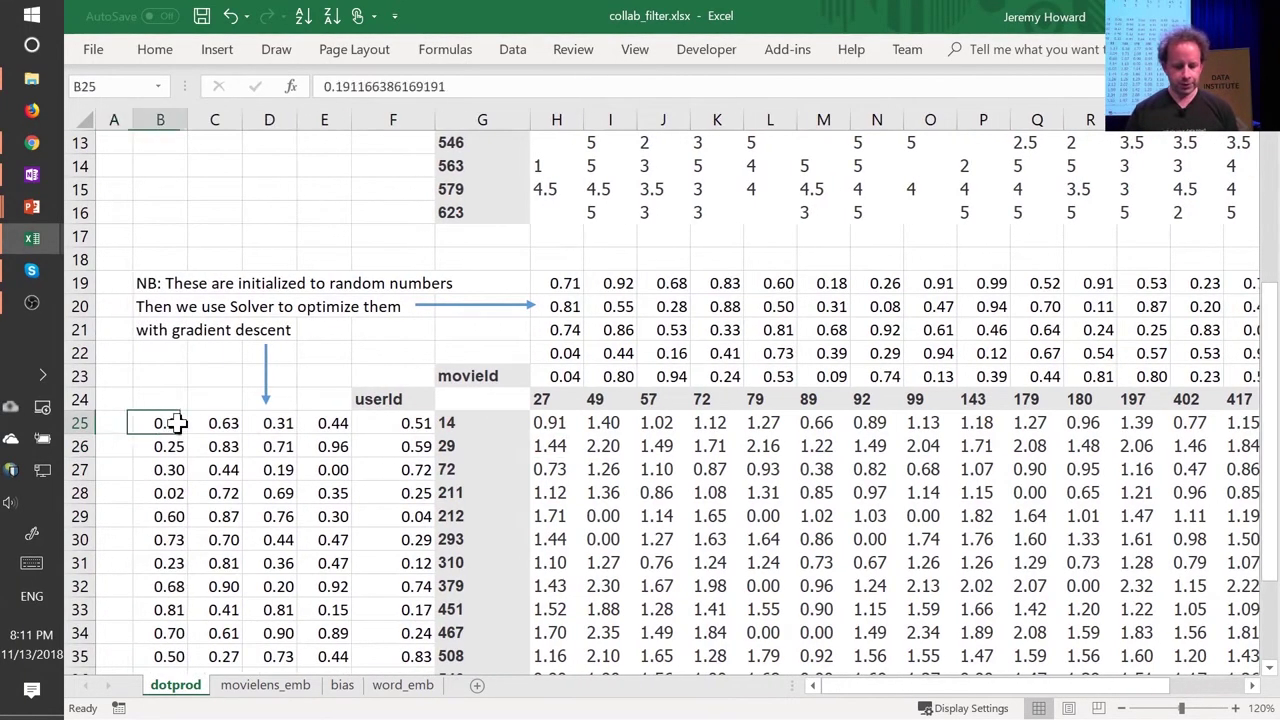
{"action": "key", "text": "ctrl+shift+Down"}
{"action": "key", "text": "shift+Right"}
{"action": "key", "text": "shift+Right"}
{"action": "key", "text": "shift+Right"}
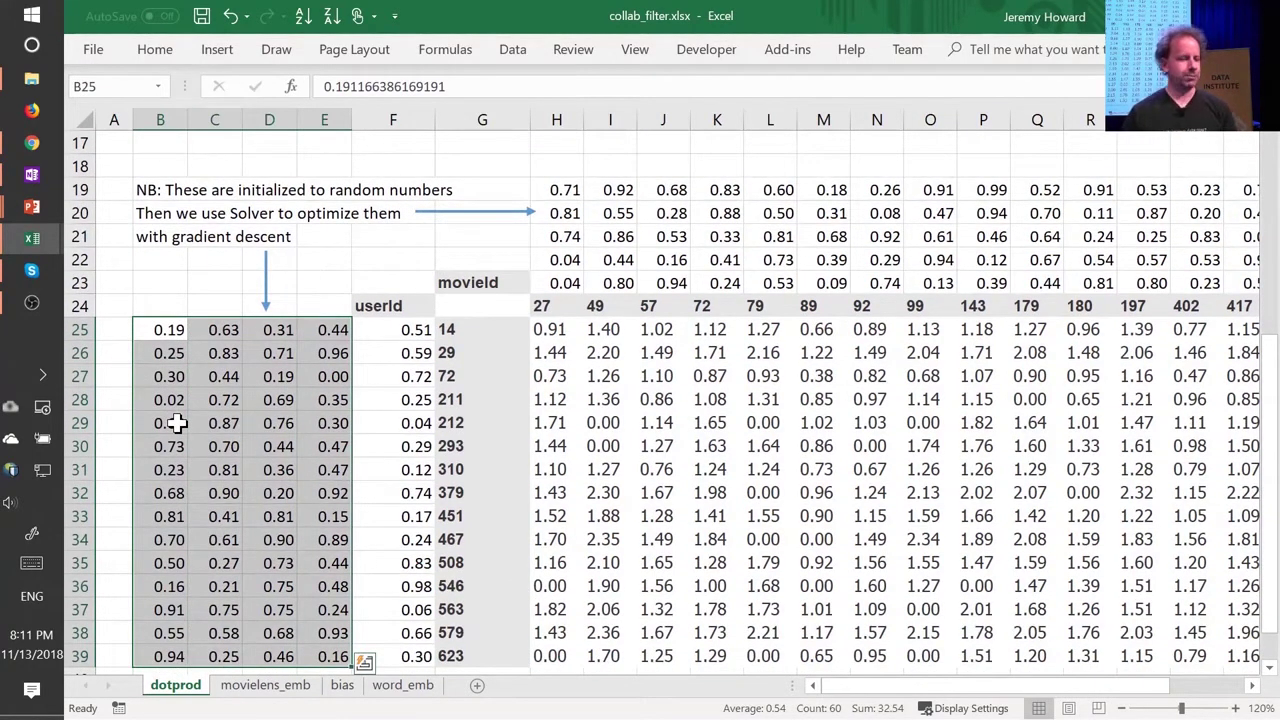
Select the movie weights in H19:V23 above the prediction table.
{"action": "left_click", "coordinate": [563, 190]}
{"action": "key", "text": "shift+Down"}
{"action": "key", "text": "shift+Down"}
{"action": "key", "text": "shift+Down"}
{"action": "key", "text": "shift+Down"}
{"action": "key", "text": "ctrl+shift+Right"}
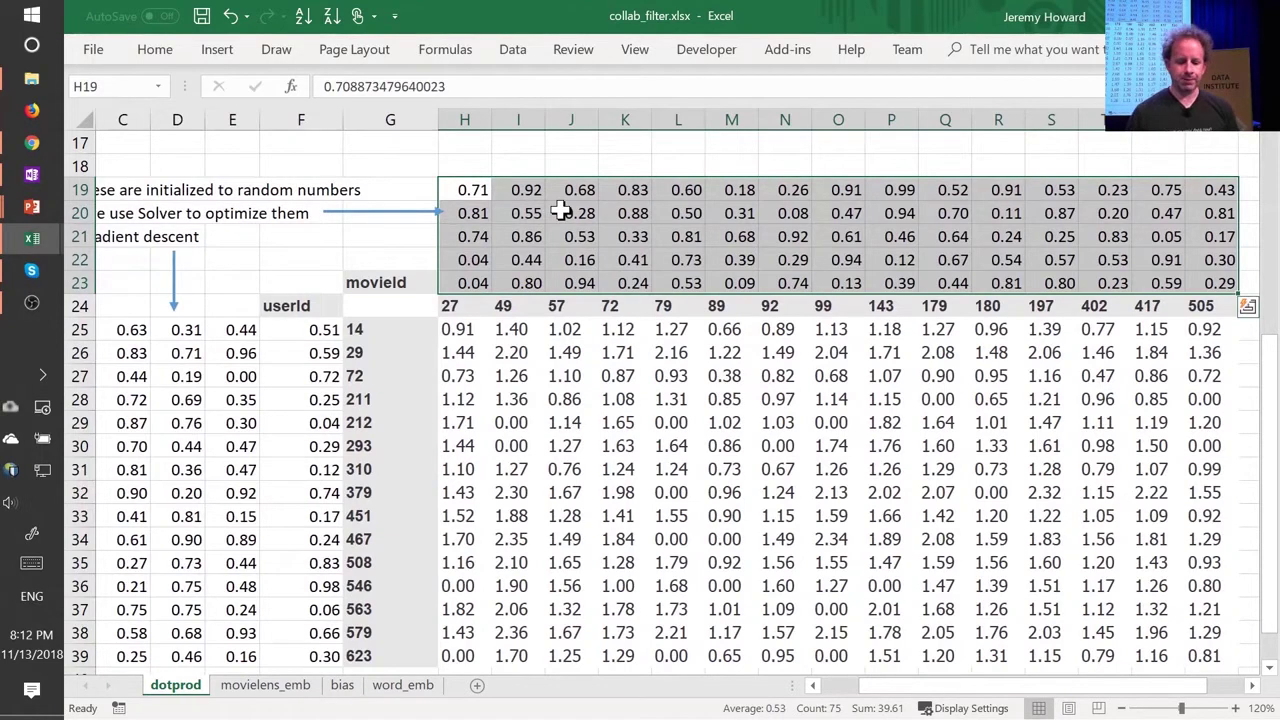
Select the five weights of movie 27 in H19:H23, above its header in H24.
{"action": "left_click", "coordinate": [447, 306]}
{"action": "left_click_drag", "start_coordinate": [476, 284], "coordinate": [480, 189]}
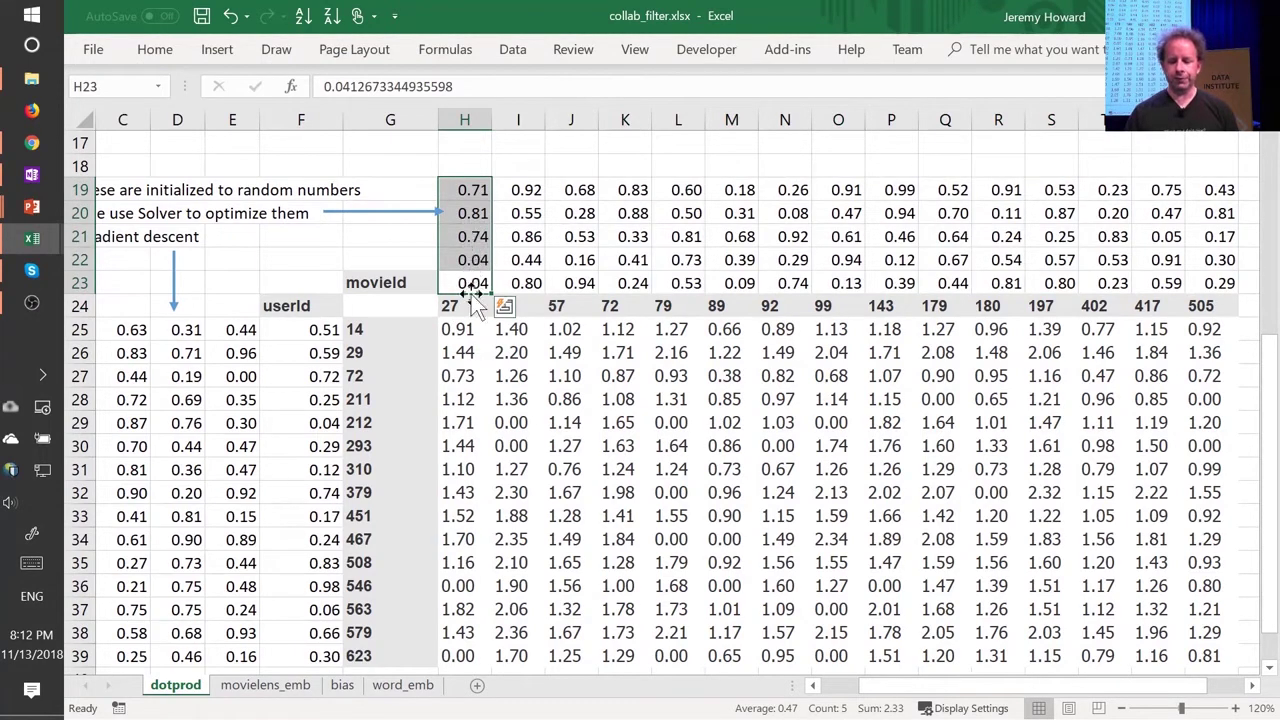
Select the five weights of user 14 in B25:F25 beside the prediction table.
{"action": "left_click", "coordinate": [376, 330]}
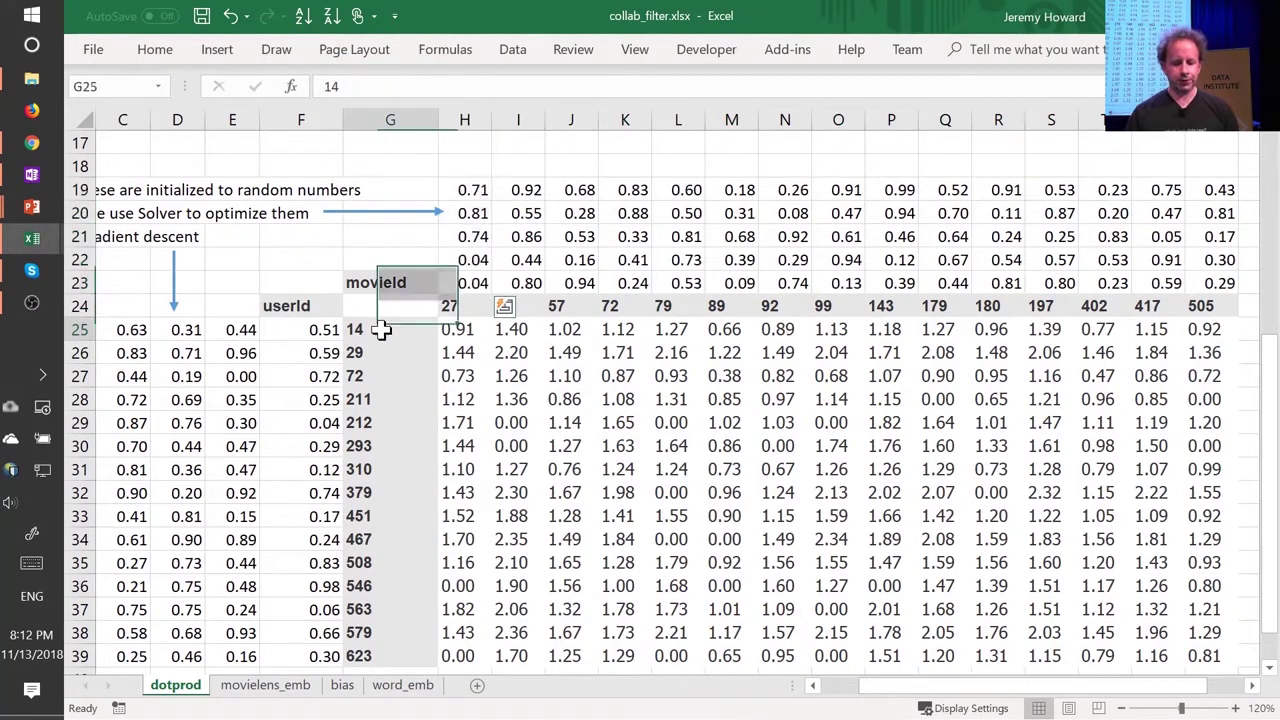
{"action": "left_click", "coordinate": [305, 330]}
{"action": "left_click_drag", "start_coordinate": [245, 330], "coordinate": [200, 322]}
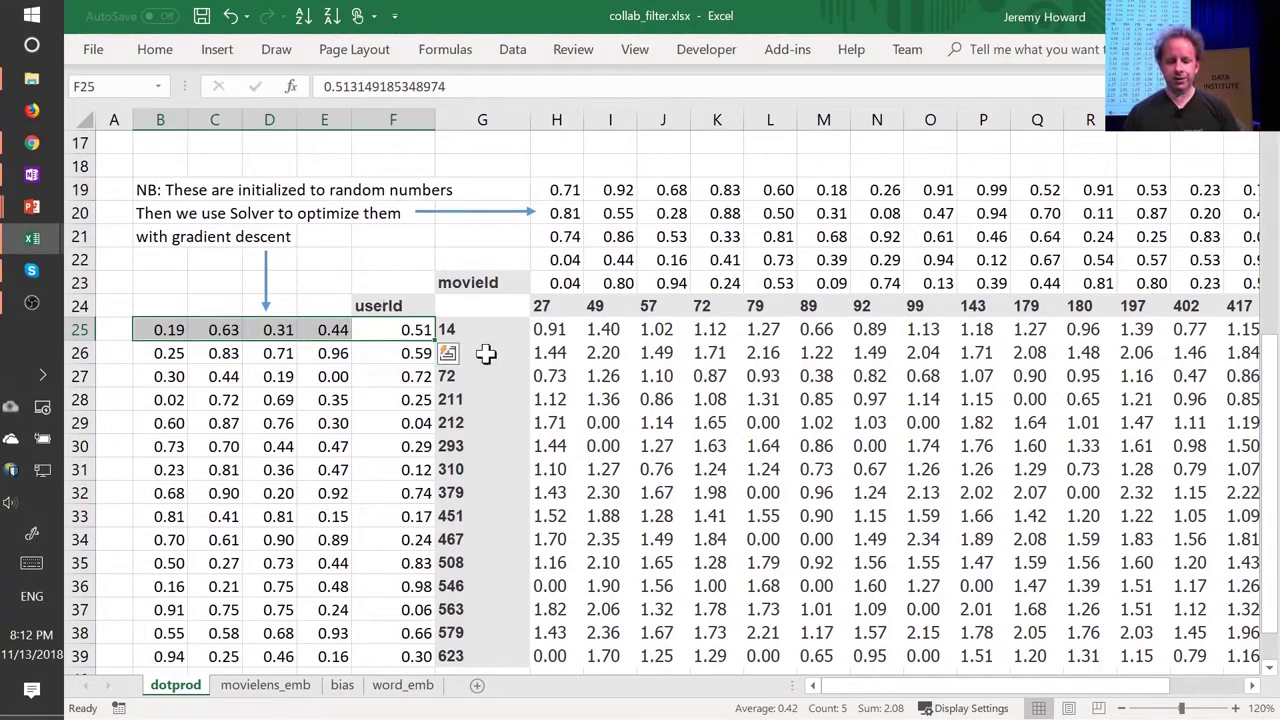
Inspect the cell ranges multiplied by the MMULT prediction formula in H25, for user 14 and movie 27.
{"action": "left_click", "coordinate": [555, 333]}
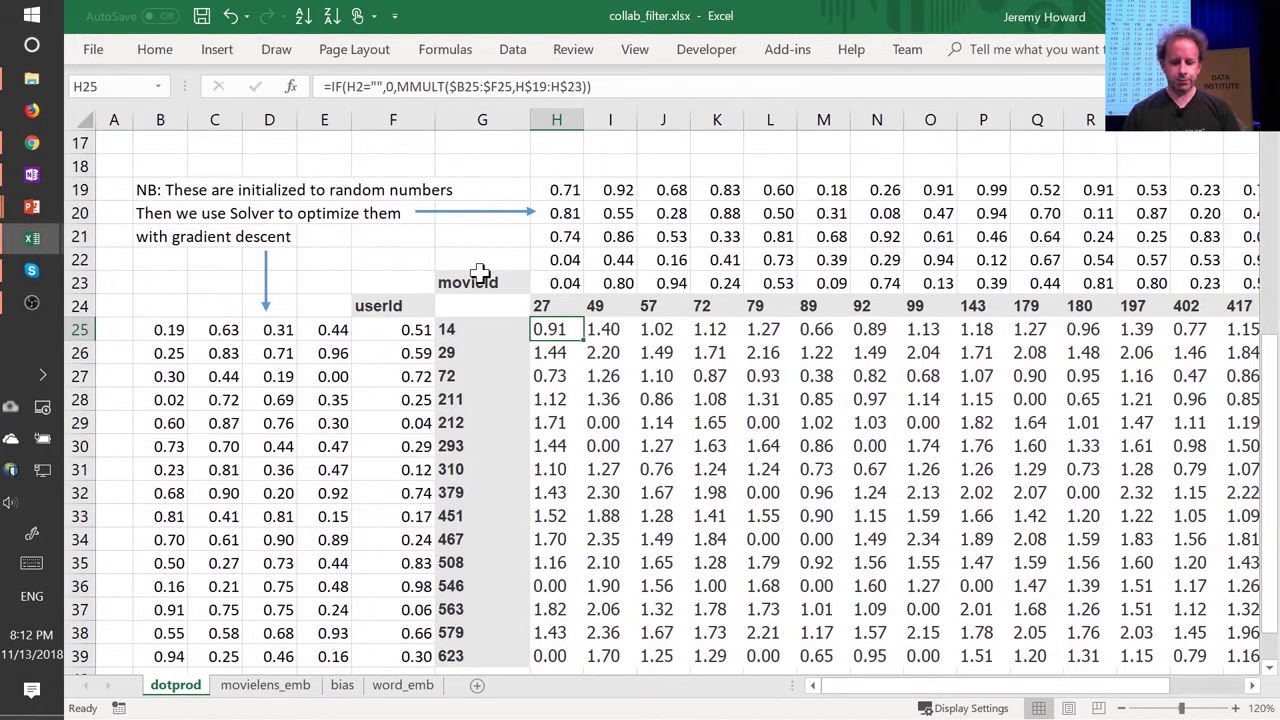
{"action": "double_click", "coordinate": [557, 332]}
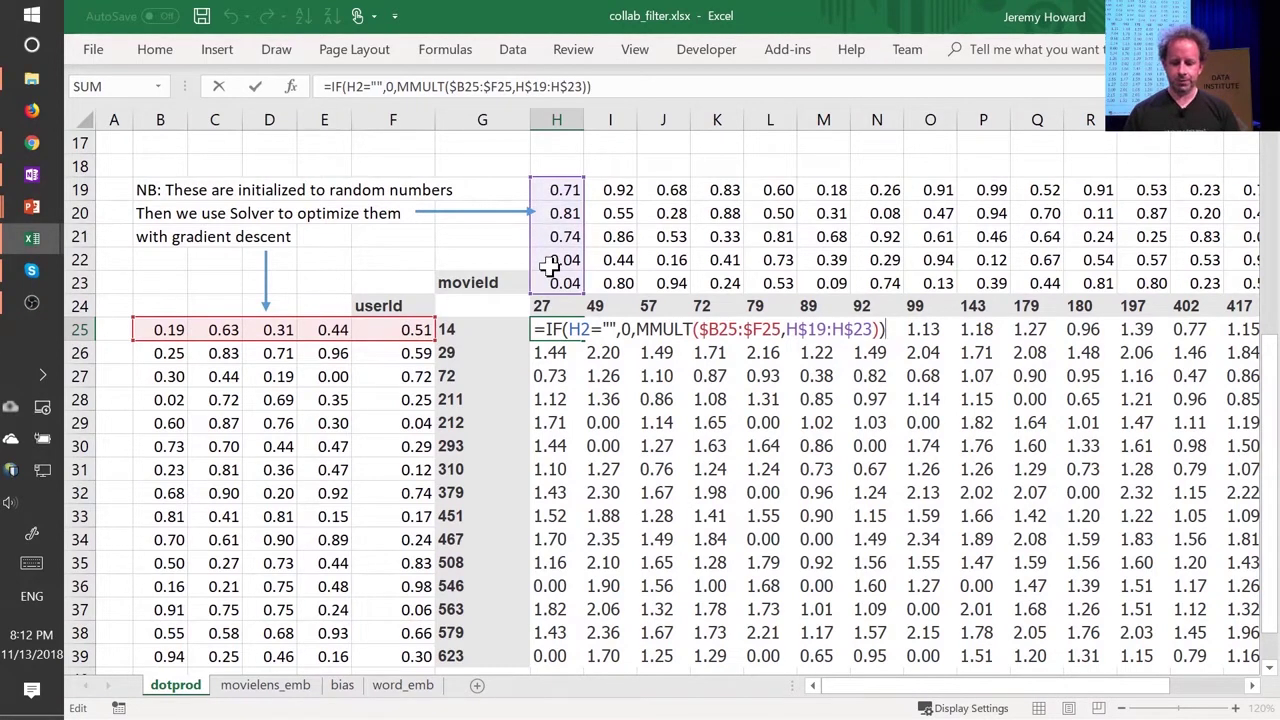
{"action": "key", "text": "ctrl+Return"}
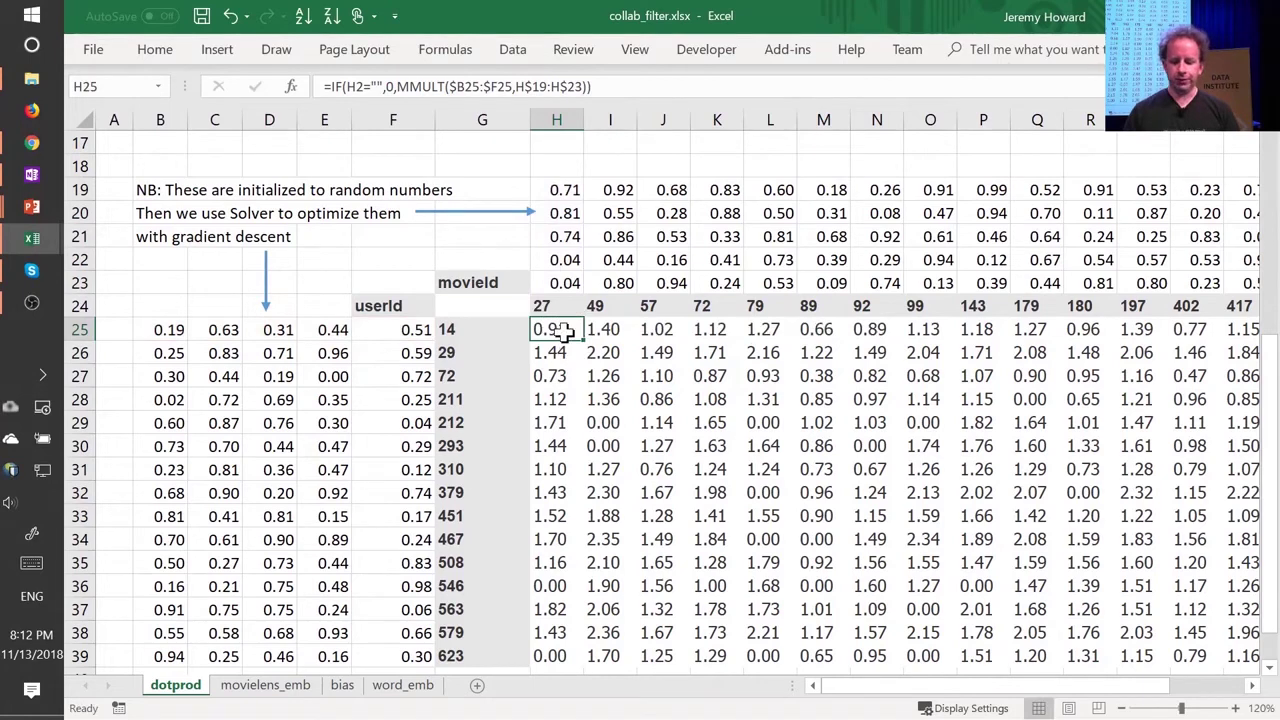
Inspect the prediction formulas in K27 and O32 to trace which user and movie weights each one multiplies.
{"action": "left_click", "coordinate": [697, 375]}
{"action": "double_click", "coordinate": [697, 375]}
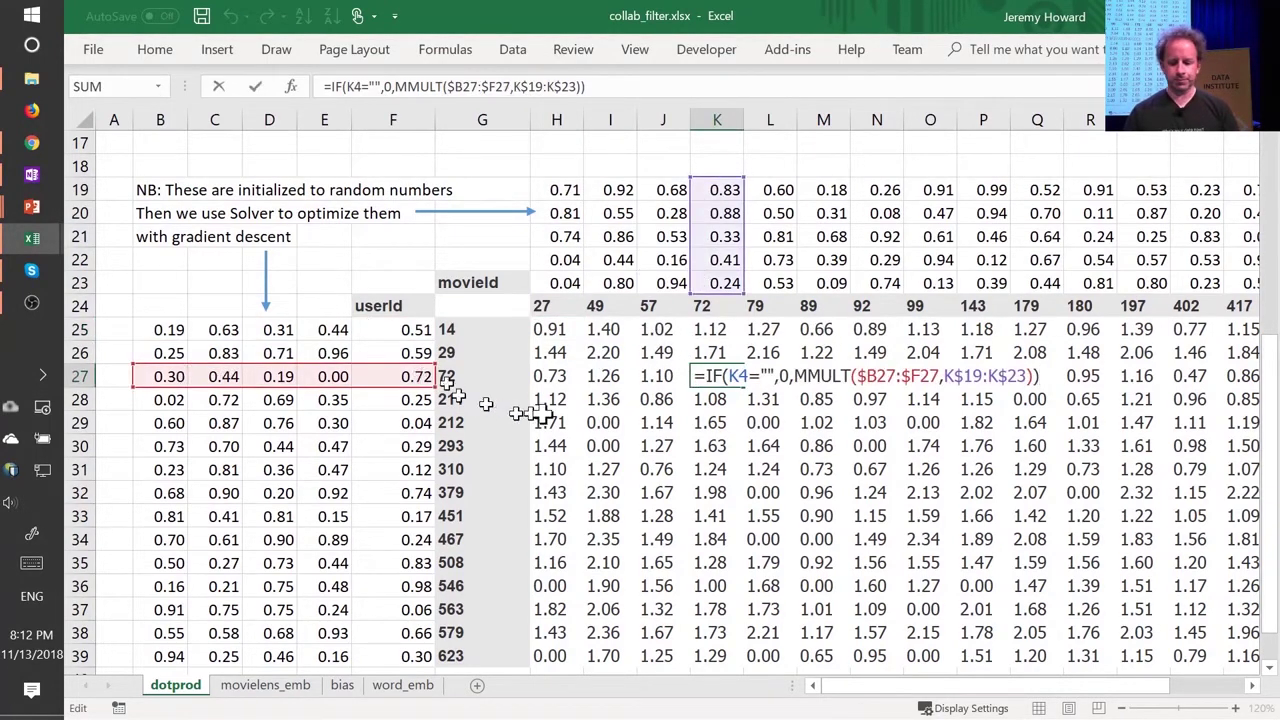
{"action": "key", "text": "Escape"}
{"action": "left_click", "coordinate": [915, 490]}
{"action": "double_click", "coordinate": [915, 490]}
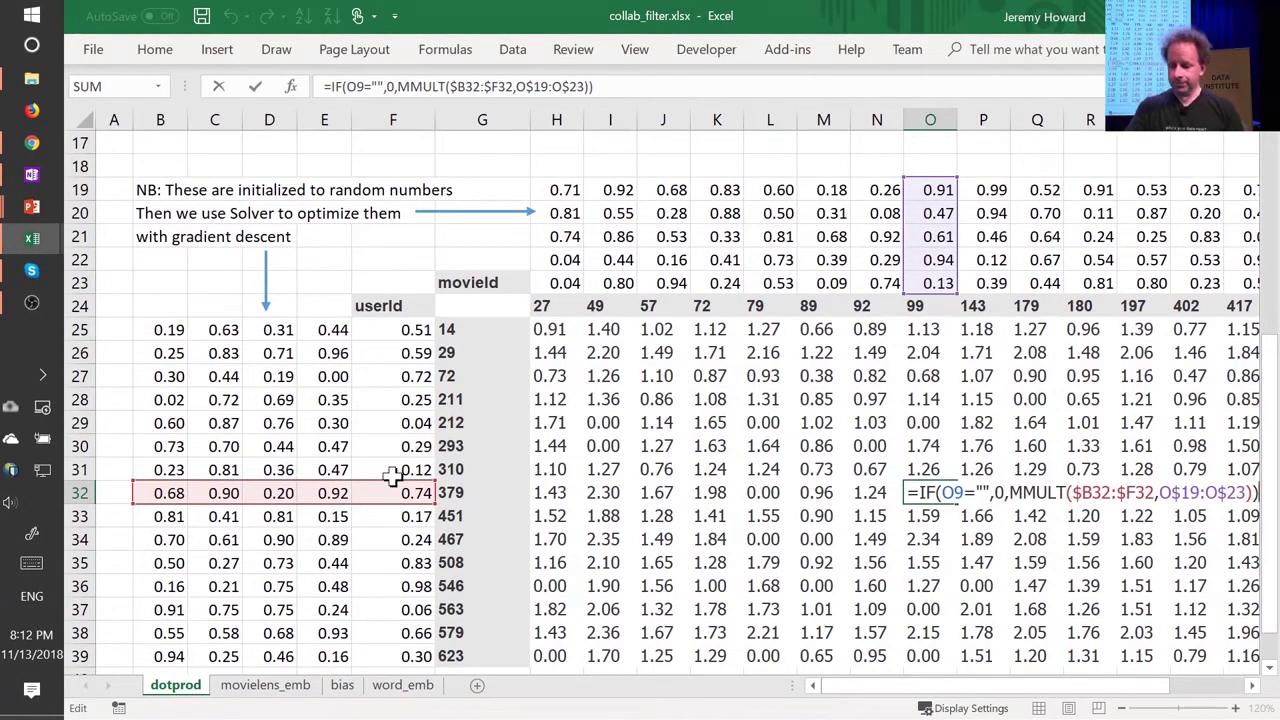
{"action": "key", "text": "Escape"}
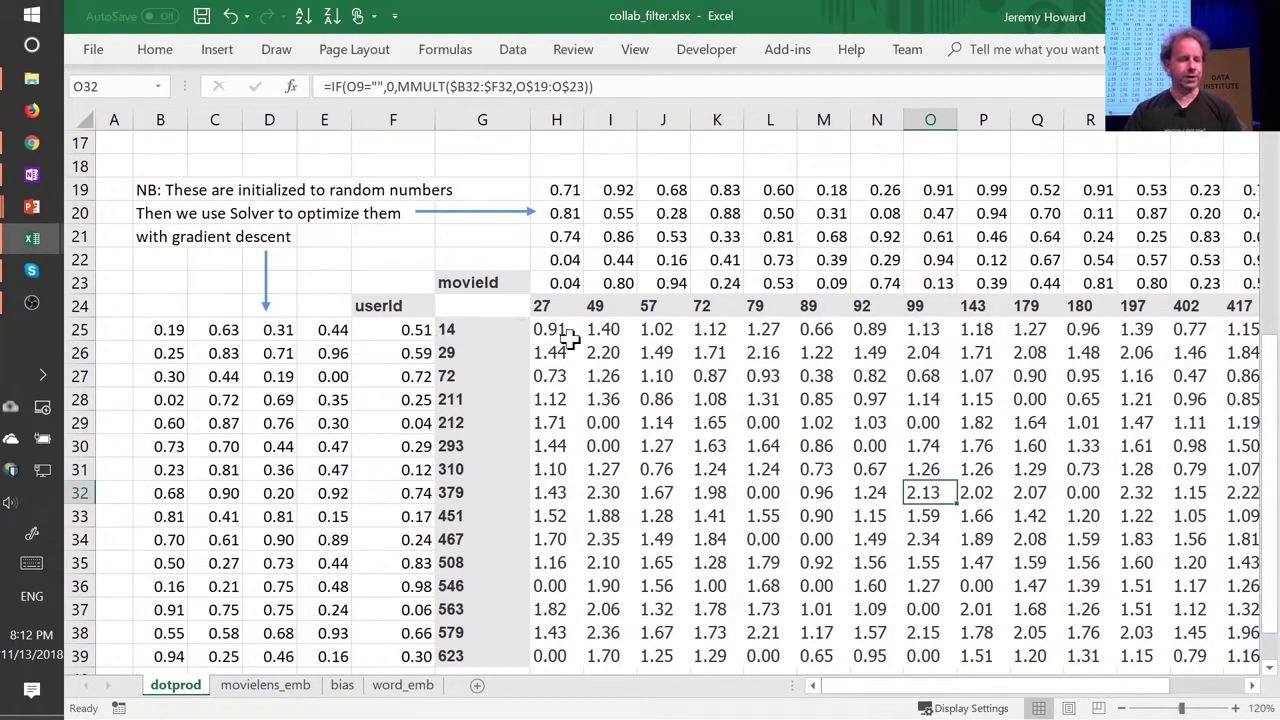
Recheck the prediction formula in K27, for user 72 and movie 72.
{"action": "left_click", "coordinate": [720, 375]}
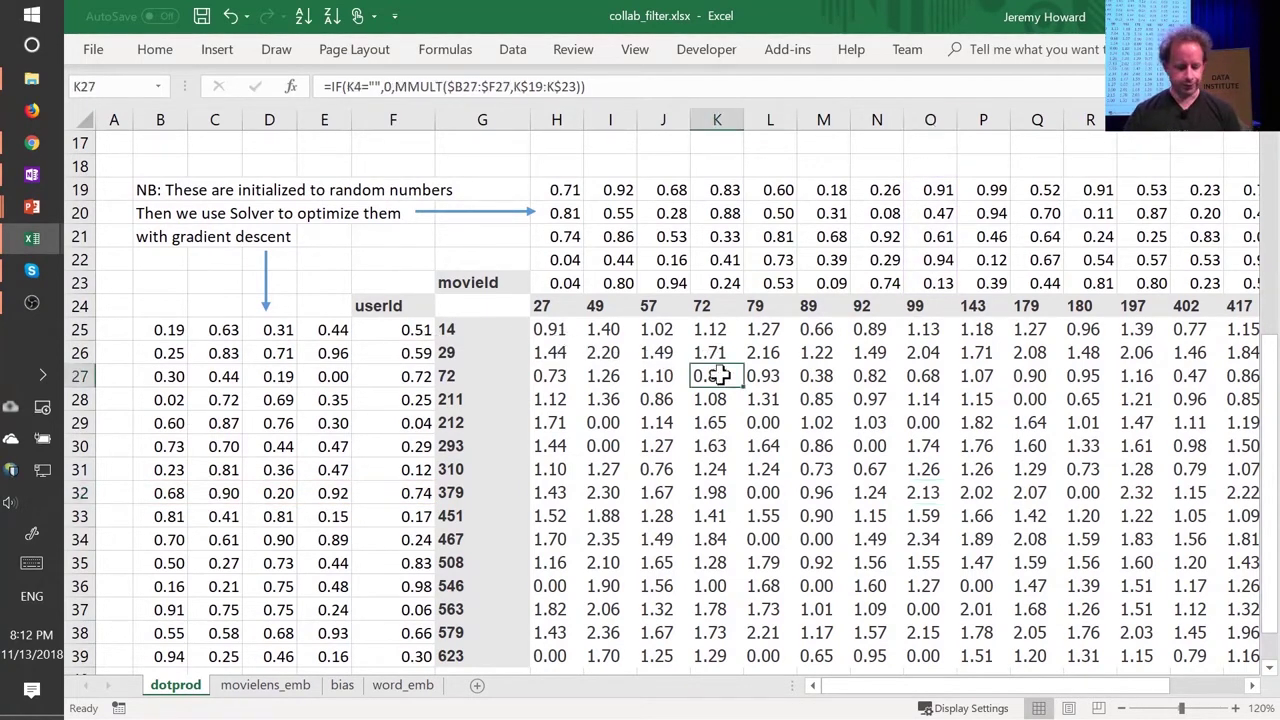
{"action": "double_click", "coordinate": [720, 375]}
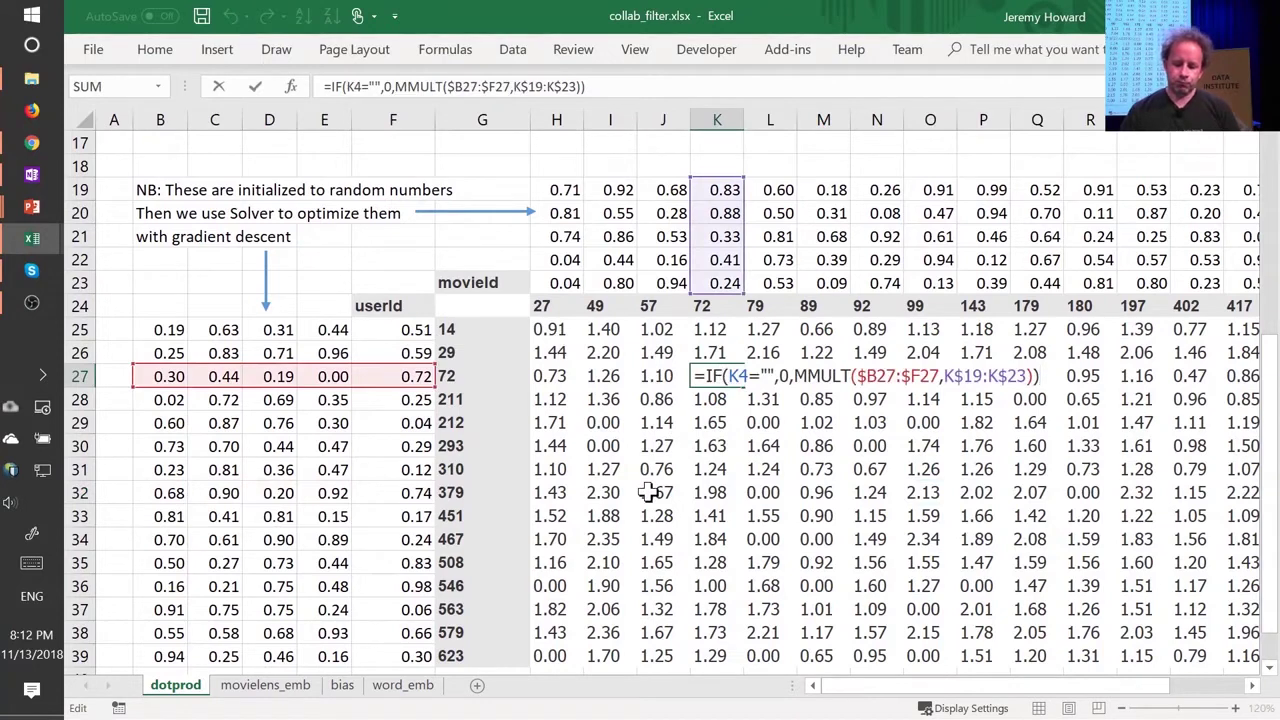
{"action": "key", "text": "Escape"}
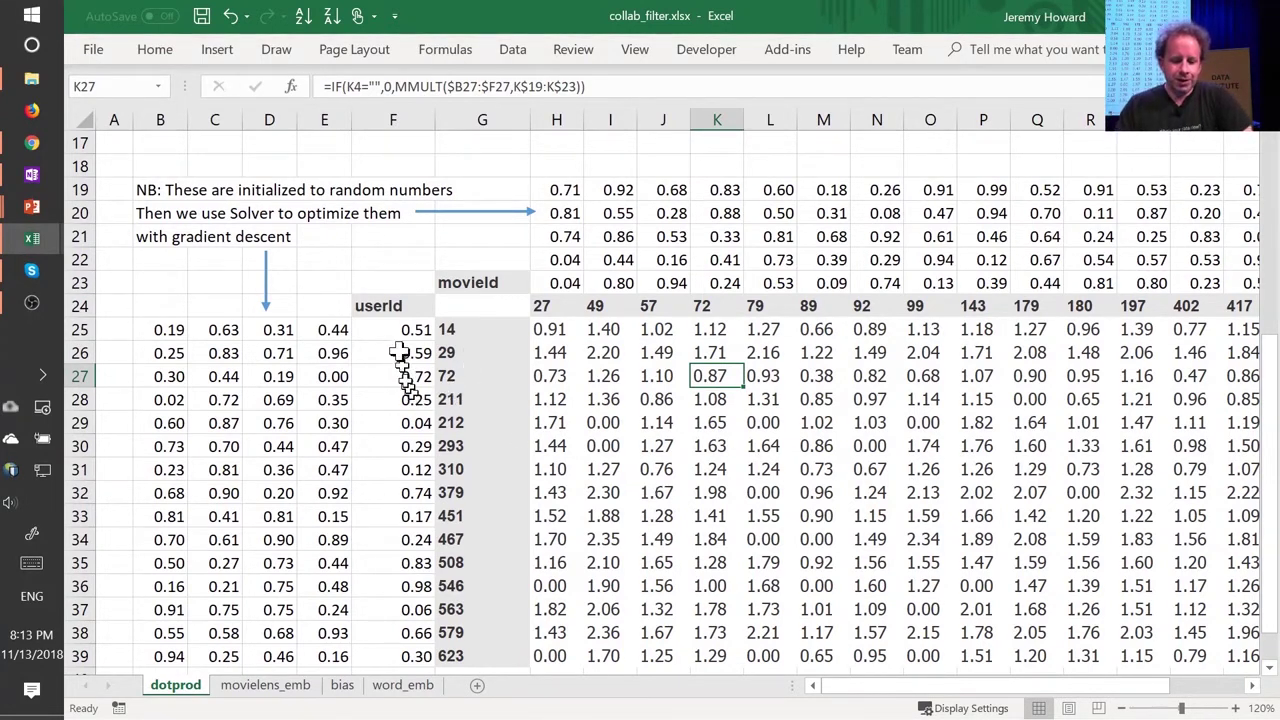
Highlight the weights of user 29 in B26:F26 and movie 57 in J19:J23, along with the surrounding user and movie weight blocks.
{"action": "left_click", "coordinate": [450, 355]}
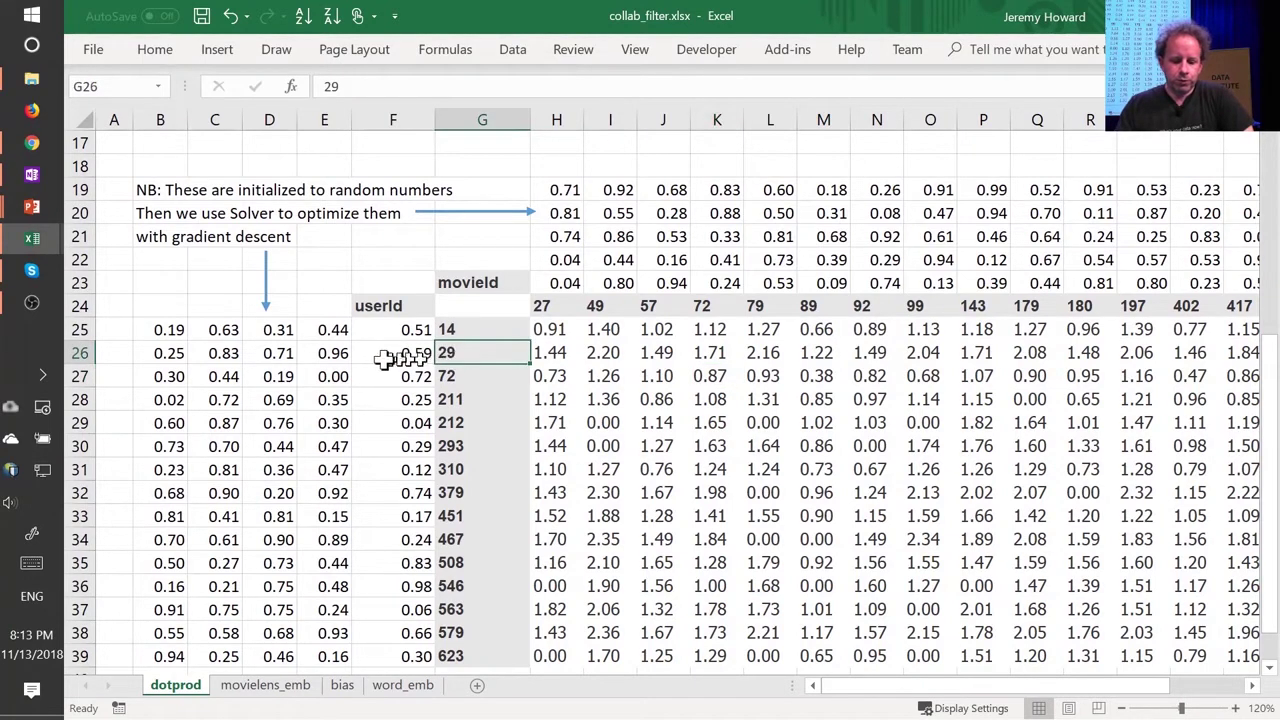
{"action": "left_click_drag", "start_coordinate": [412, 353], "coordinate": [145, 353]}
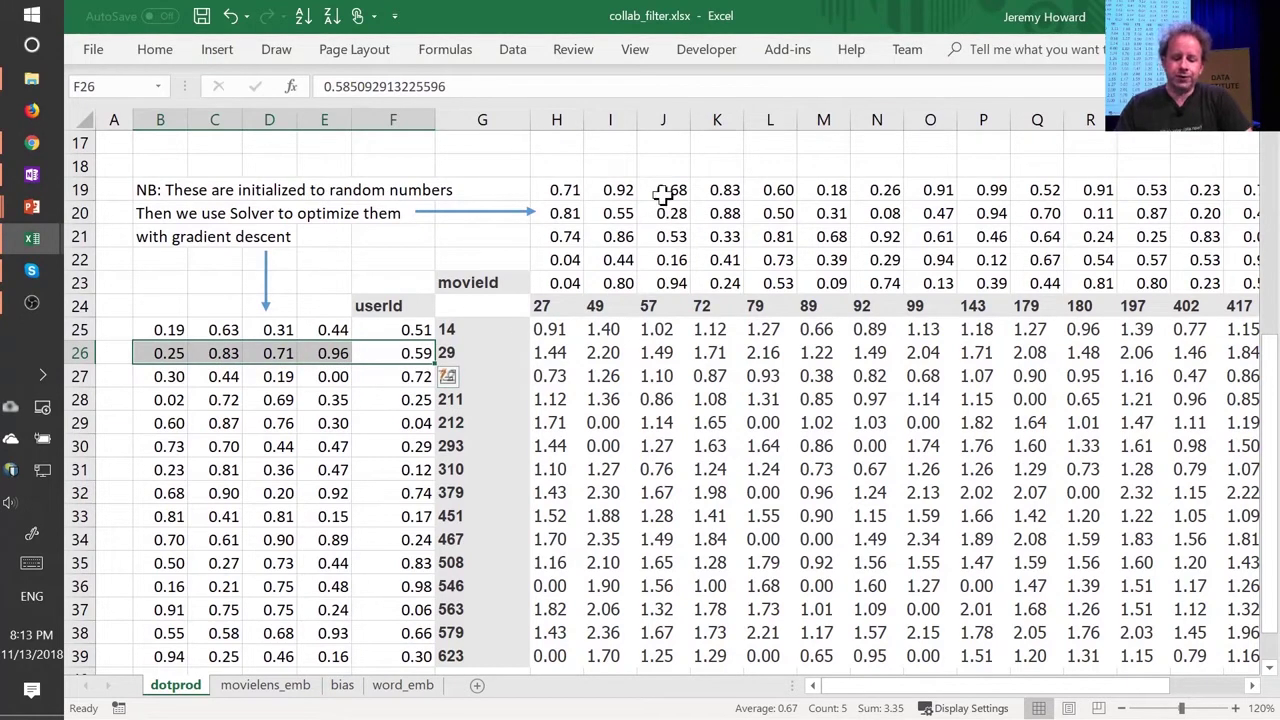
{"action": "left_click", "coordinate": [415, 330]}
{"action": "left_click_drag", "start_coordinate": [400, 332], "coordinate": [171, 586]}
{"action": "left_click_drag", "start_coordinate": [678, 190], "coordinate": [666, 277]}
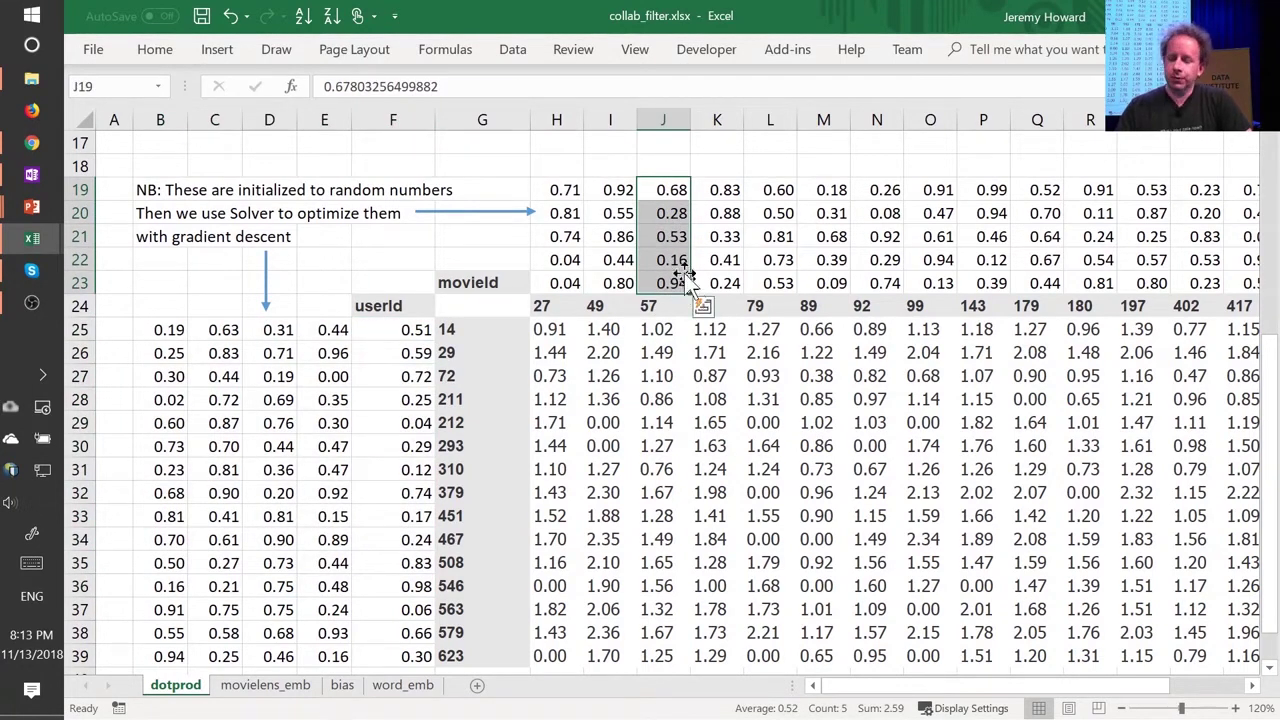
{"action": "left_click_drag", "start_coordinate": [568, 190], "coordinate": [1080, 290]}
Inspect the weight ranges referenced by the prediction formula in K28, for user 211 and movie 72.
{"action": "left_click", "coordinate": [716, 400]}
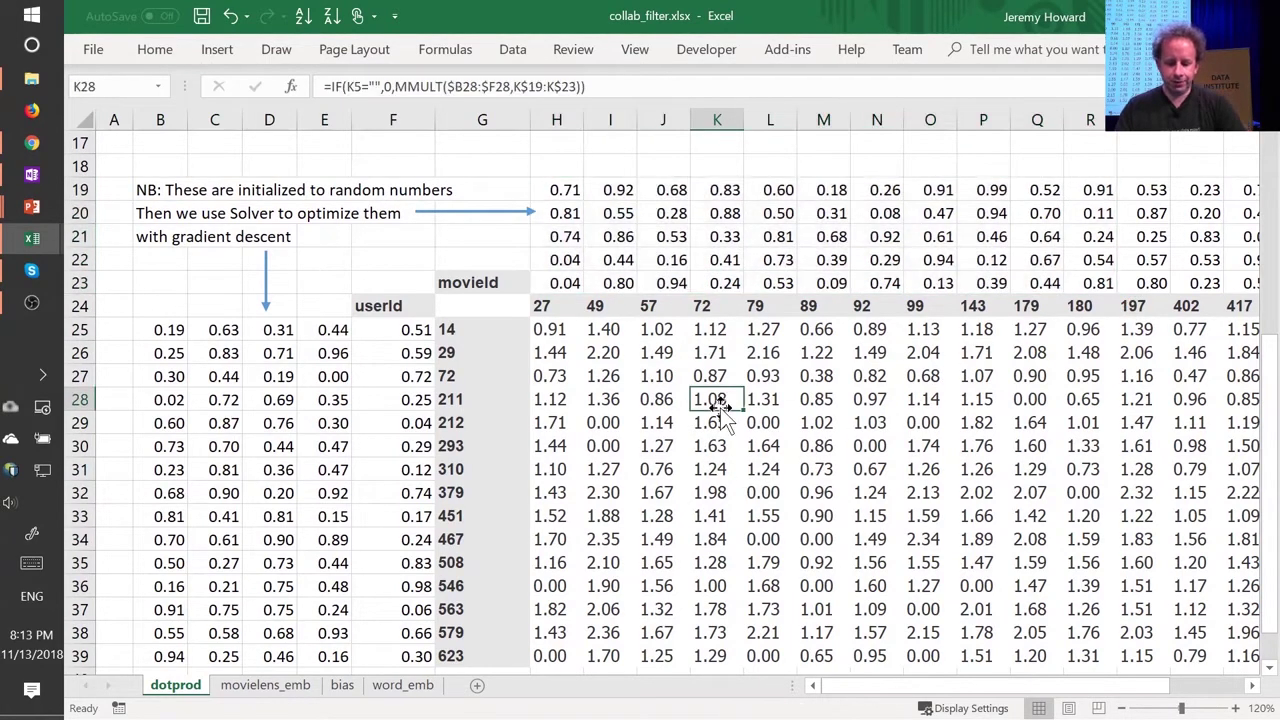
{"action": "double_click", "coordinate": [718, 402]}
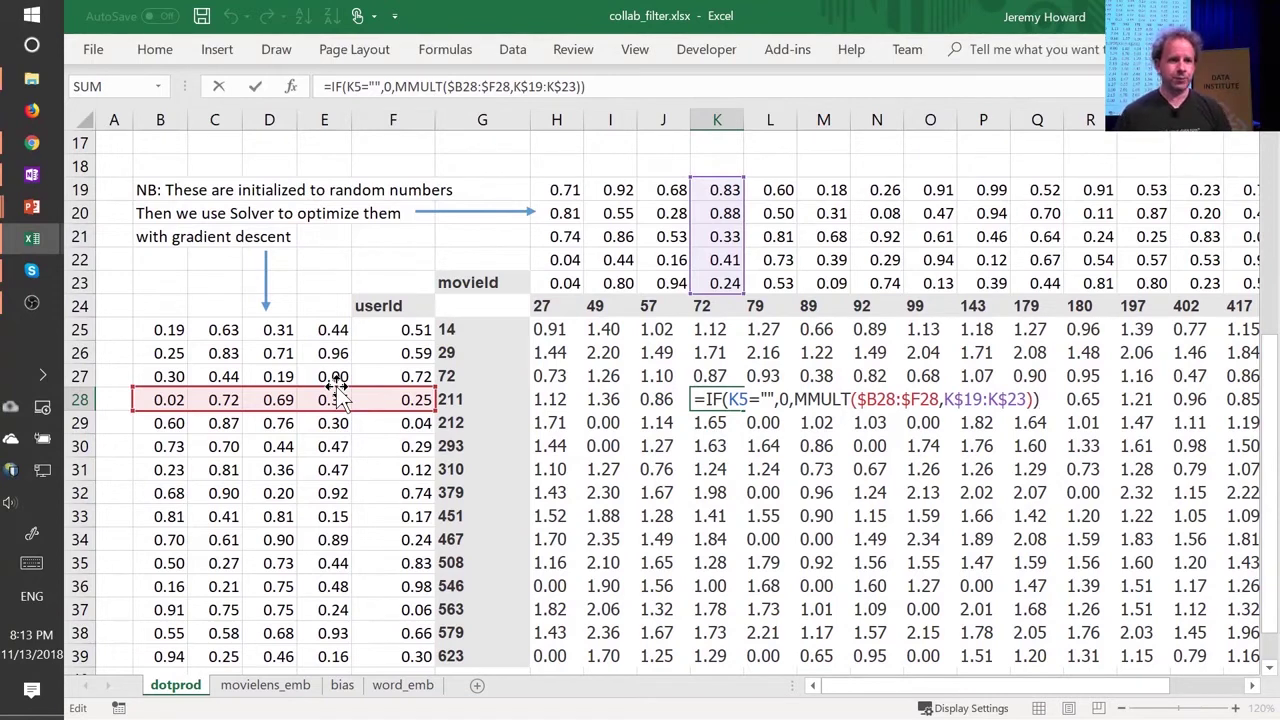
{"action": "key", "text": "ctrl+Return"}
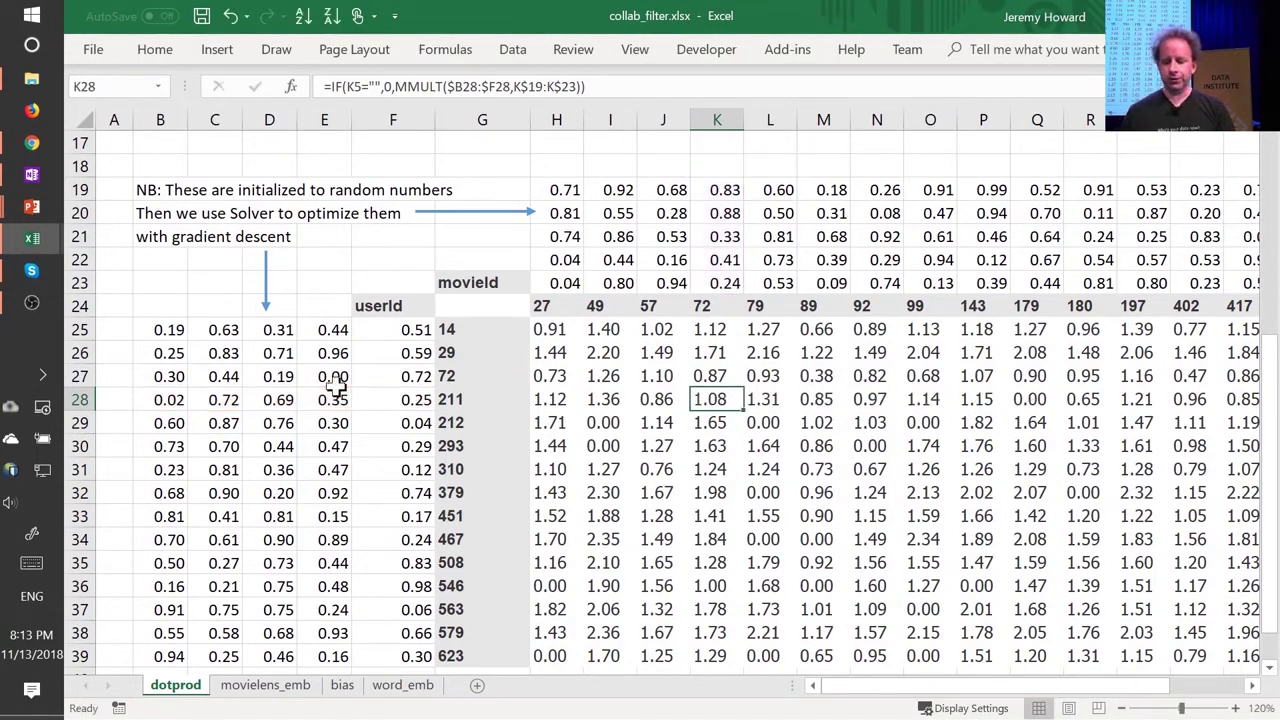
Highlight the movie weights in H19:Q23 and the user weights beside the prediction table.
{"action": "left_click_drag", "start_coordinate": [566, 190], "coordinate": [1034, 280]}
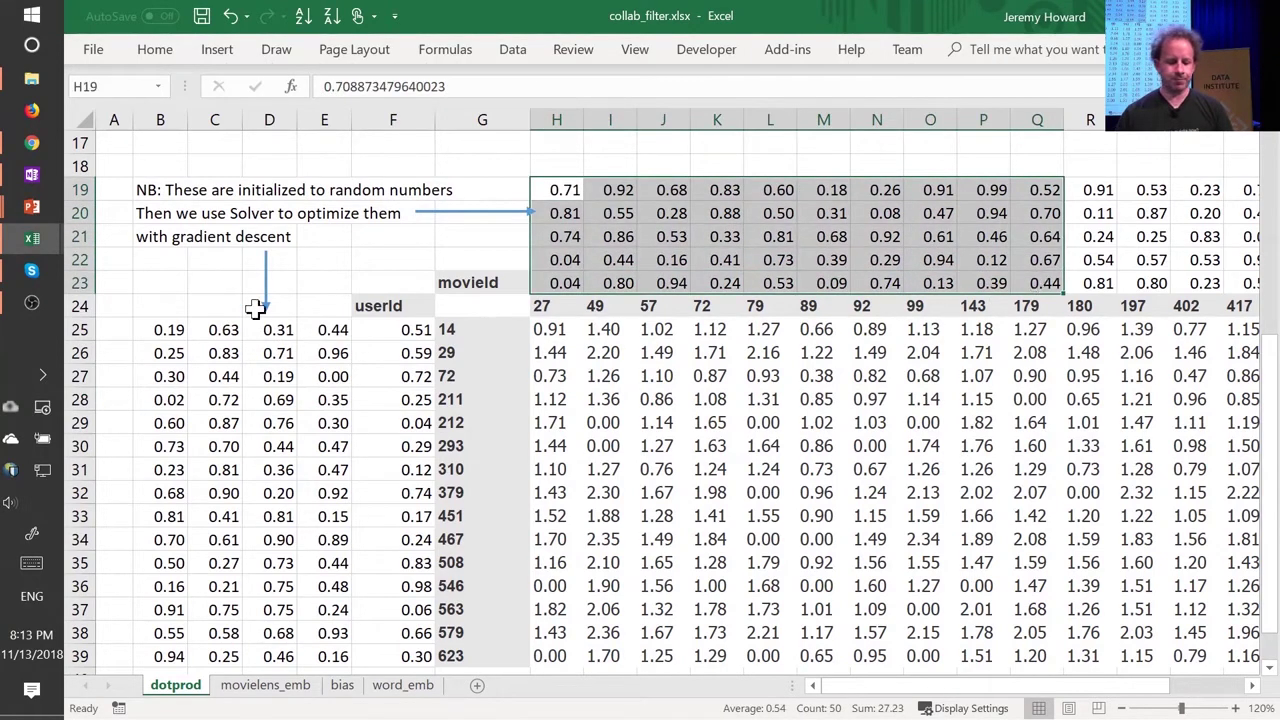
{"action": "left_click_drag", "start_coordinate": [185, 333], "coordinate": [378, 587]}
Examine the prediction formula in M29, for user 212 and movie 89, alongside the actual ratings table.
{"action": "left_click", "coordinate": [826, 423]}
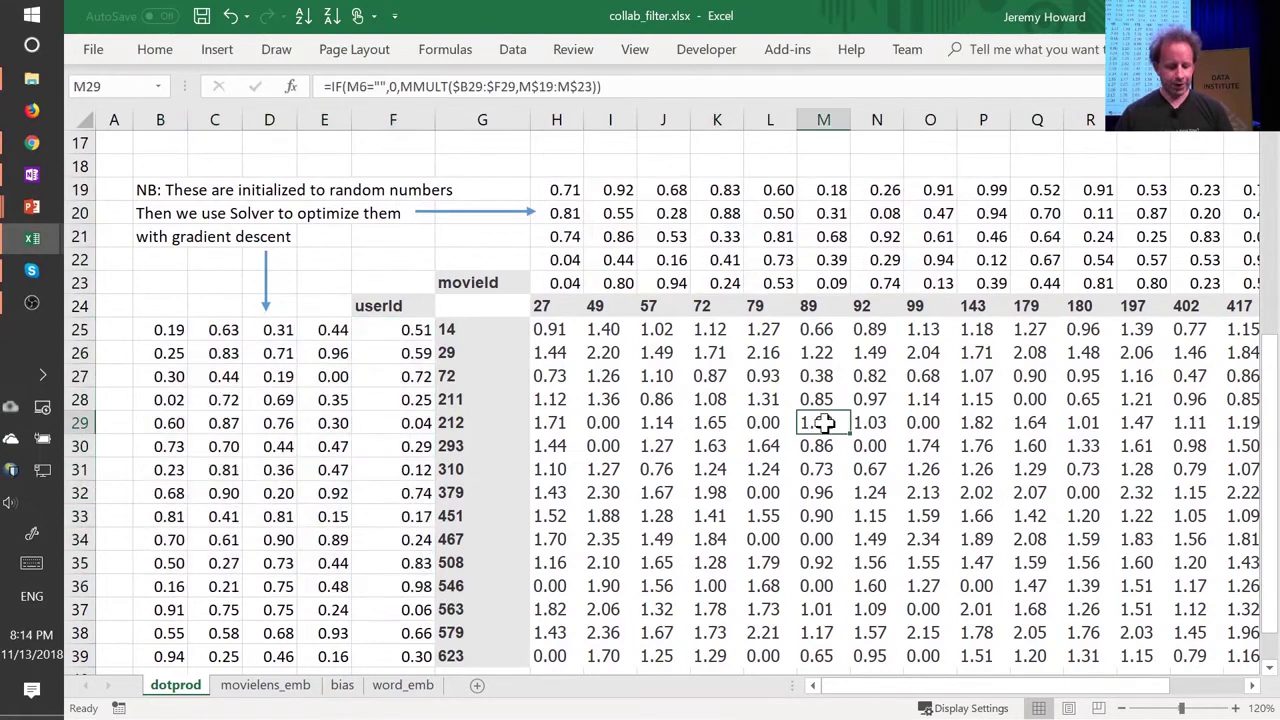
{"action": "key", "text": "F2"}
{"action": "key", "text": "Escape"}
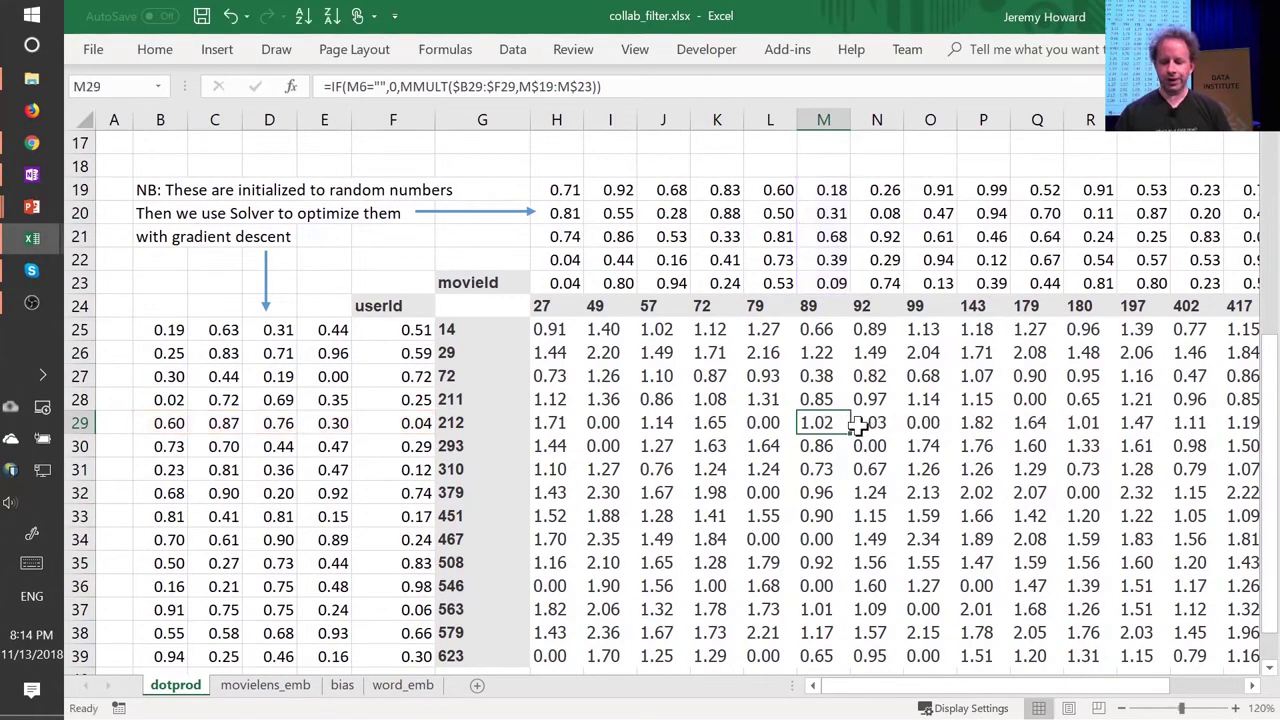
{"action": "scroll", "coordinate": [857, 423], "scroll_direction": "up", "scroll_amount": 5}
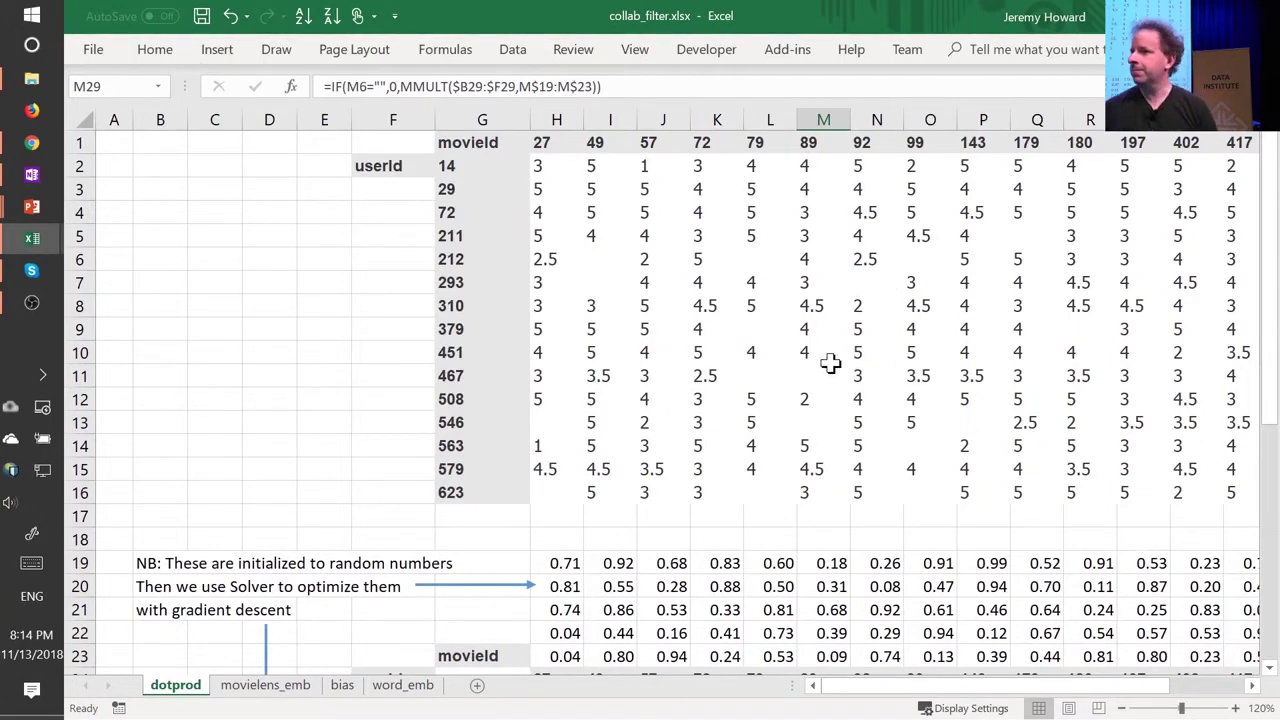
{"action": "scroll", "coordinate": [830, 363], "scroll_direction": "down", "scroll_amount": 5}
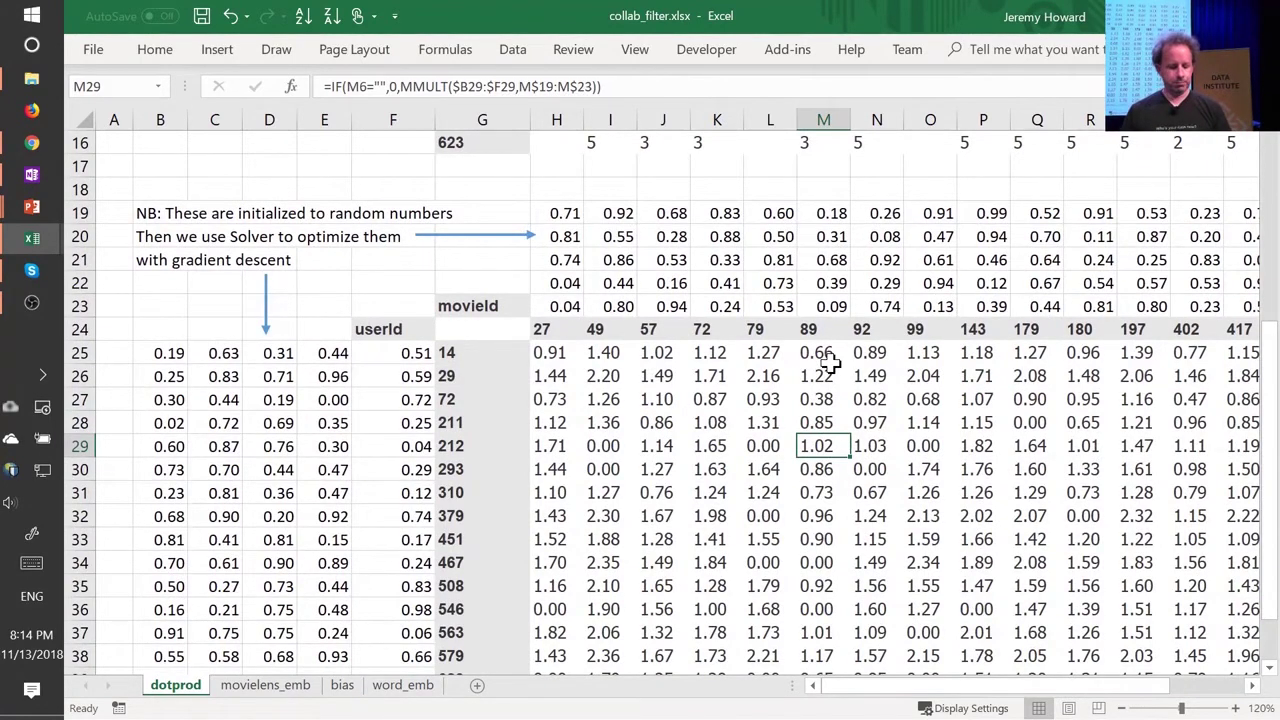
{"action": "key", "text": "F2"}
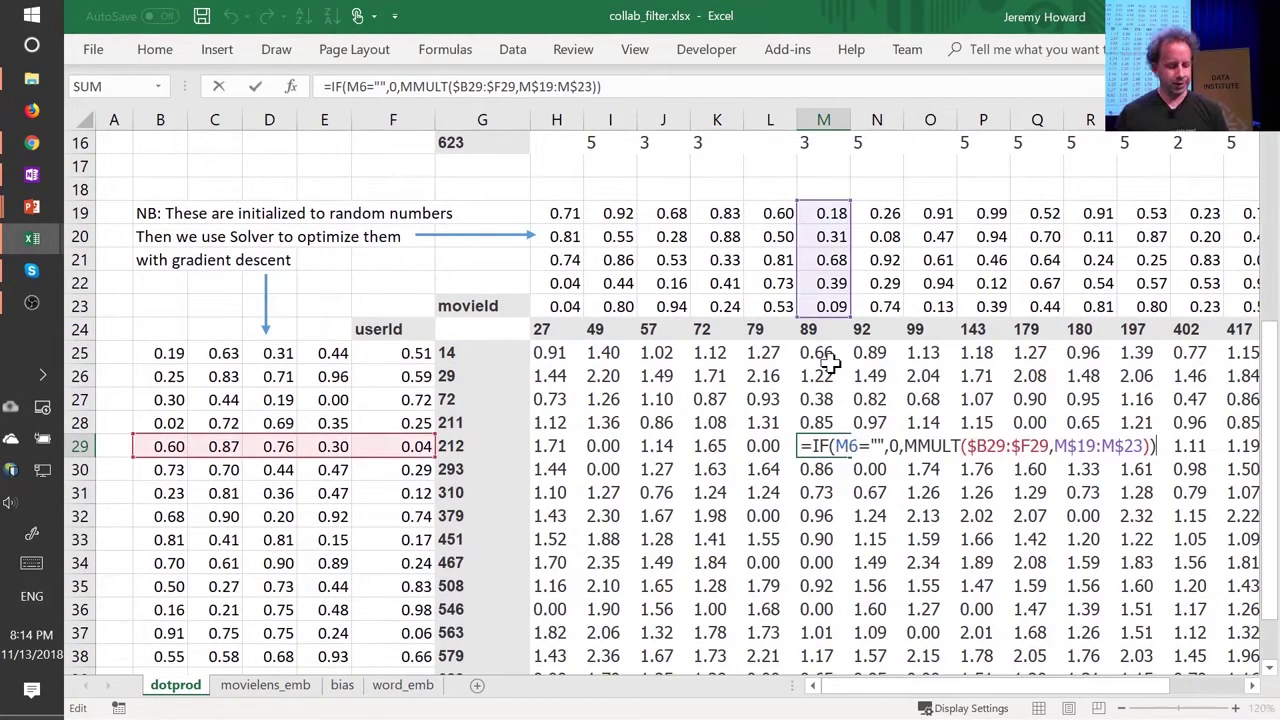
{"action": "key", "text": "Escape"}
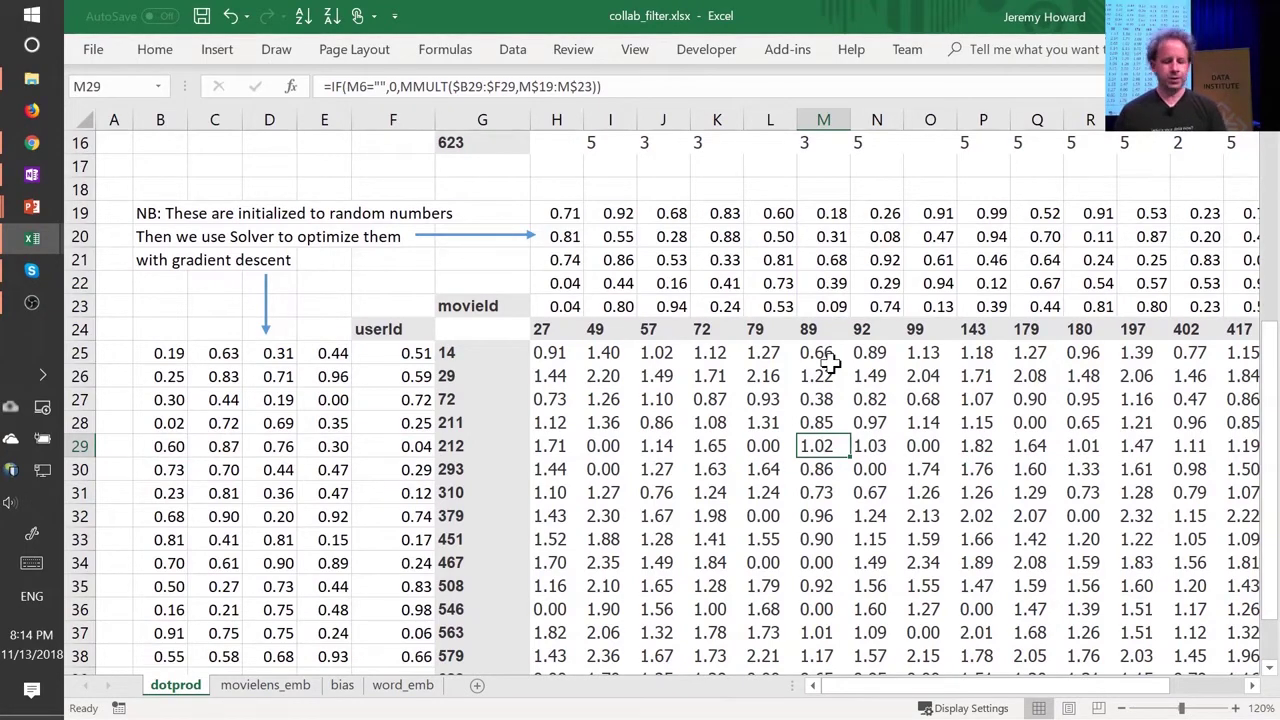
Select user 14's actual rating of movie 27 in H2 of the ratings table.
{"action": "scroll", "coordinate": [830, 363], "scroll_direction": "up", "scroll_amount": 5}
{"action": "scroll", "coordinate": [830, 363], "scroll_direction": "down", "scroll_amount": 2}
{"action": "scroll", "coordinate": [830, 363], "scroll_direction": "up", "scroll_amount": 2}
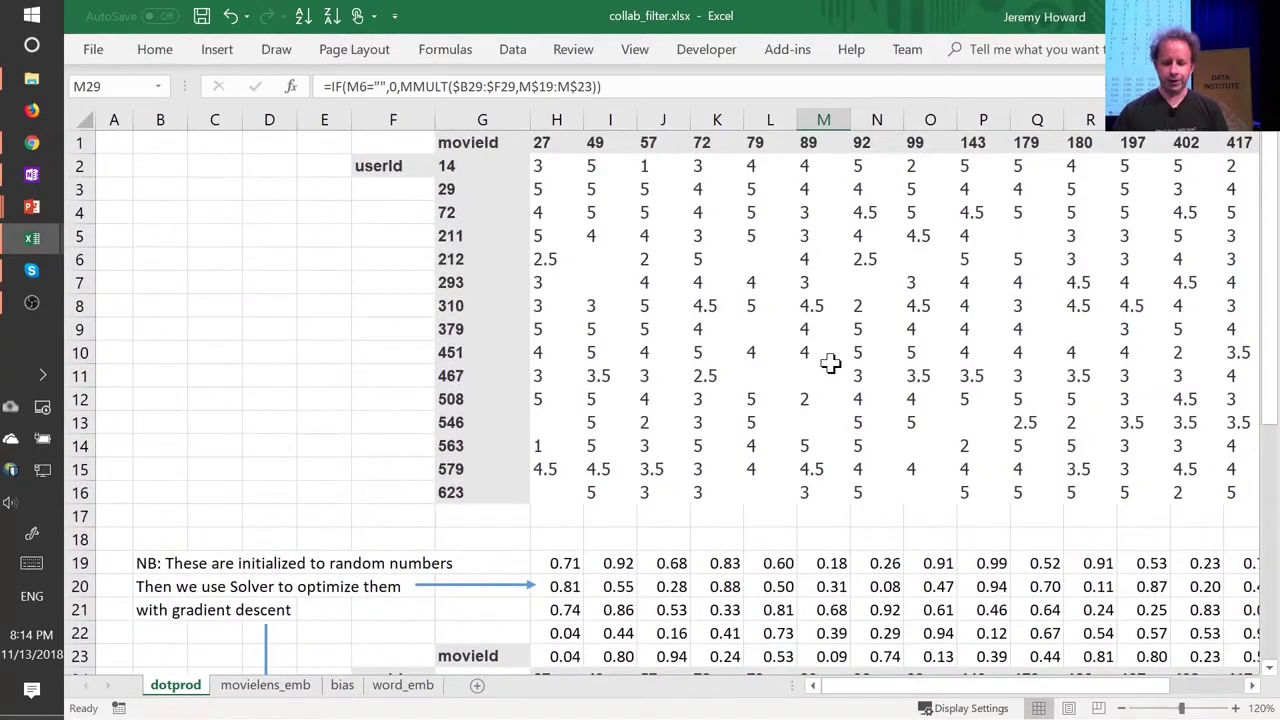
{"action": "left_click", "coordinate": [556, 169]}
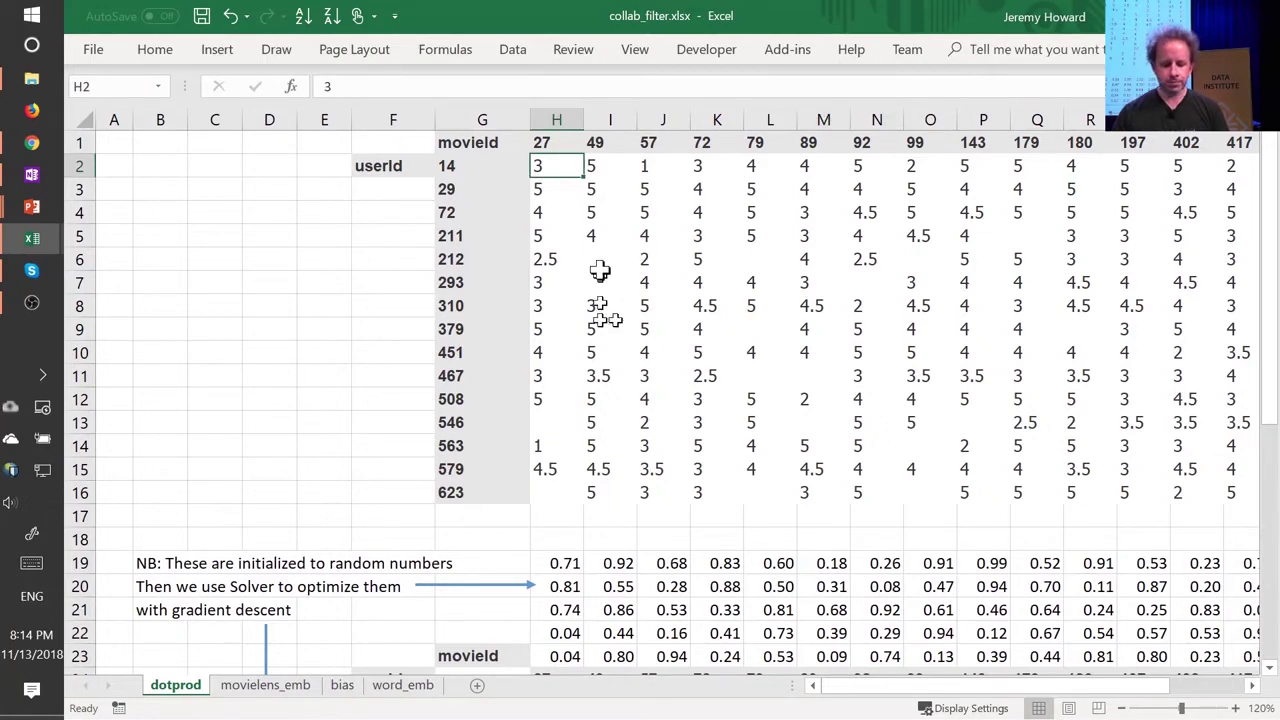
{"action": "scroll", "coordinate": [600, 271], "scroll_direction": "down", "scroll_amount": 2}
{"action": "scroll", "coordinate": [602, 266], "scroll_direction": "up", "scroll_amount": 1}
{"action": "scroll", "coordinate": [602, 266], "scroll_direction": "up", "scroll_amount": 1}
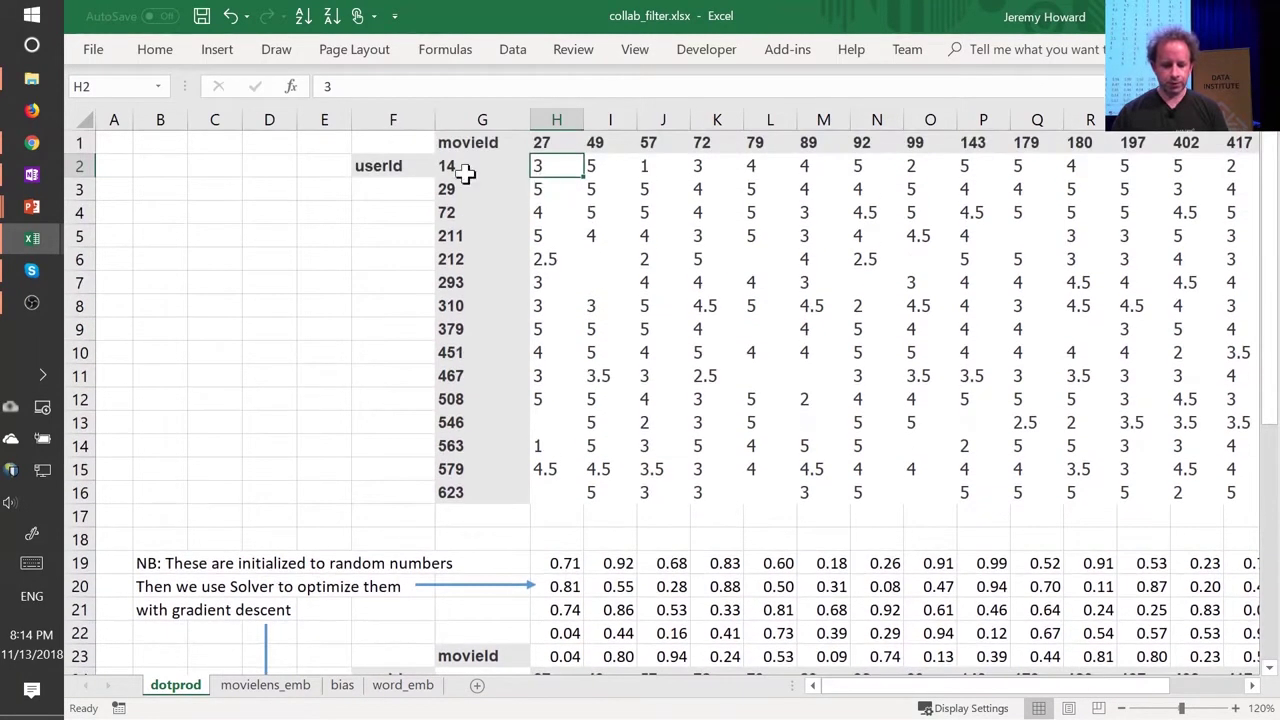
Compare the predicted rating in H25 with the actual rating in H2 for user 14 and movie 27.
{"action": "scroll", "coordinate": [465, 173], "scroll_direction": "down", "scroll_amount": 1}
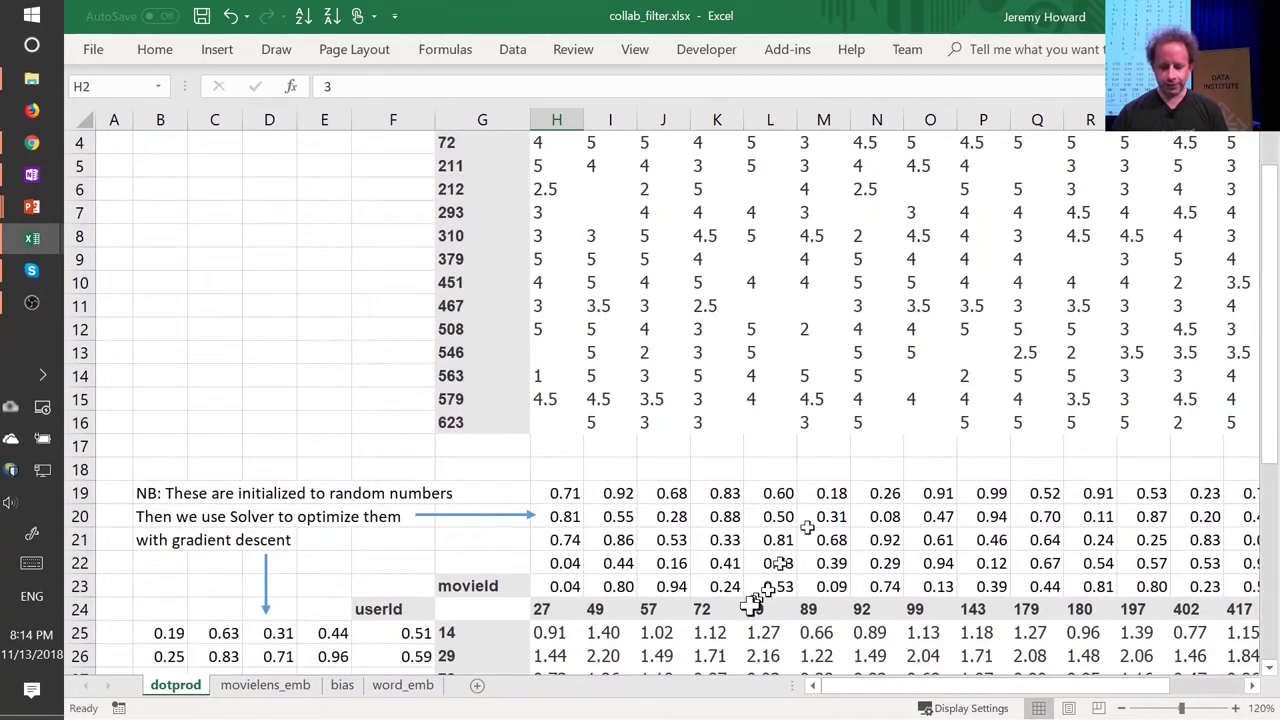
{"action": "left_click", "coordinate": [550, 632]}
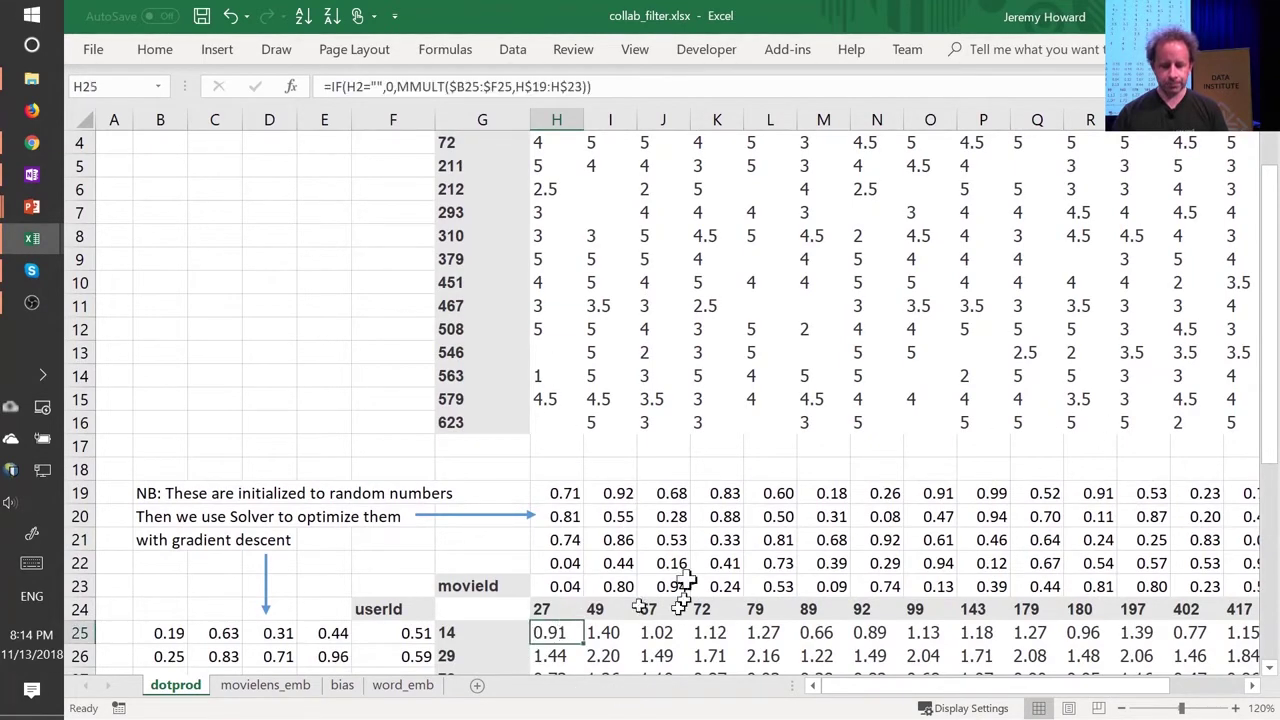
{"action": "scroll", "coordinate": [645, 260], "scroll_direction": "up", "scroll_amount": 1}
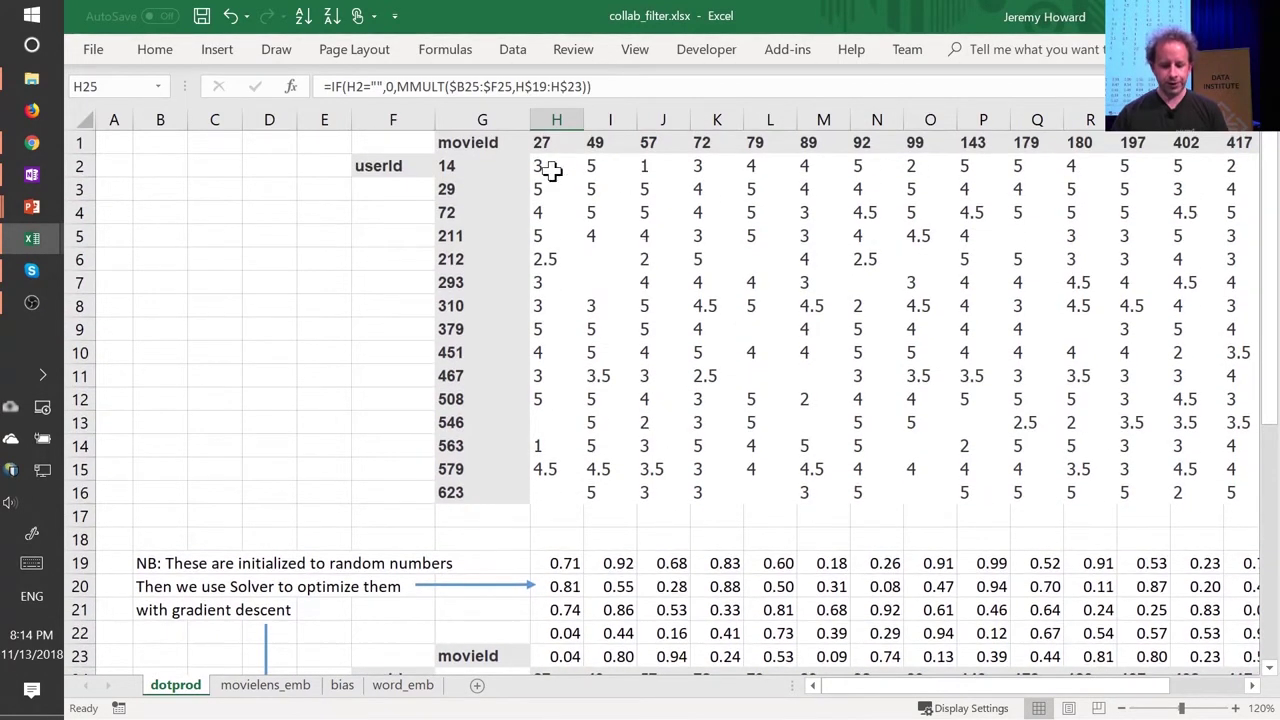
{"action": "scroll", "coordinate": [545, 171], "scroll_direction": "down", "scroll_amount": 1}
{"action": "scroll", "coordinate": [537, 380], "scroll_direction": "down", "scroll_amount": 1}
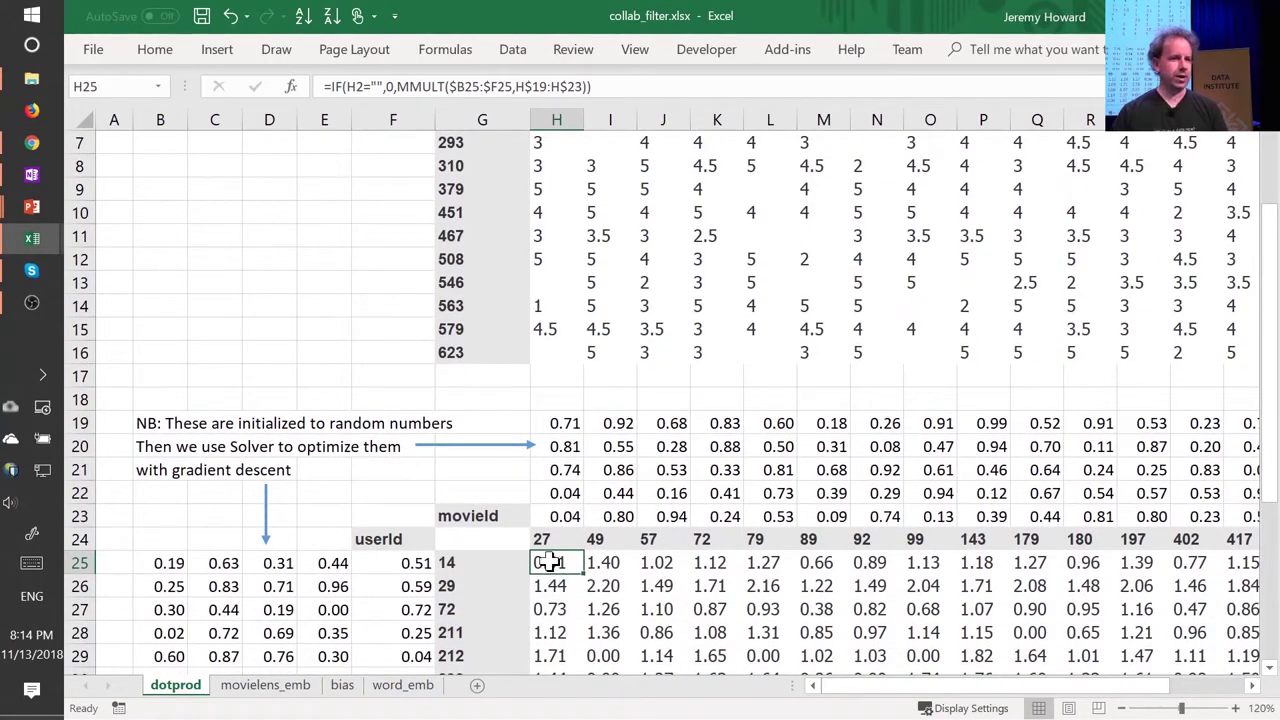
{"action": "scroll", "coordinate": [550, 545], "scroll_direction": "up", "scroll_amount": 2}
{"action": "scroll", "coordinate": [551, 529], "scroll_direction": "down", "scroll_amount": 1}
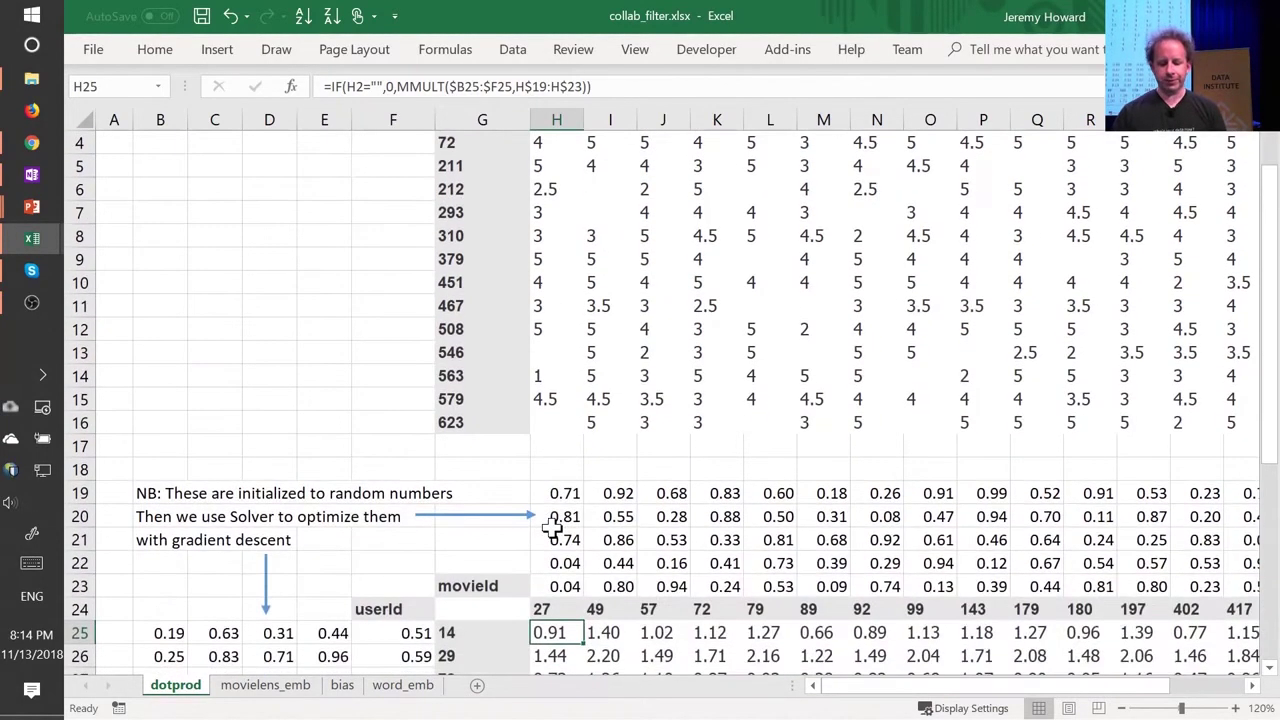
{"action": "scroll", "coordinate": [580, 371], "scroll_direction": "up", "scroll_amount": 1}
{"action": "scroll", "coordinate": [580, 294], "scroll_direction": "down", "scroll_amount": 1}
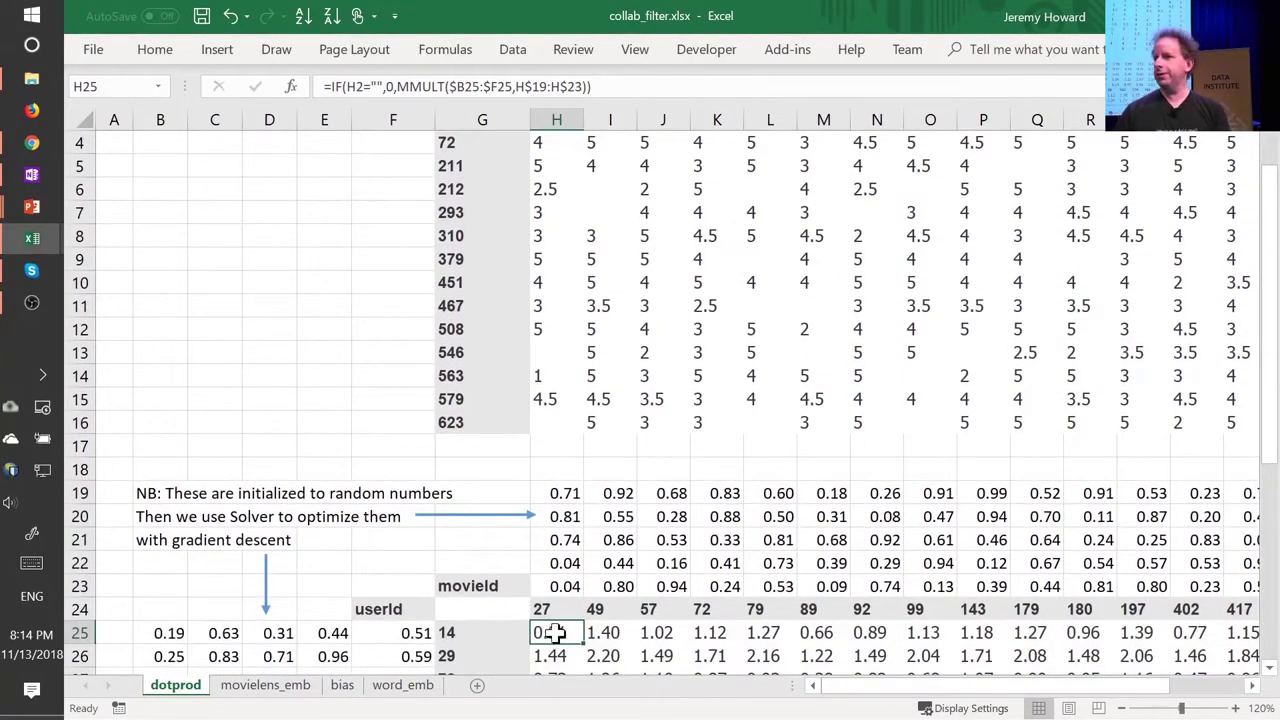
Go to the root-mean-square-error formula in V41, below the last column of the prediction table.
{"action": "scroll", "coordinate": [555, 634], "scroll_direction": "down", "scroll_amount": 3}
{"action": "key", "text": "ctrl+Right"}
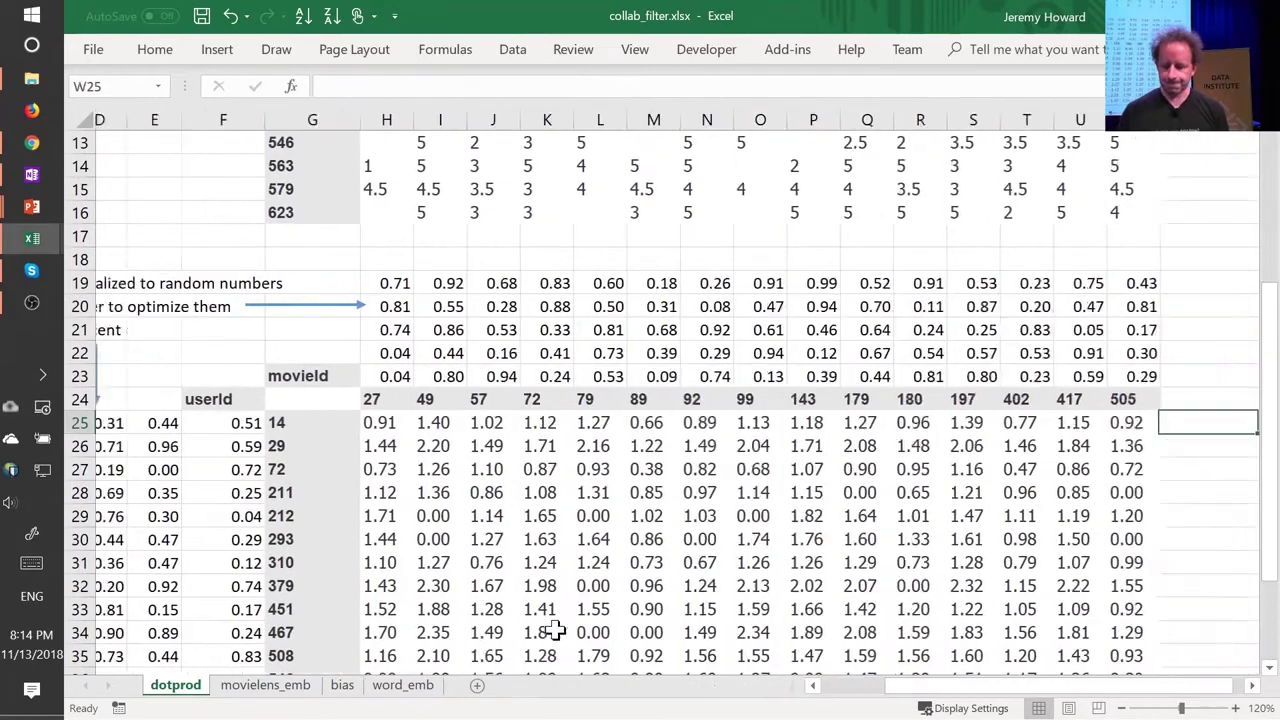
{"action": "key", "text": "ctrl+Down"}
{"action": "key", "text": "ctrl+Down"}
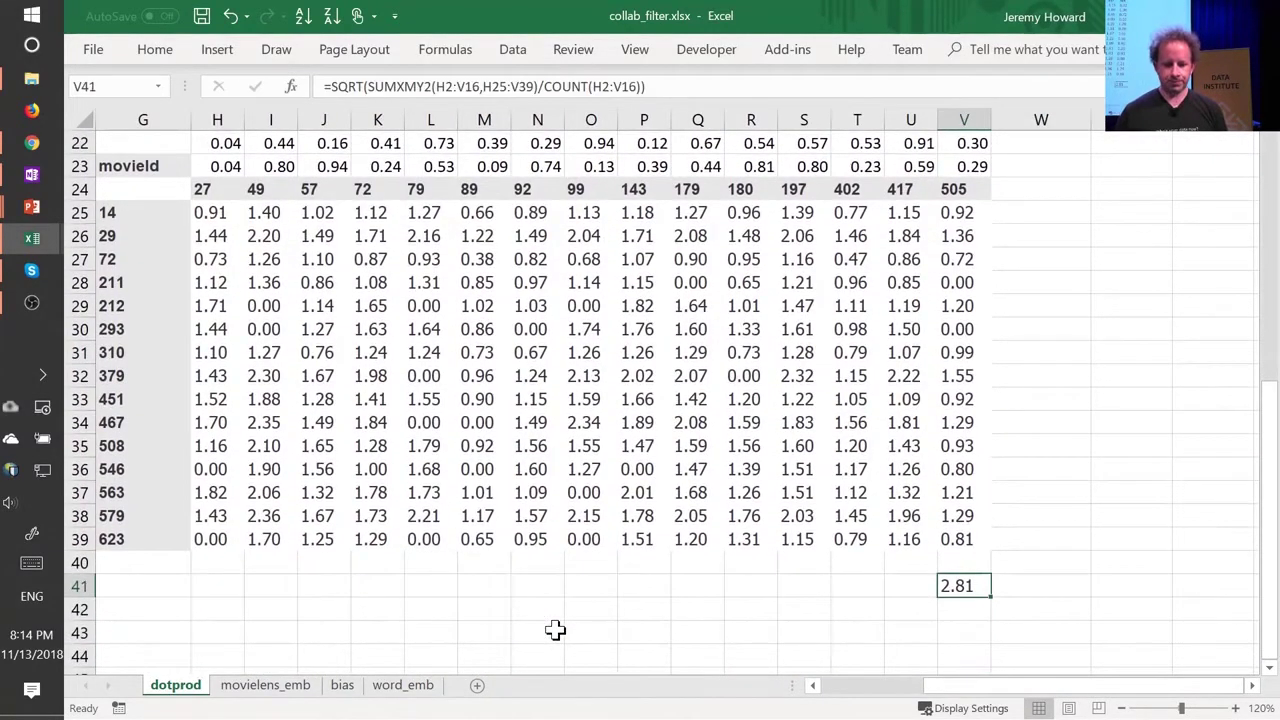
Examine the error formula in V41 together with the actual ratings H2:V16 and the predictions H25:V39 it references.
{"action": "key", "text": "F2"}
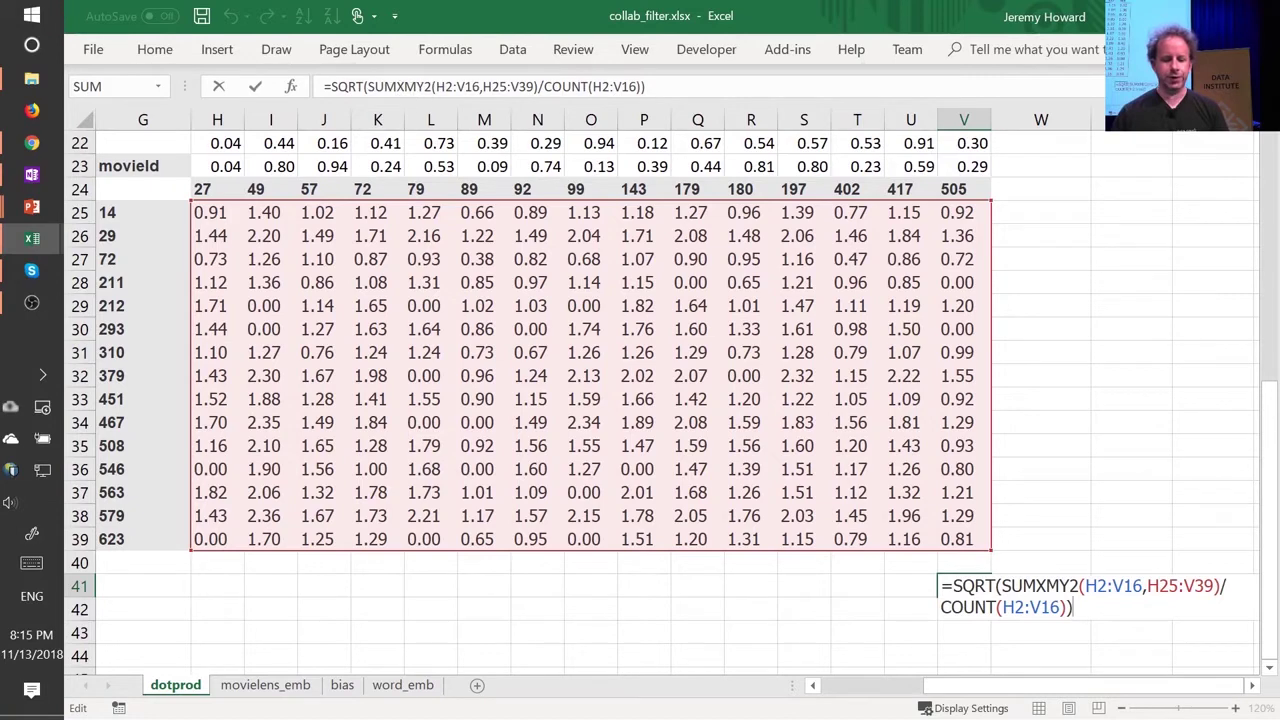
{"action": "double_click", "coordinate": [418, 88]}
{"action": "left_click", "coordinate": [381, 87]}
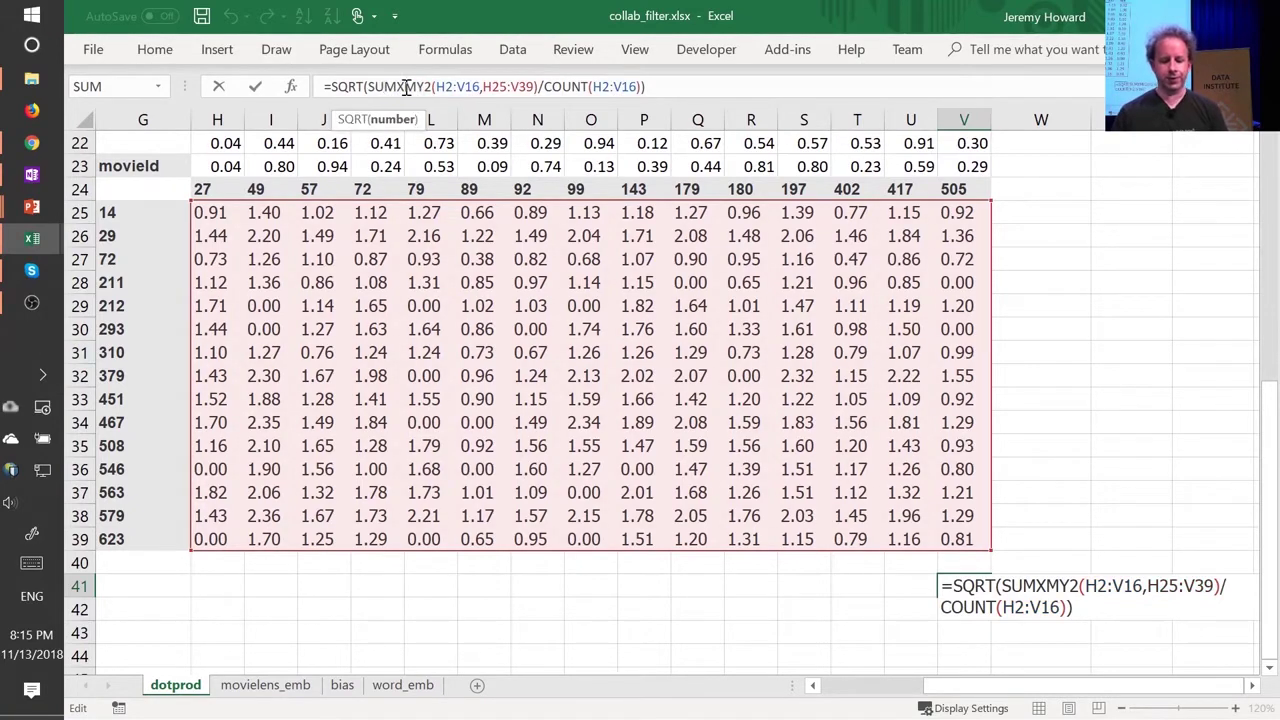
{"action": "scroll", "coordinate": [462, 222], "scroll_direction": "up", "scroll_amount": 4}
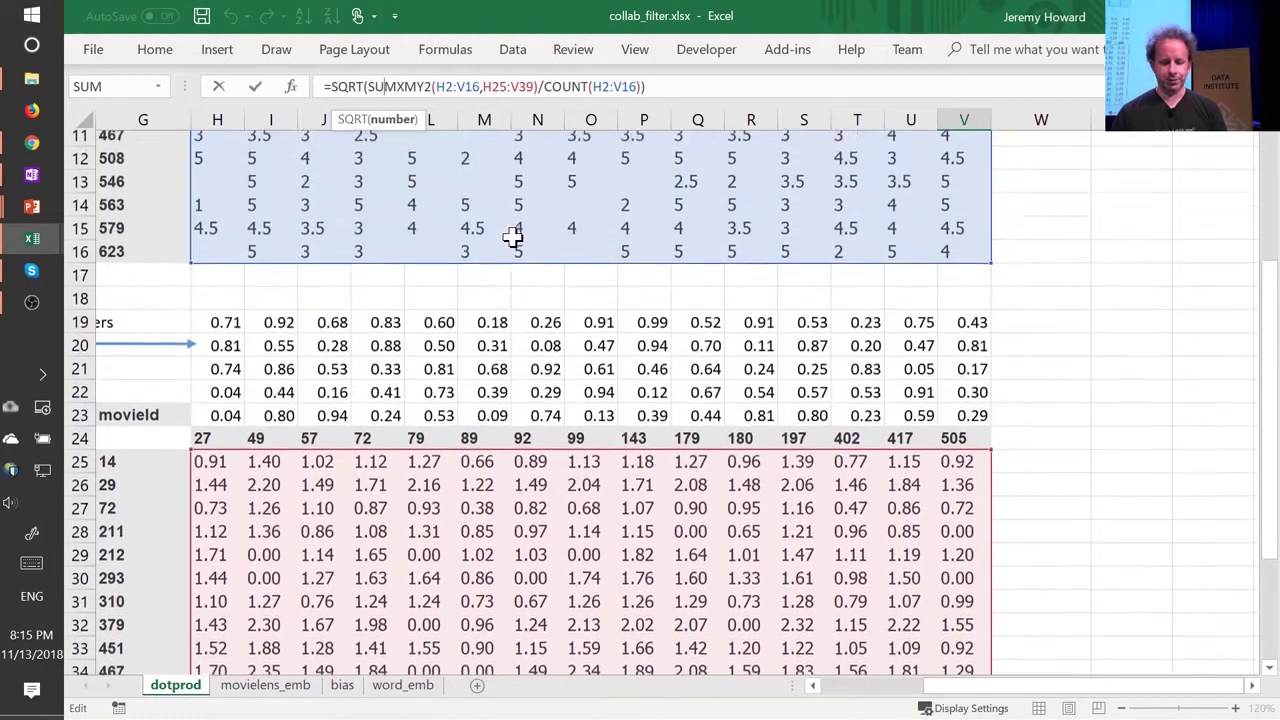
{"action": "scroll", "coordinate": [498, 585], "scroll_direction": "down", "scroll_amount": 4}
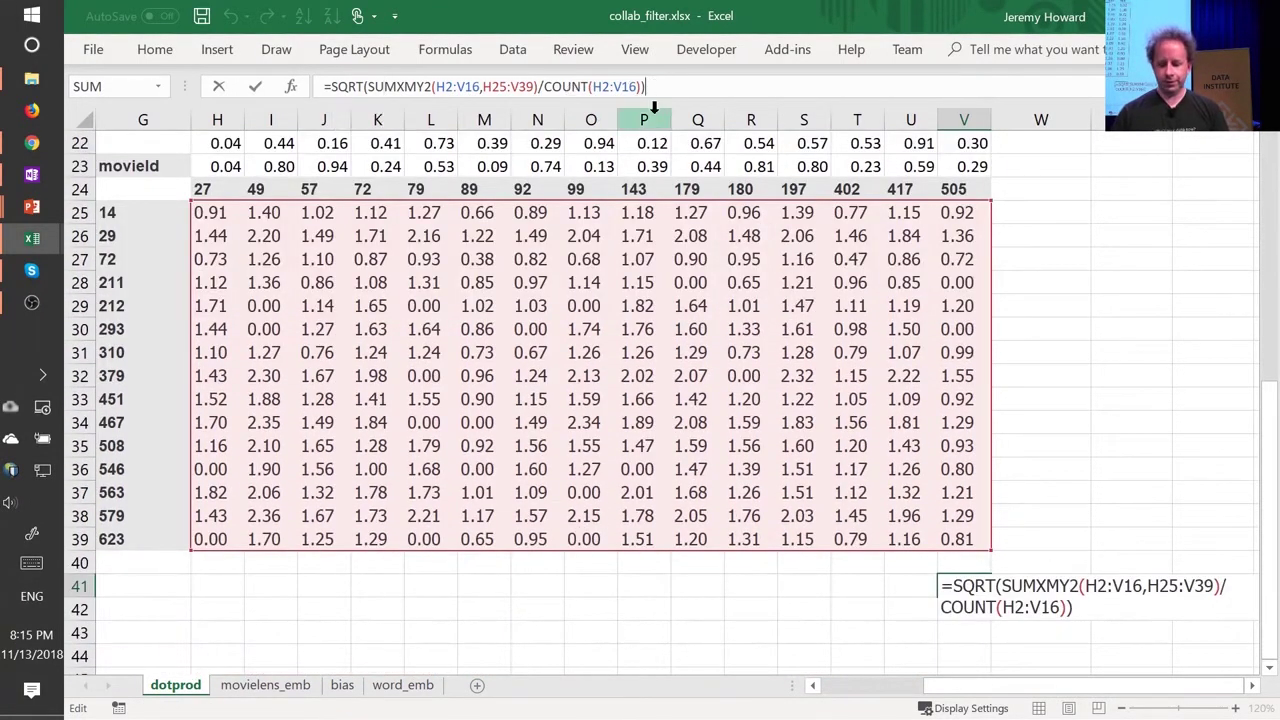
{"action": "key", "text": "ctrl+Return"}
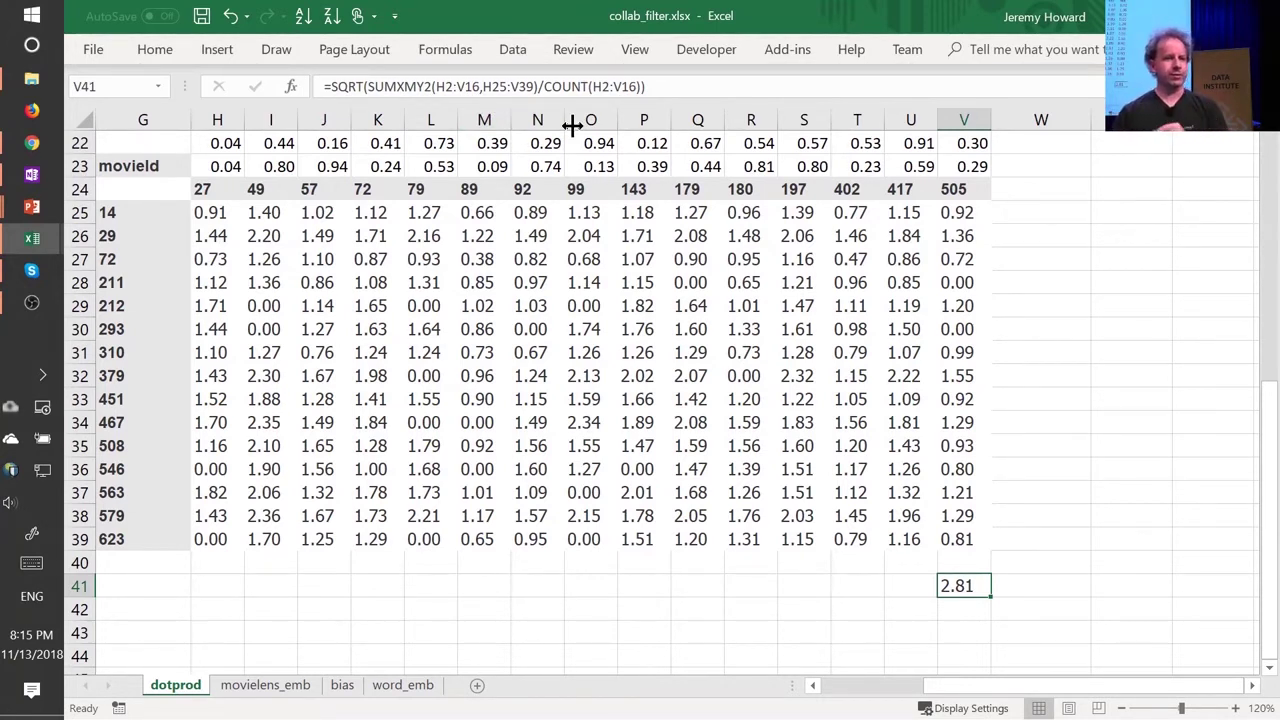
Inspect the SQRT part of V41's formula, and review the movie weights and predictions that feed the error.
{"action": "left_click", "coordinate": [337, 86]}
{"action": "double_click", "coordinate": [343, 87]}
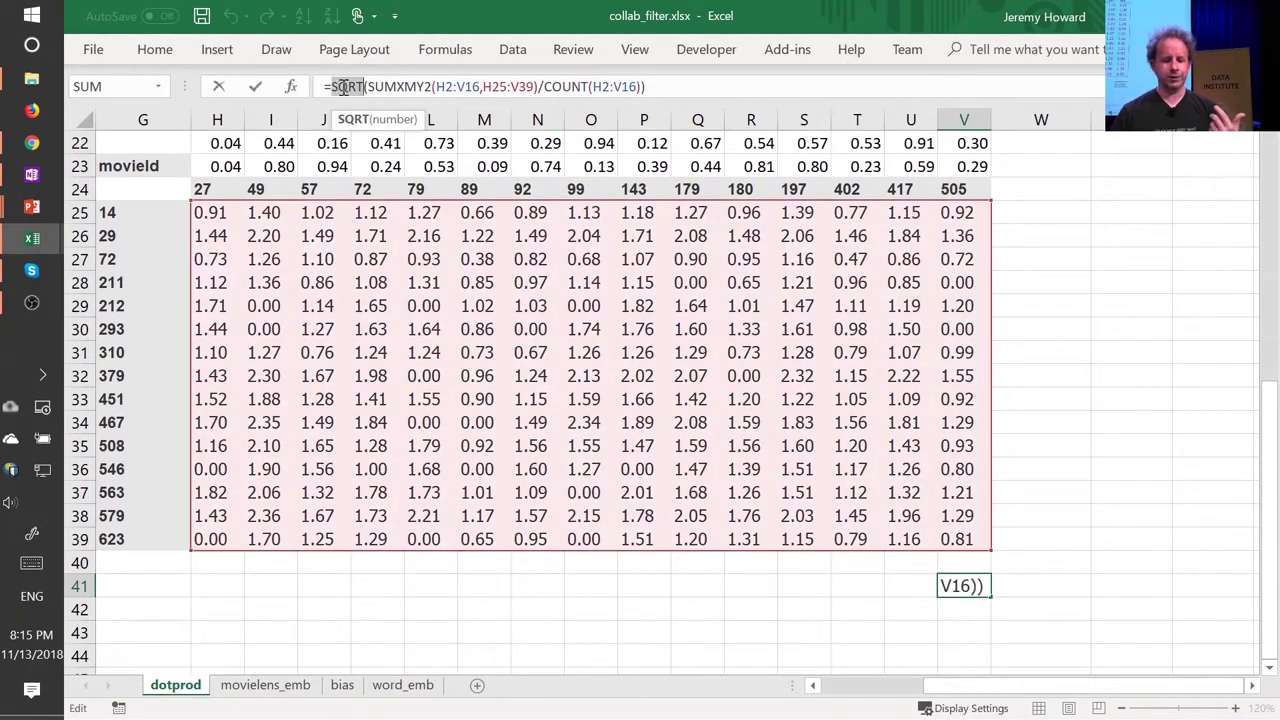
{"action": "left_click", "coordinate": [338, 86]}
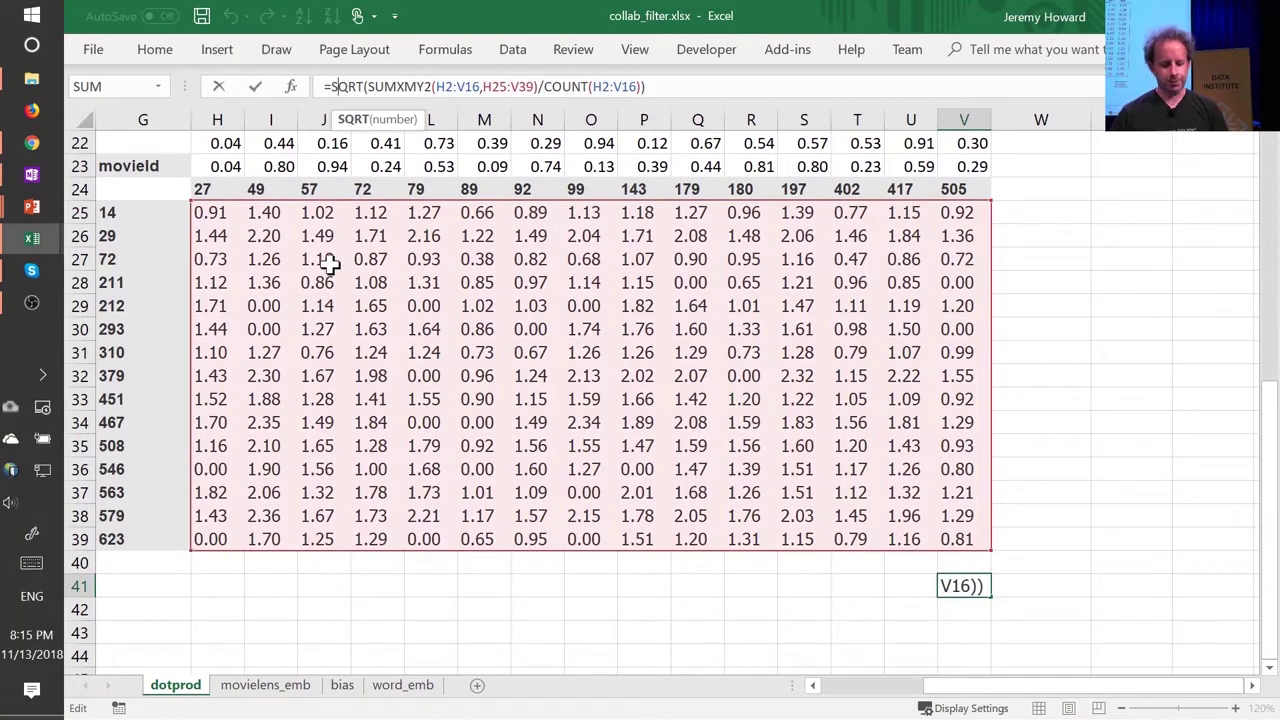
{"action": "key", "text": "Escape"}
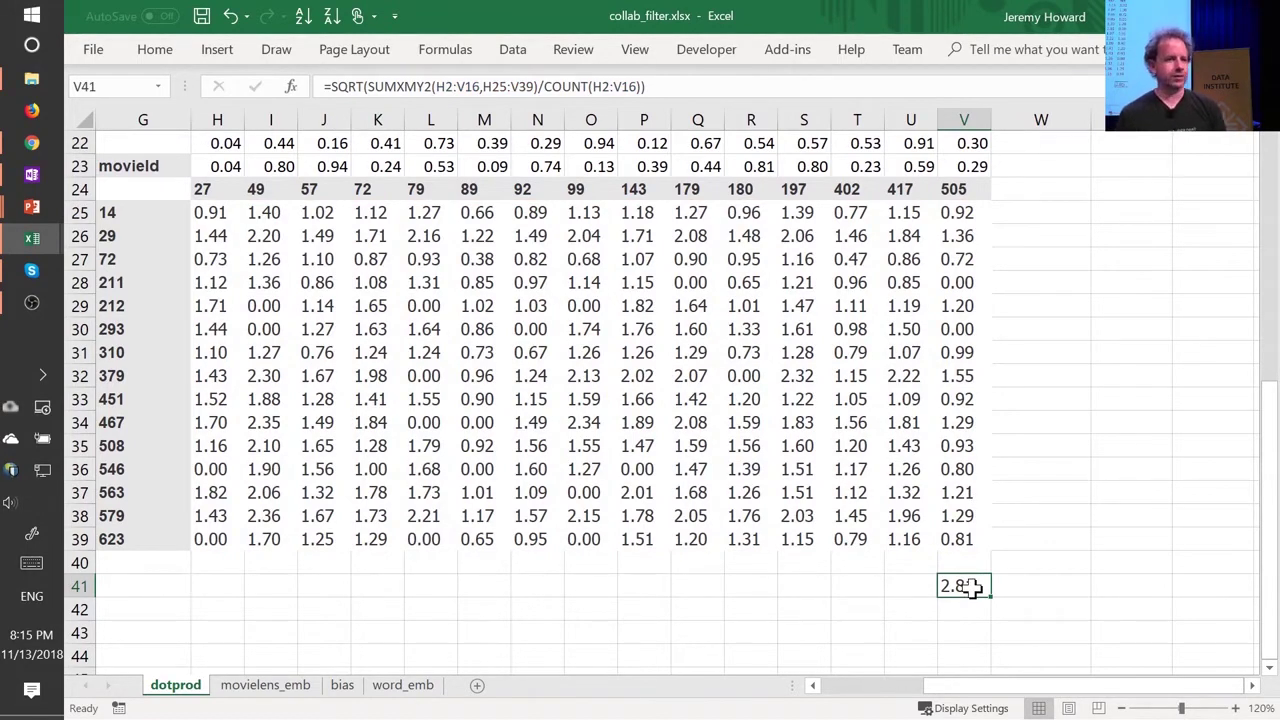
{"action": "scroll", "coordinate": [843, 490], "scroll_direction": "up", "scroll_amount": 2}
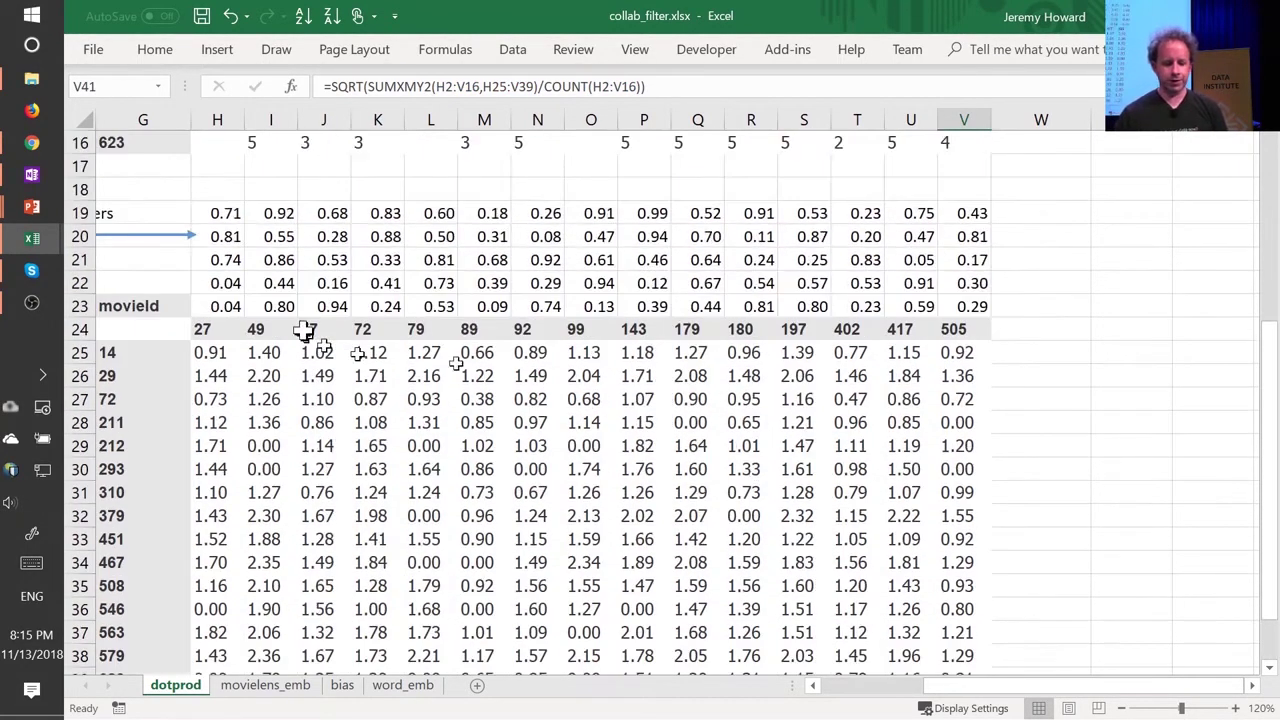
{"action": "scroll", "coordinate": [955, 570], "scroll_direction": "down", "scroll_amount": 3}
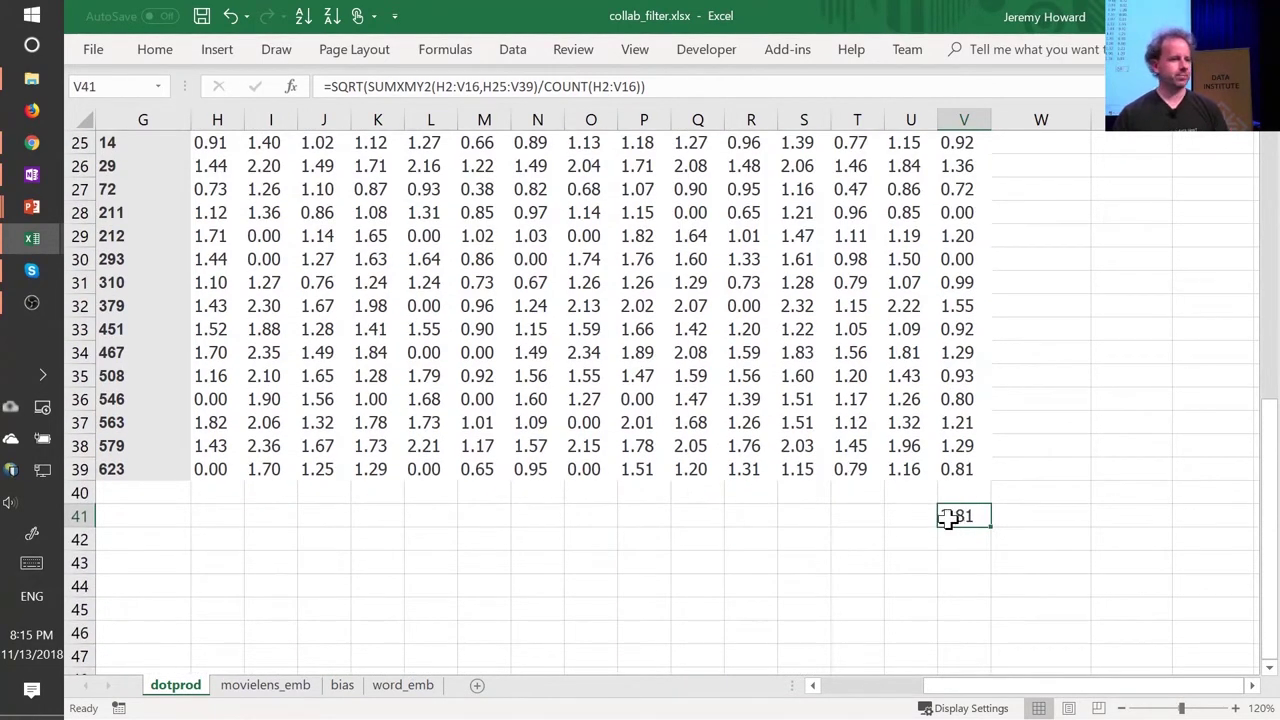
{"action": "scroll", "coordinate": [948, 517], "scroll_direction": "up", "scroll_amount": 1}
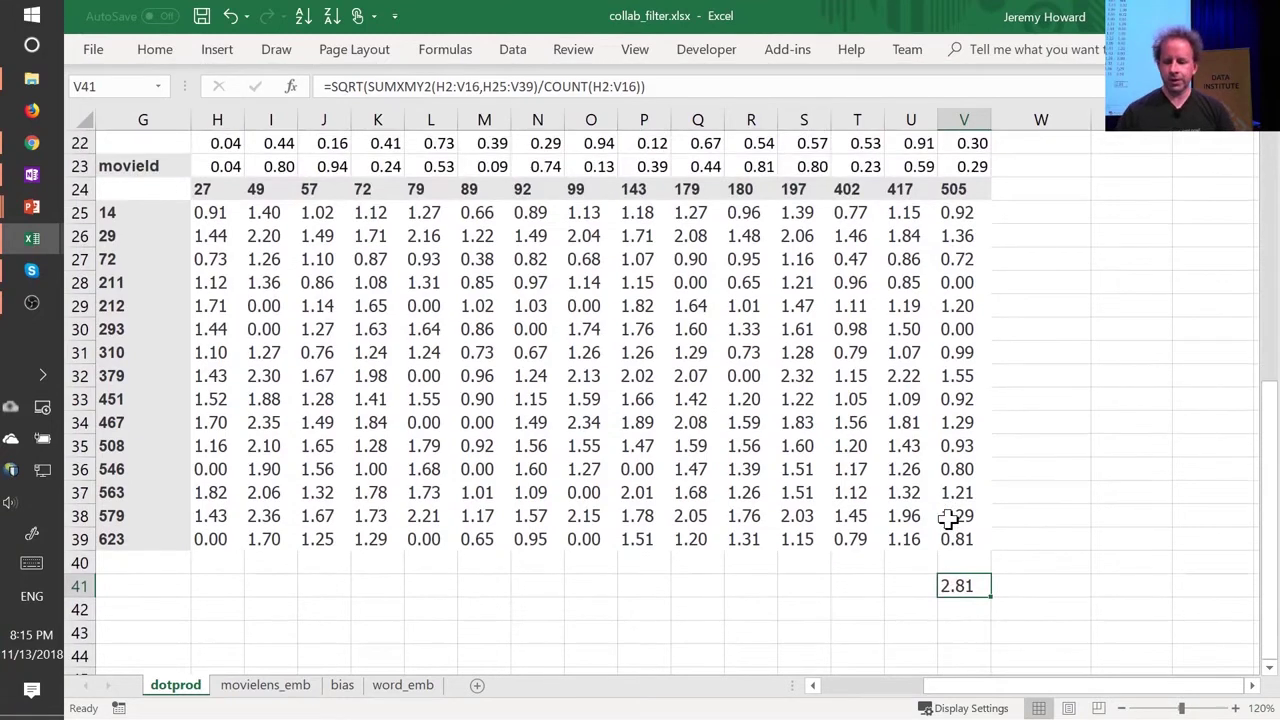
{"action": "left_click", "coordinate": [700, 48]}
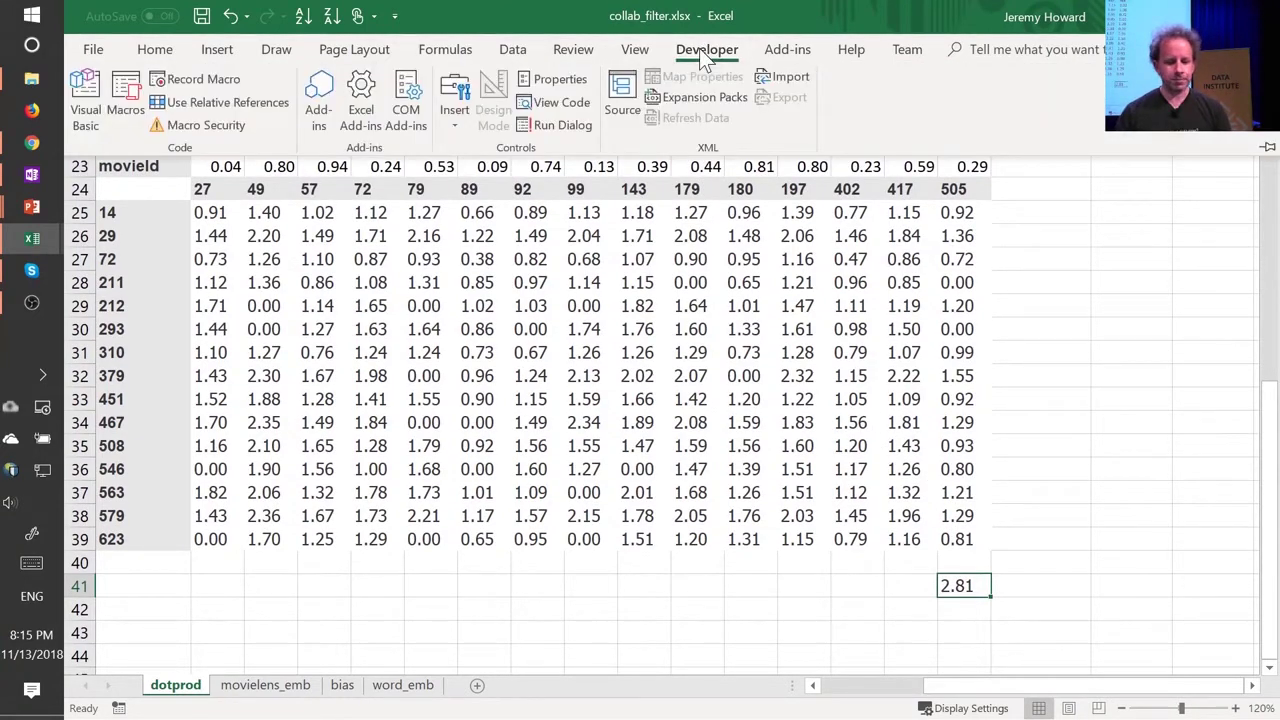
{"action": "left_click", "coordinate": [757, 56]}
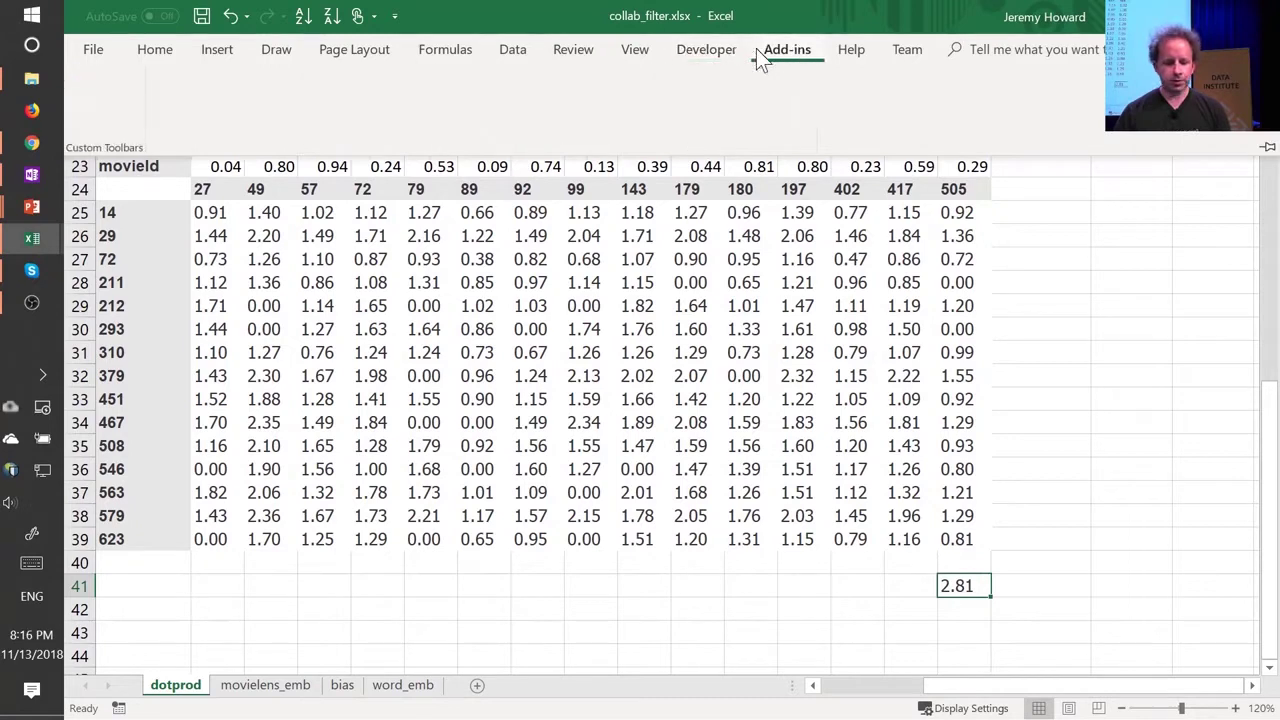
{"action": "left_click", "coordinate": [756, 48]}
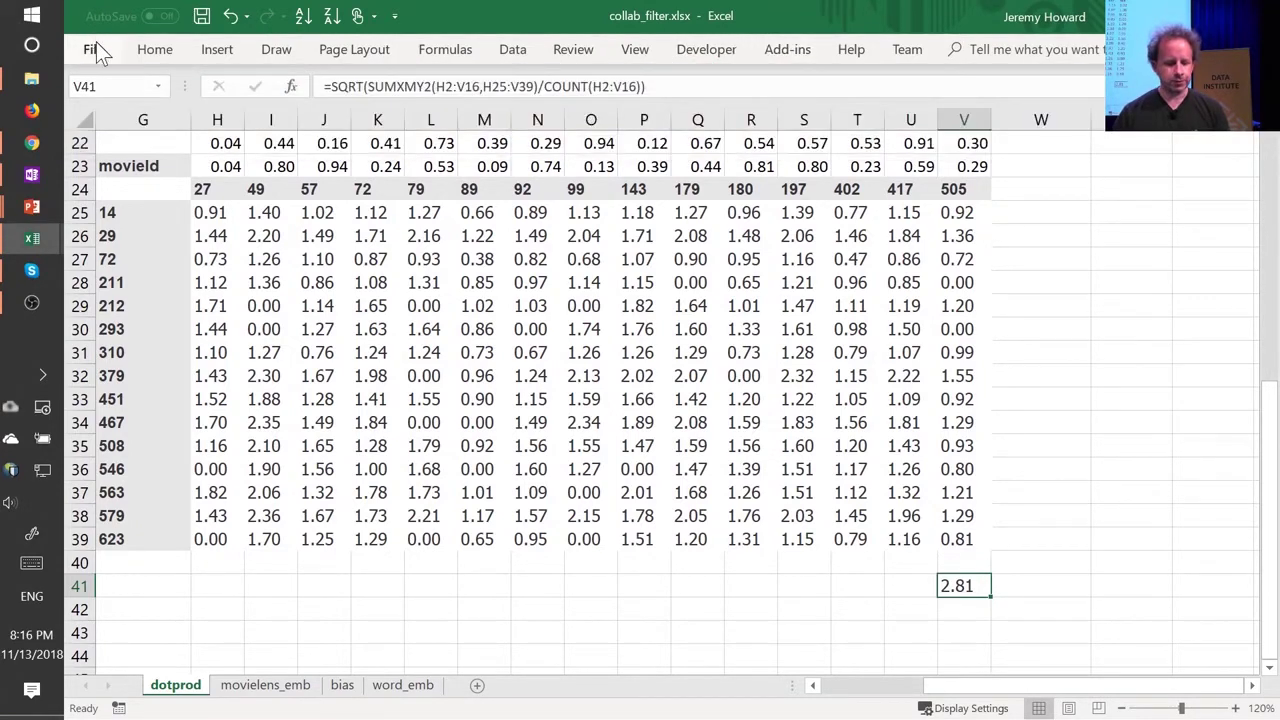
Check the Solver Add-in entry in the program's add-in options and accept the options.
{"action": "left_click", "coordinate": [96, 42]}
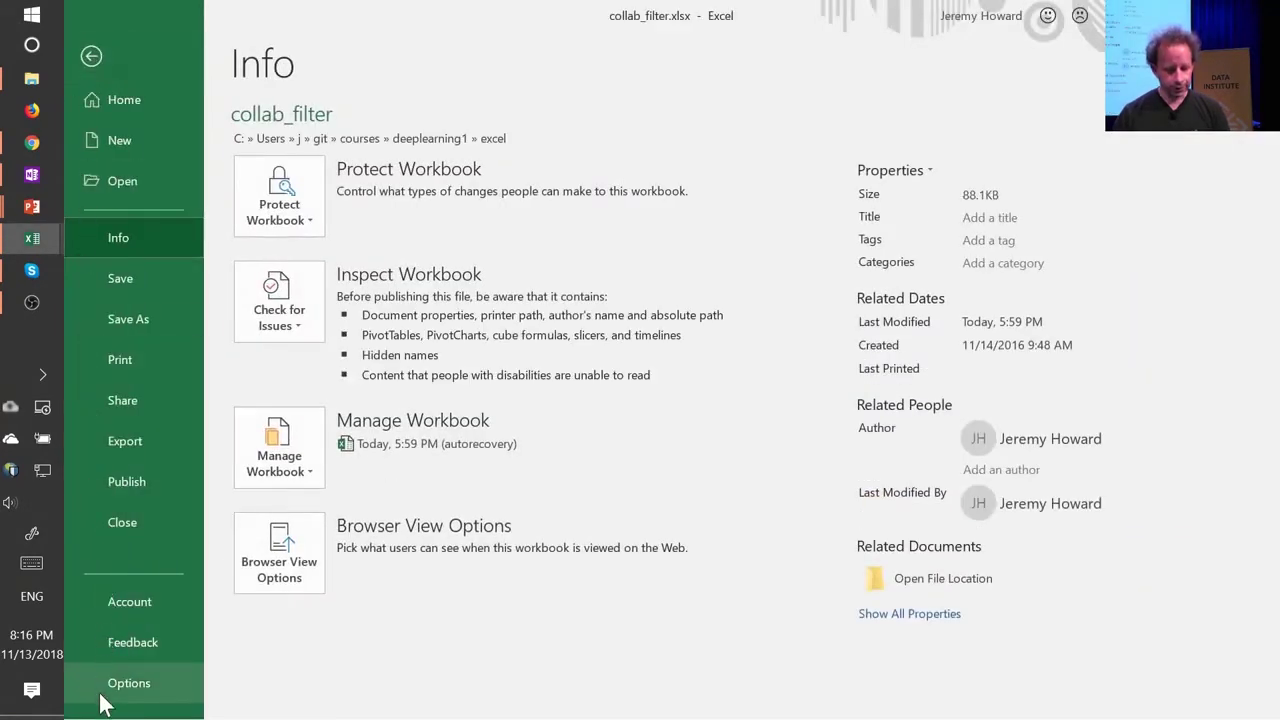
{"action": "left_click", "coordinate": [100, 688]}
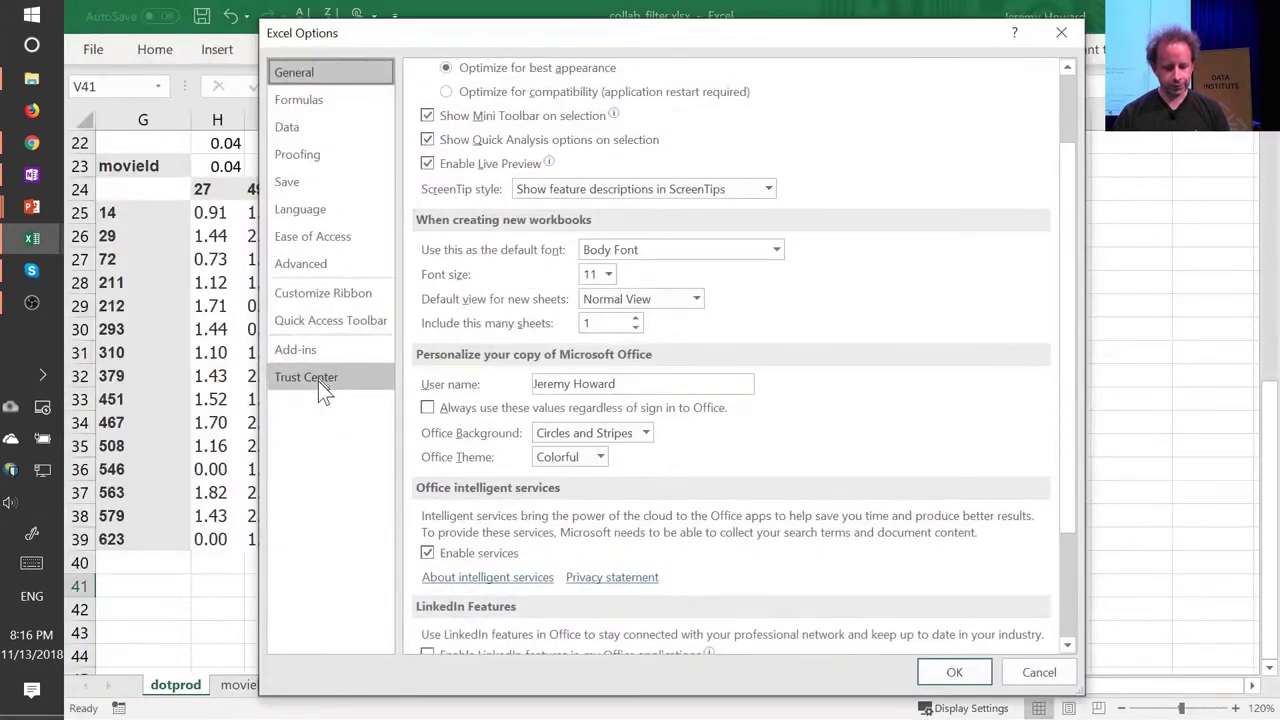
{"action": "left_click", "coordinate": [300, 354]}
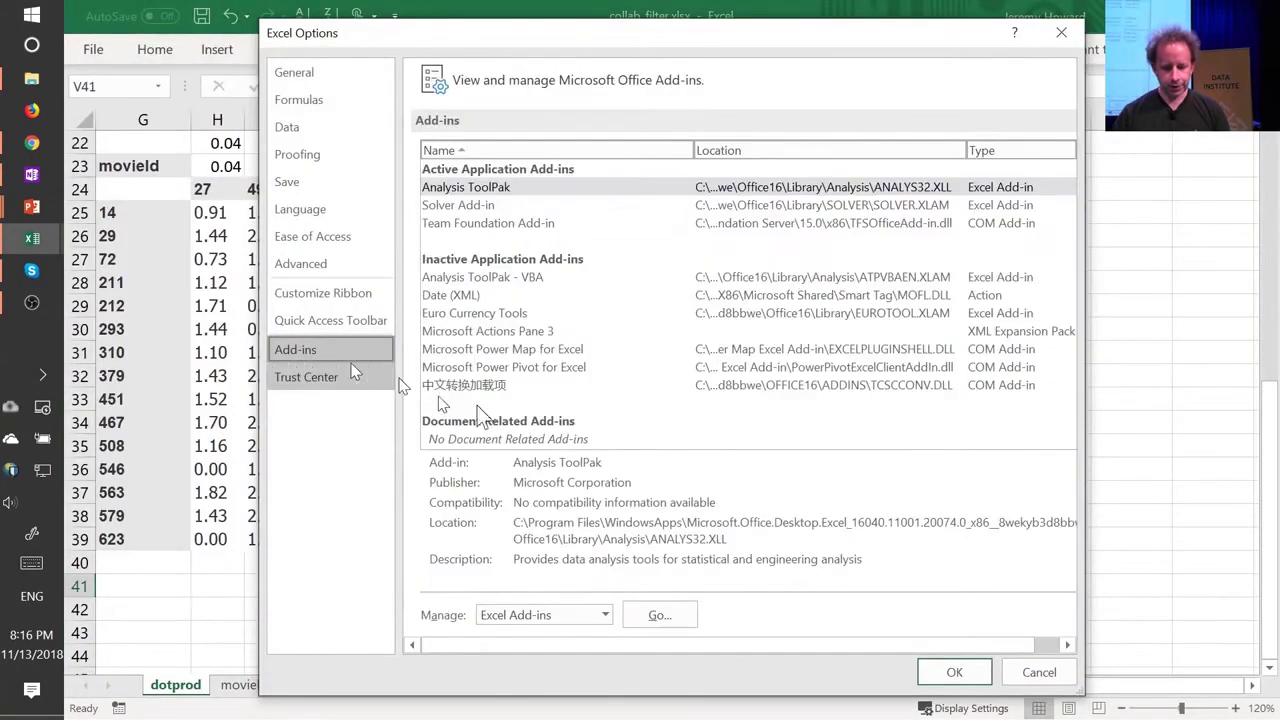
{"action": "left_click", "coordinate": [456, 204]}
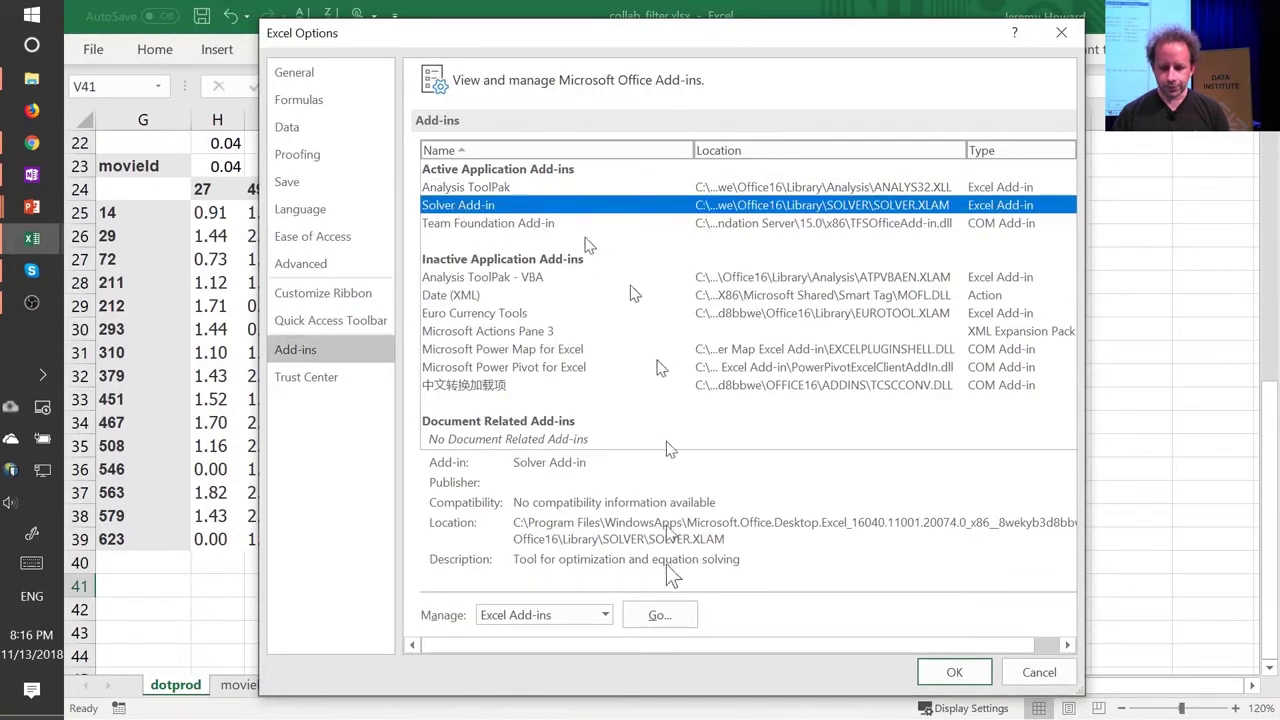
{"action": "left_click", "coordinate": [958, 672]}
Open Solver for the error cell V41 and move its parameters dialog clear of the error cell.
{"action": "left_click", "coordinate": [511, 52]}
{"action": "left_click", "coordinate": [694, 463]}
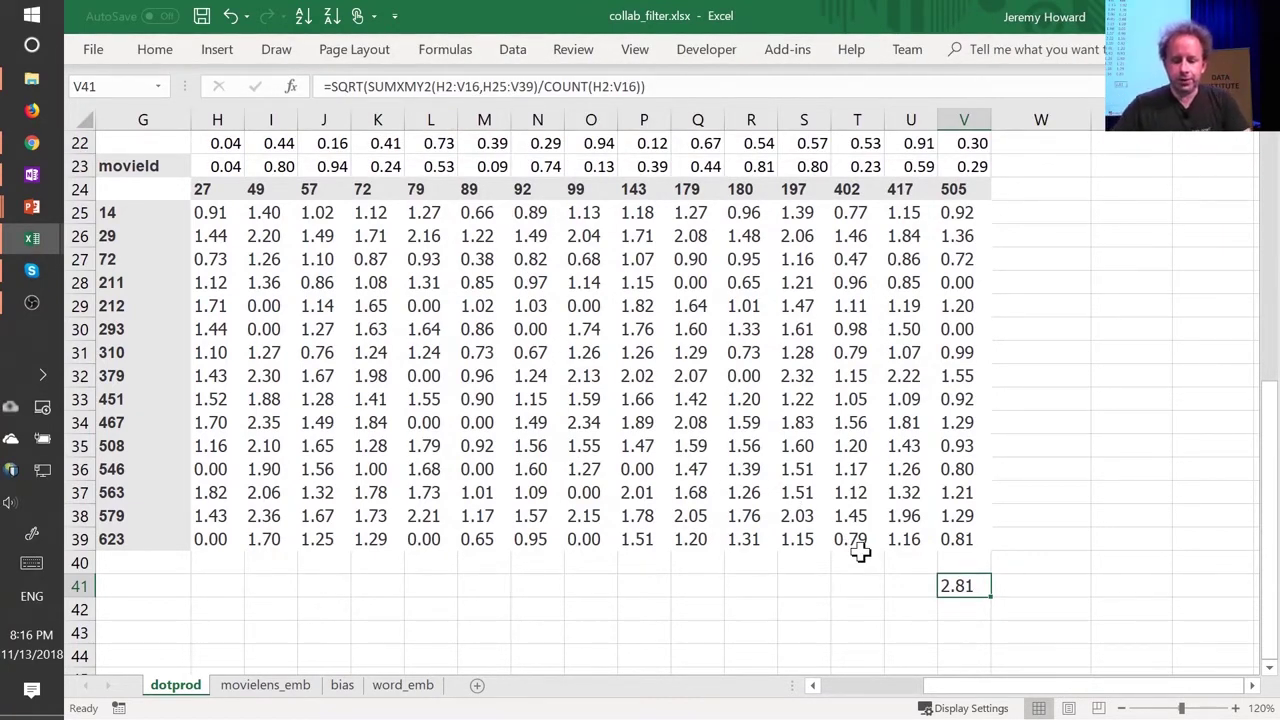
{"action": "left_click", "coordinate": [510, 52]}
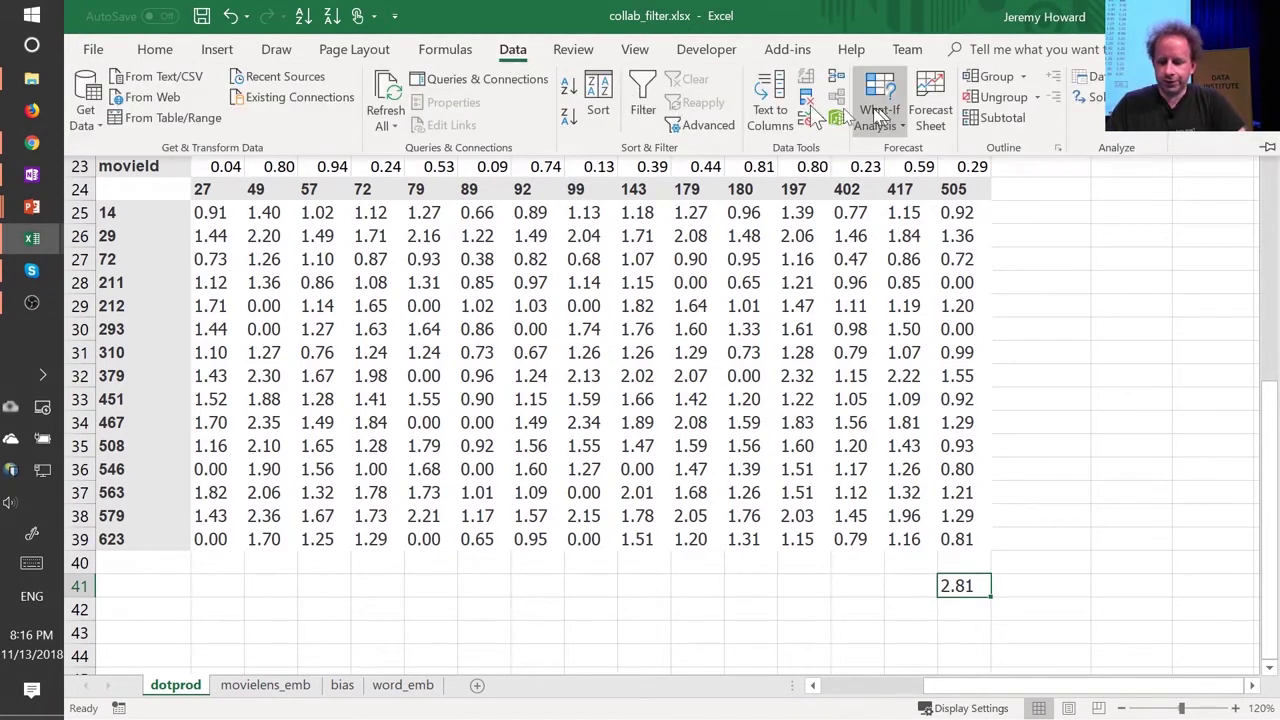
{"action": "left_click", "coordinate": [1098, 104]}
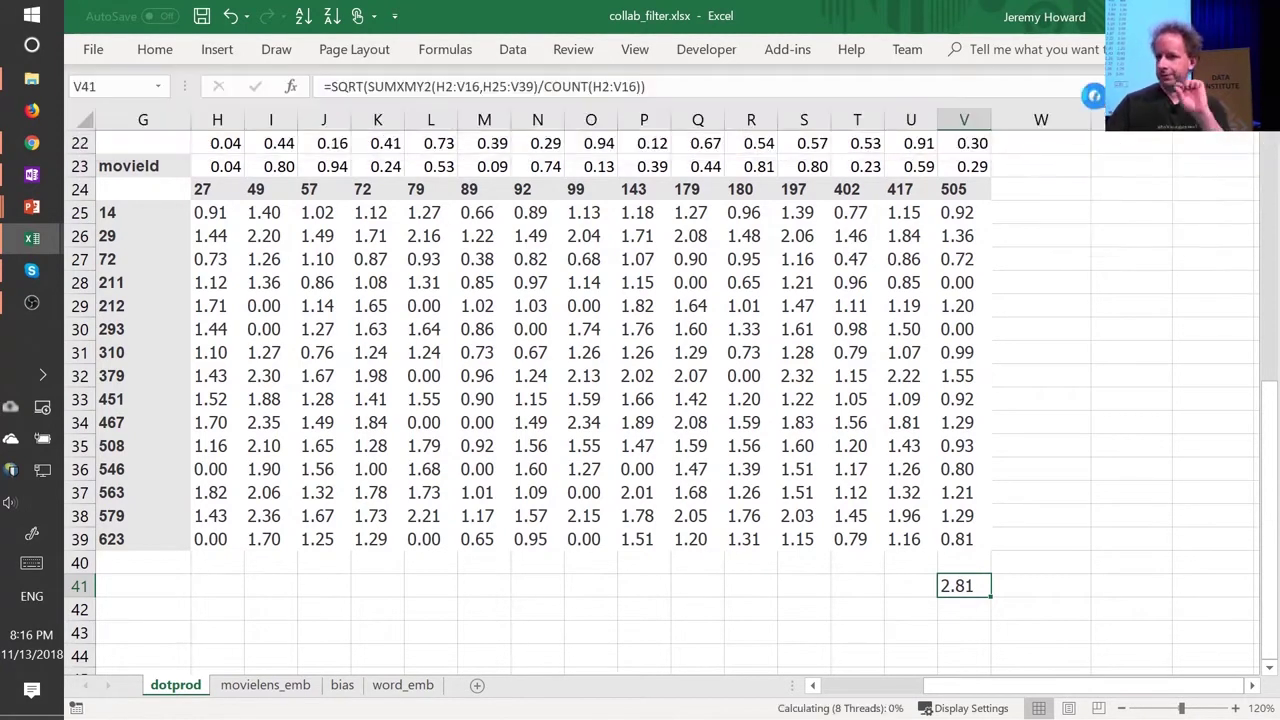
{"action": "left_click_drag", "start_coordinate": [1090, 188], "coordinate": [542, 60]}
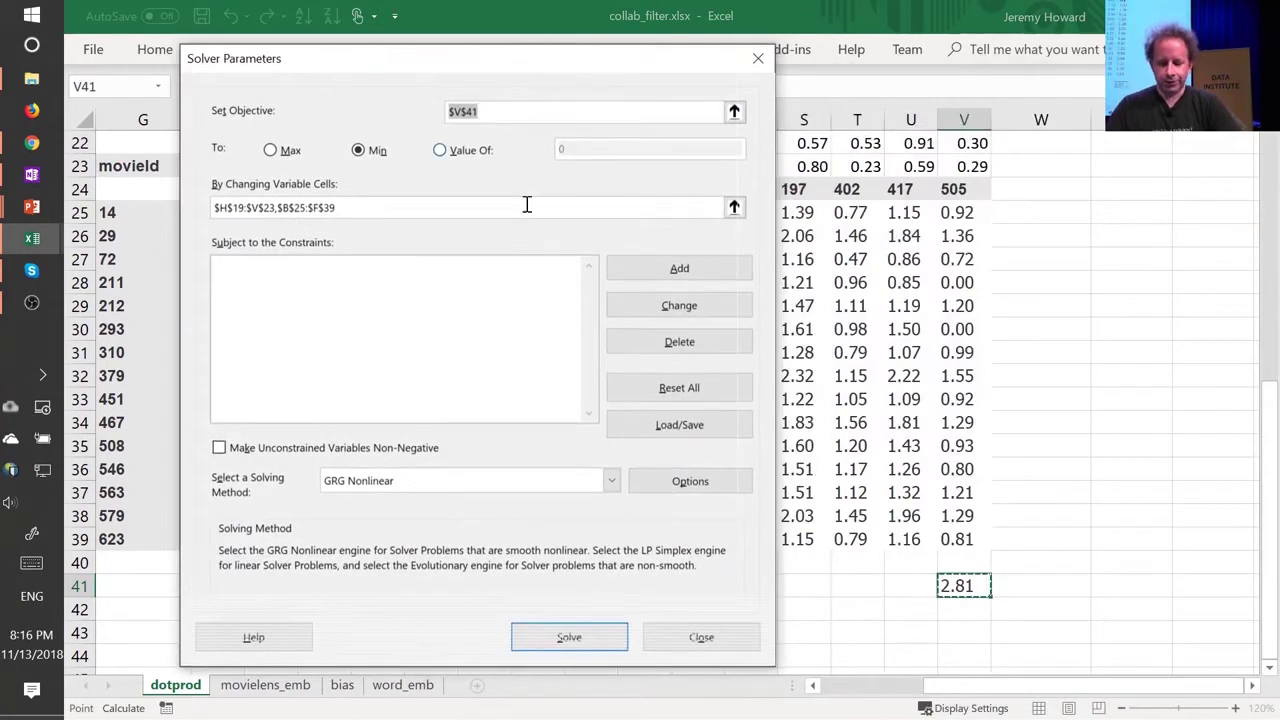
Review the Solver parameters and run it to minimize $V$41 by changing the weights in $H$19:$V$23 and $B$25:$F$39.
{"action": "left_click", "coordinate": [476, 114]}
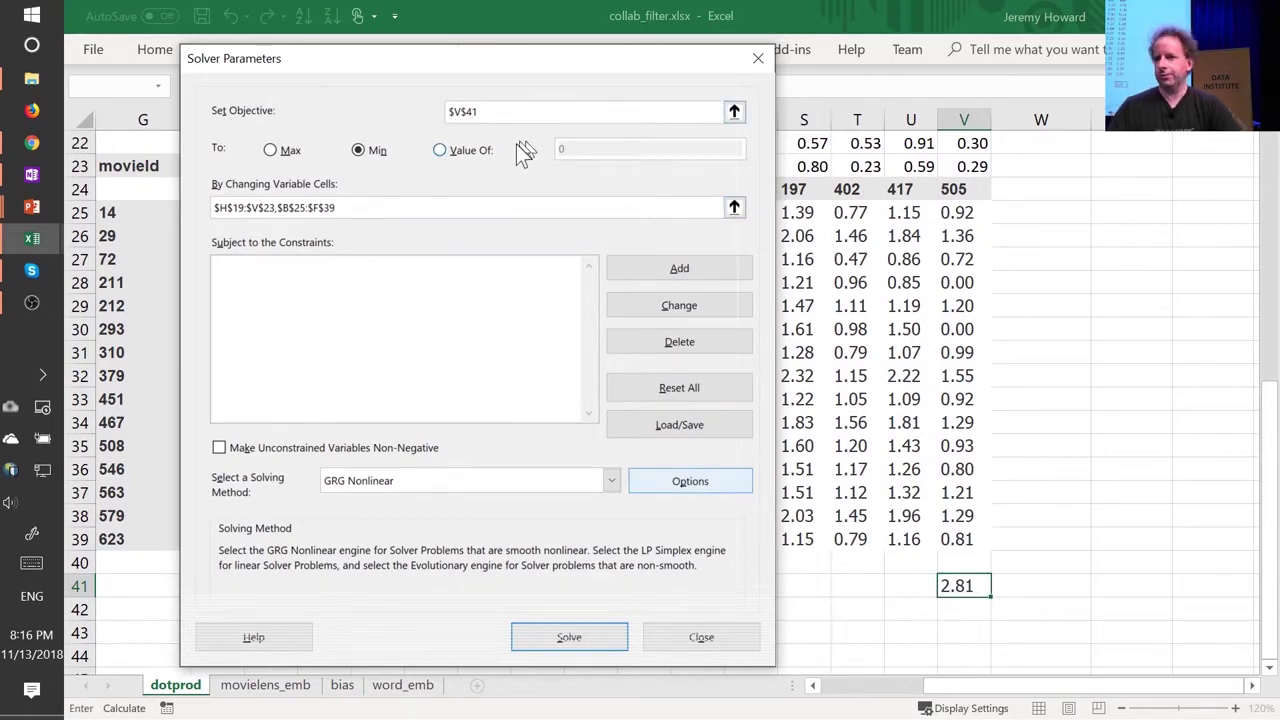
{"action": "left_click", "coordinate": [429, 210]}
{"action": "left_click_drag", "start_coordinate": [387, 60], "coordinate": [804, 294]}
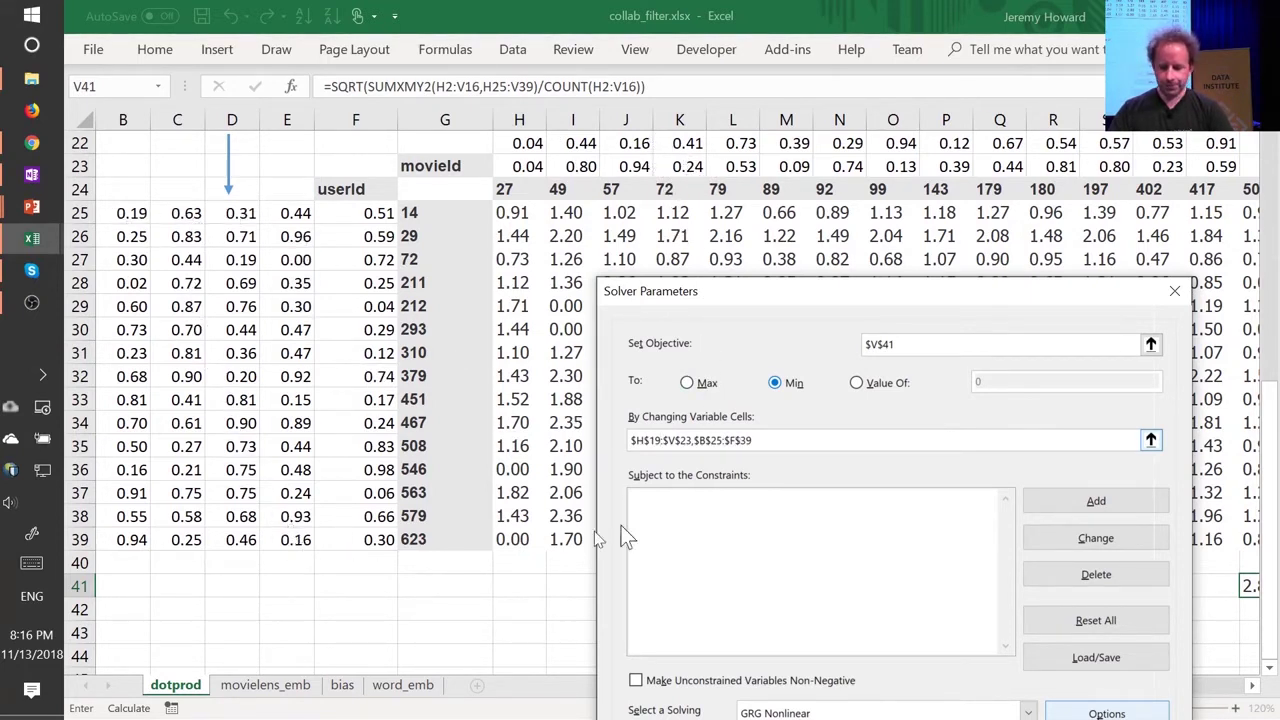
{"action": "left_click_drag", "start_coordinate": [807, 305], "coordinate": [696, 87]}
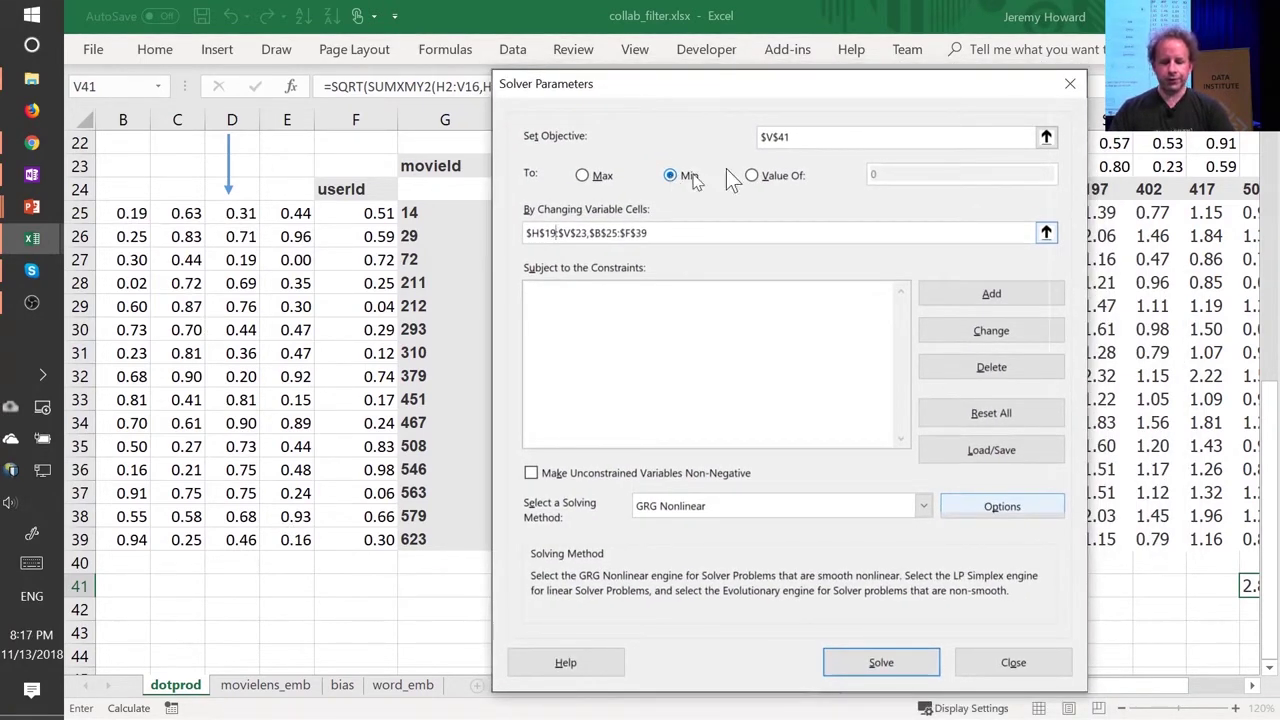
{"action": "left_click", "coordinate": [834, 137]}
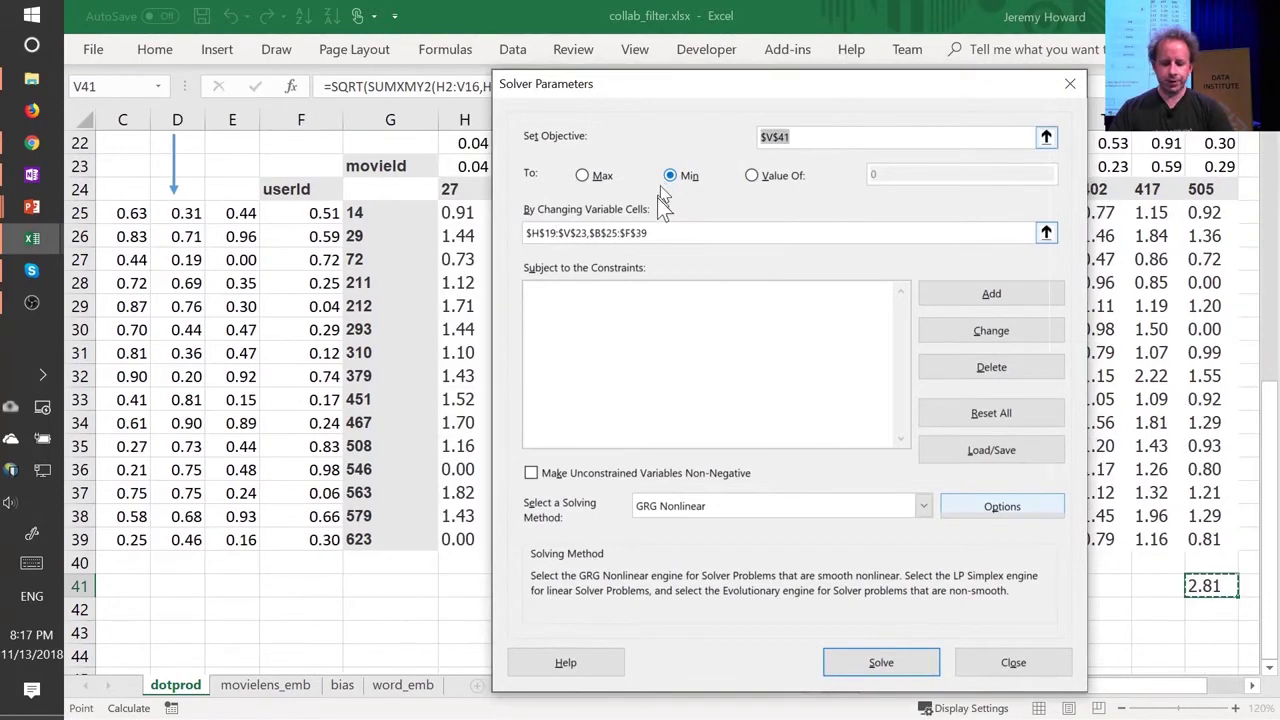
{"action": "left_click", "coordinate": [877, 672]}
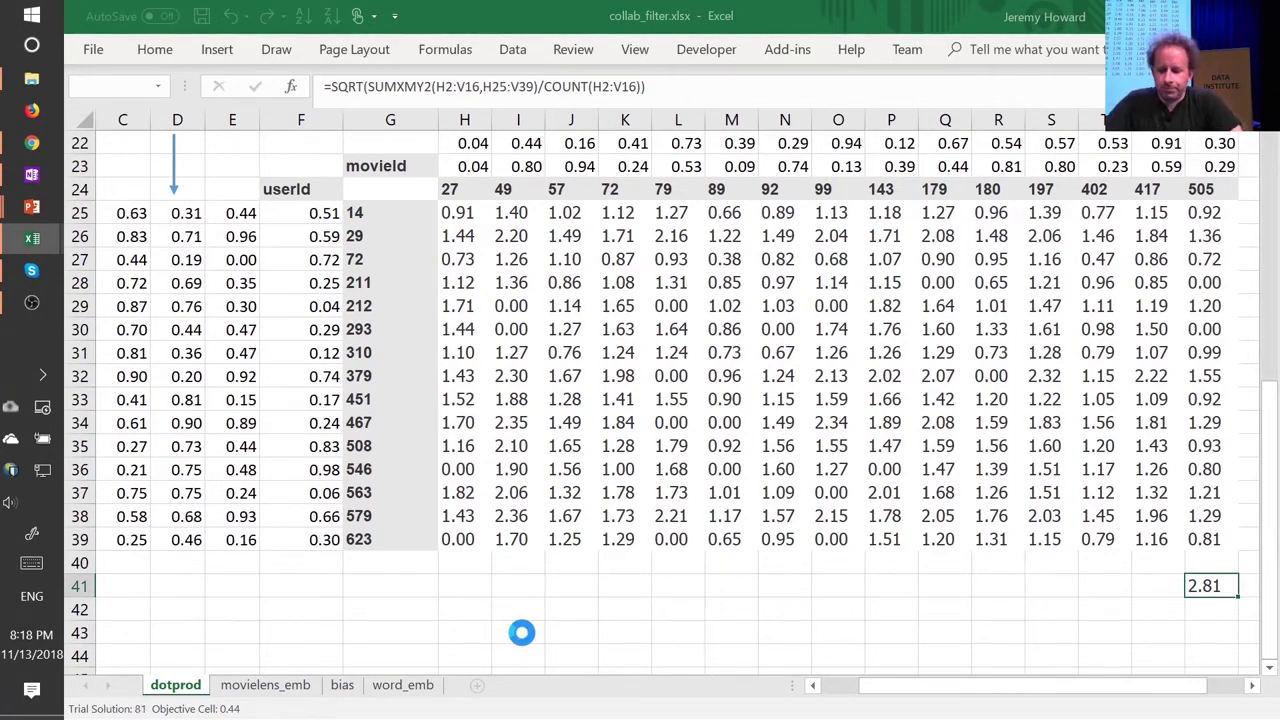
Switch to the lesson4-collab notebook in Chrome and highlight get_collab_learner in the cell that creates and trains the model.
{"action": "key", "text": "alt+Tab"}
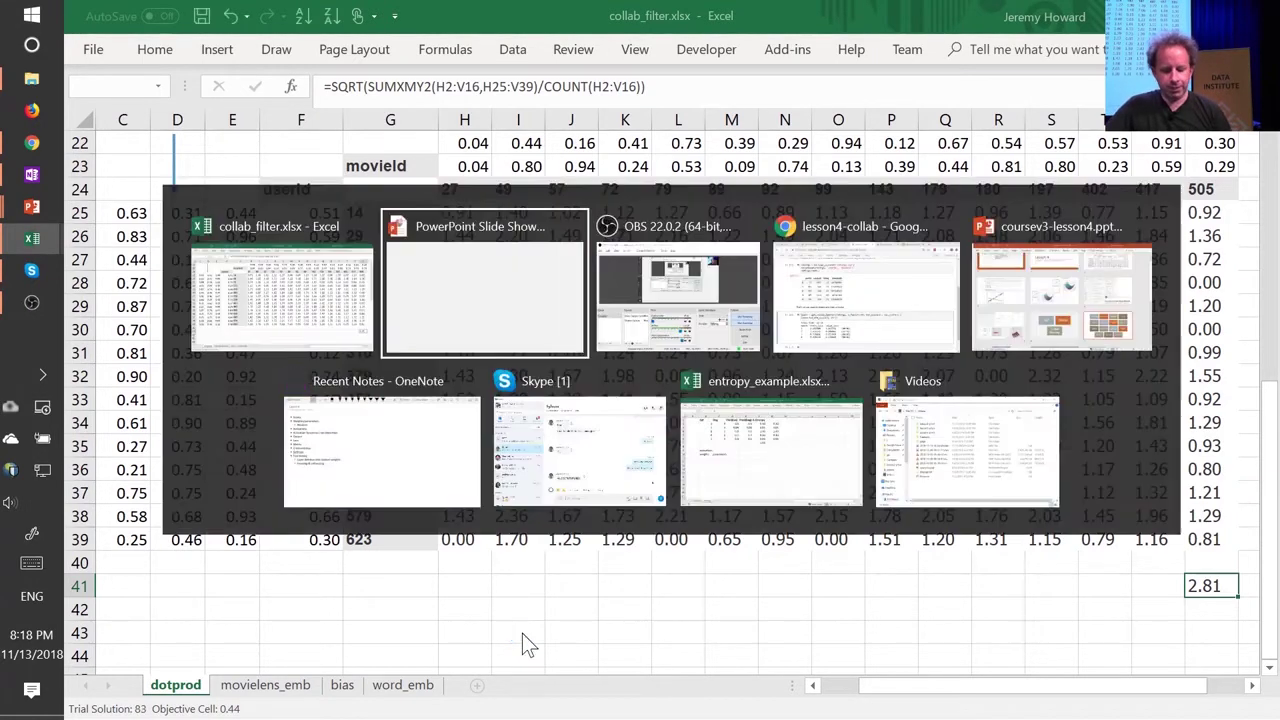
{"action": "key", "text": "Tab"}
{"action": "key", "text": "Tab"}
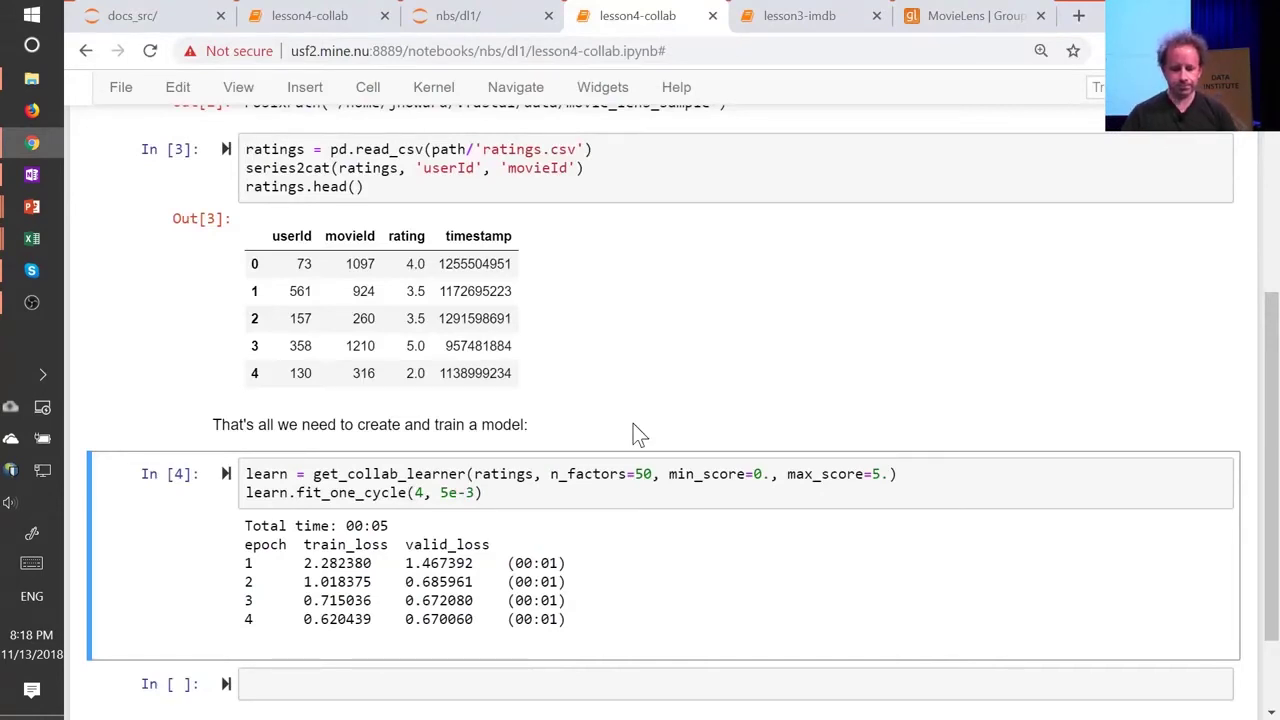
{"action": "double_click", "coordinate": [403, 476]}
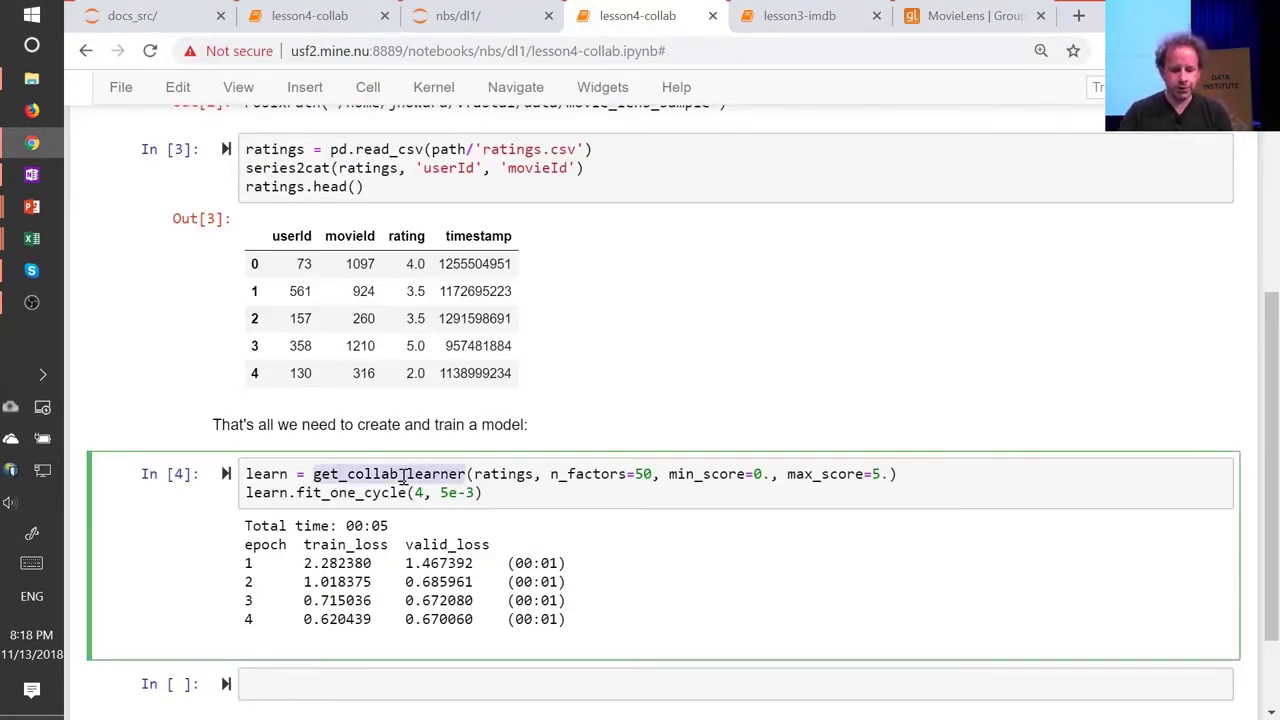
{"action": "left_click", "coordinate": [356, 476]}
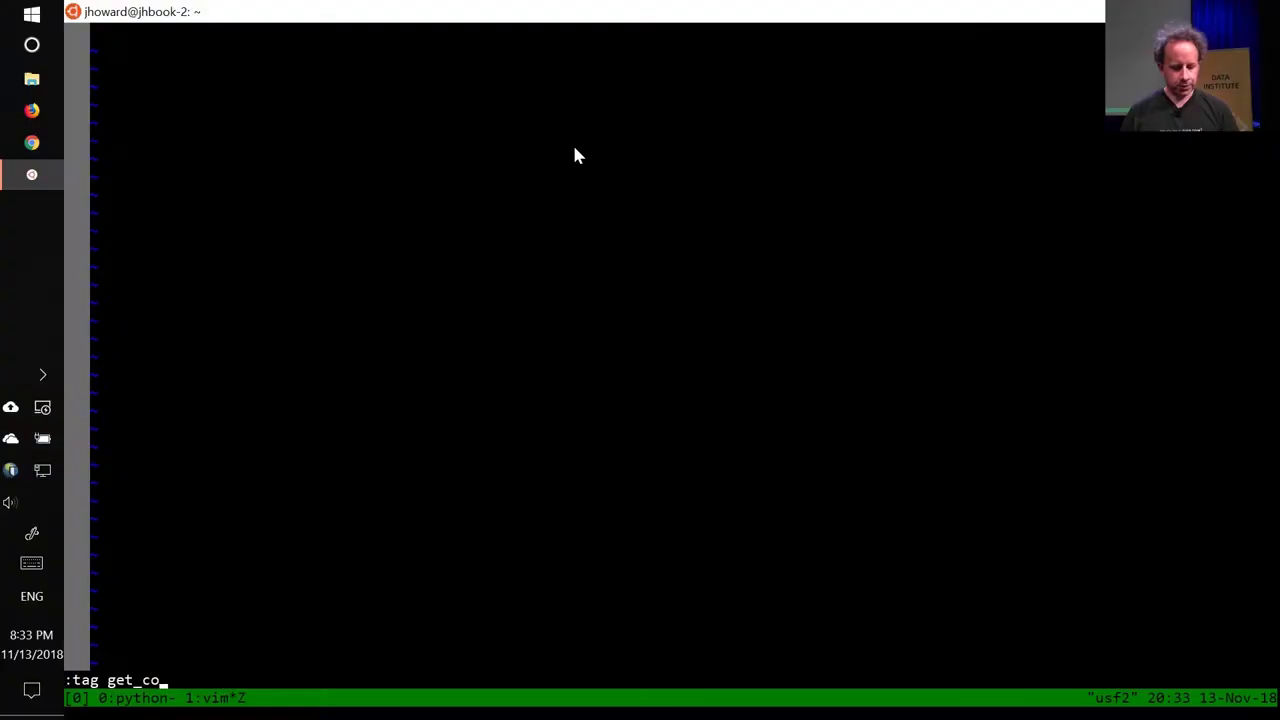
Clear the unfinished ":tag get_co" command from vim's command line.
{"action": "key", "text": "BackSpace"}
{"action": "key", "text": "BackSpace"}
{"action": "key", "text": "BackSpace"}
{"action": "key", "text": "BackSpace"}
{"action": "key", "text": "BackSpace"}
{"action": "key", "text": "BackSpace"}
{"action": "key", "text": "BackSpace"}
{"action": "key", "text": "BackSpace"}
{"action": "key", "text": "BackSpace"}
{"action": "key", "text": "BackSpace"}
{"action": "key", "text": "BackSpace"}
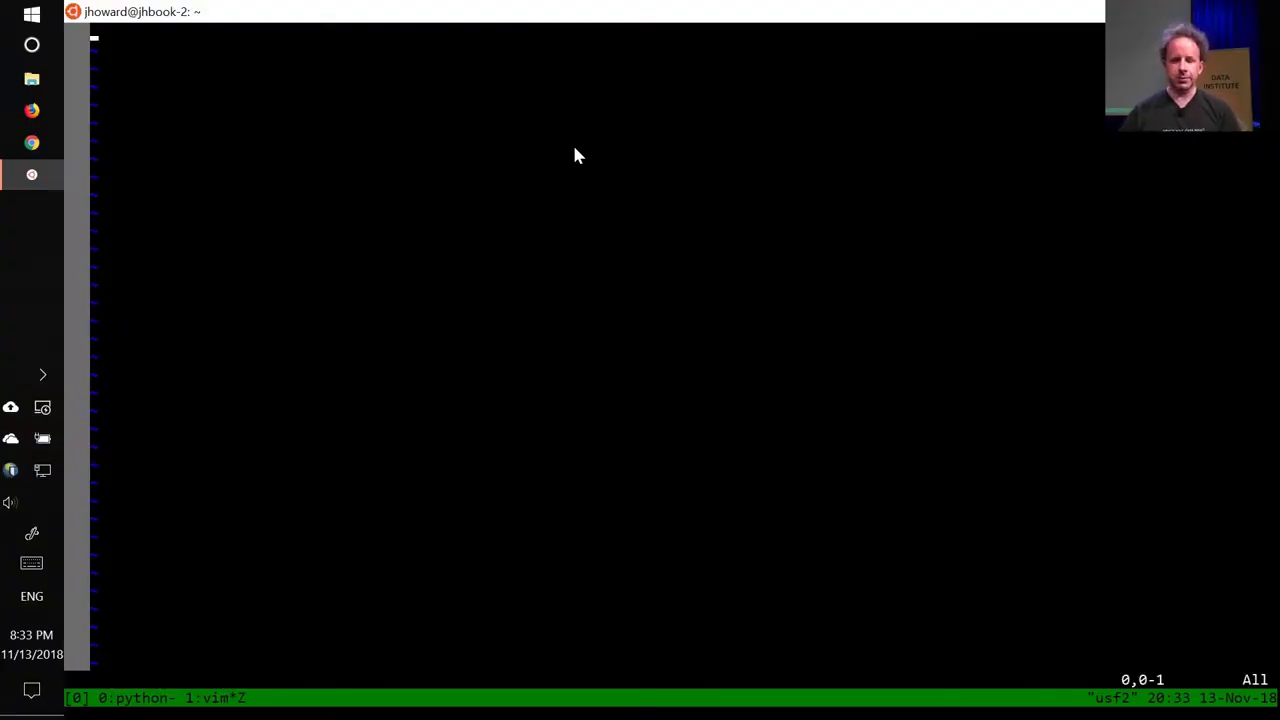
Jump to the get_collab_learner tag in vim and open fastai/collab.py for editing despite the existing swap file.
{"action": "type", "text": ":tag"}
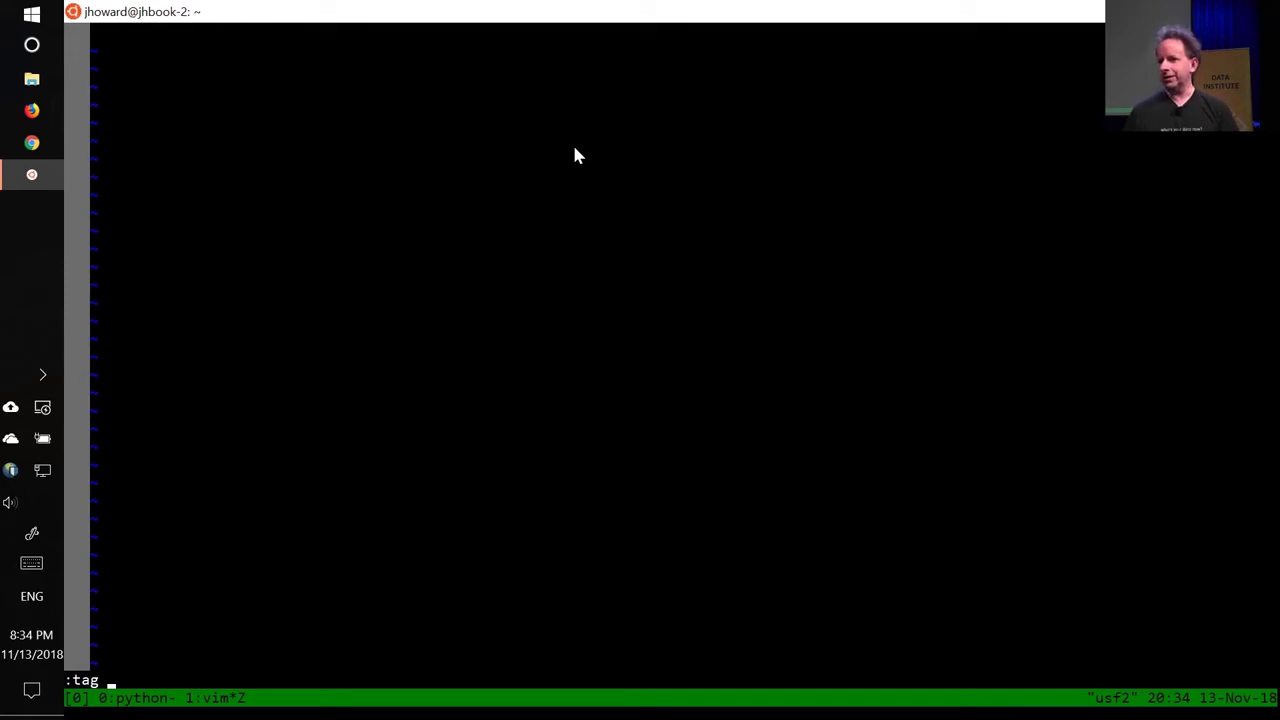
{"action": "type", "text": "get"}
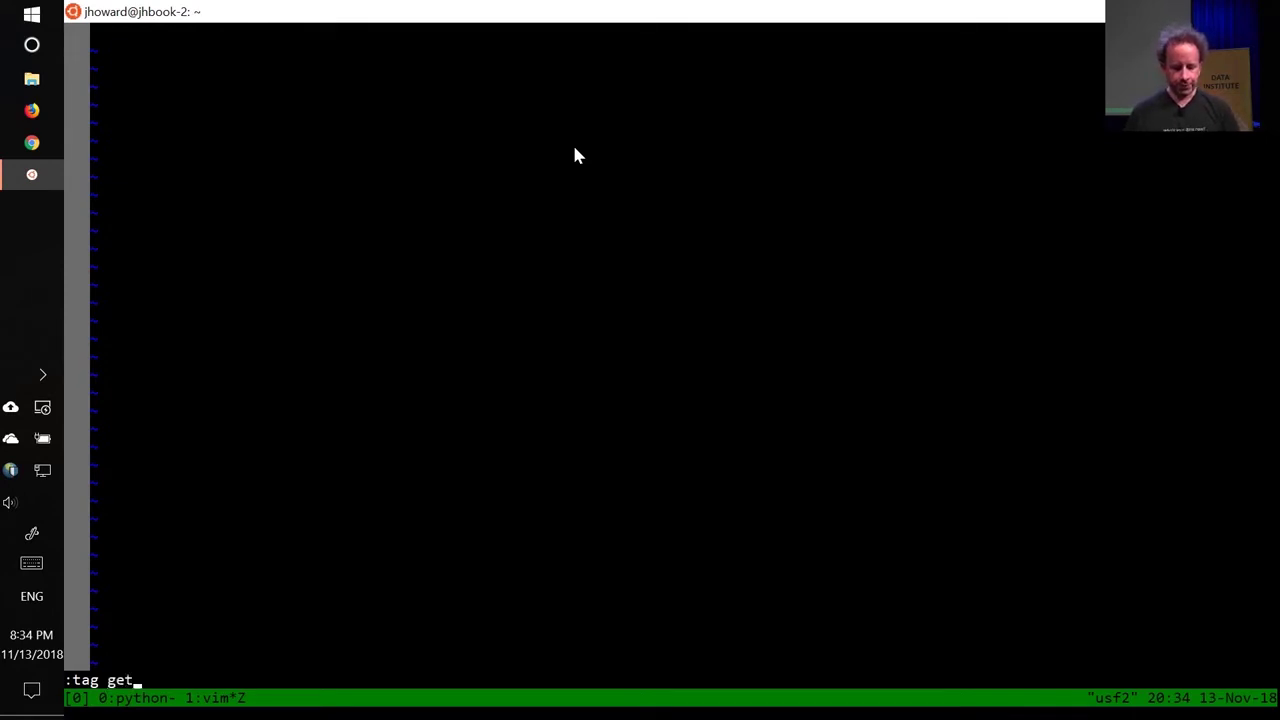
{"action": "type", "text": "_c"}
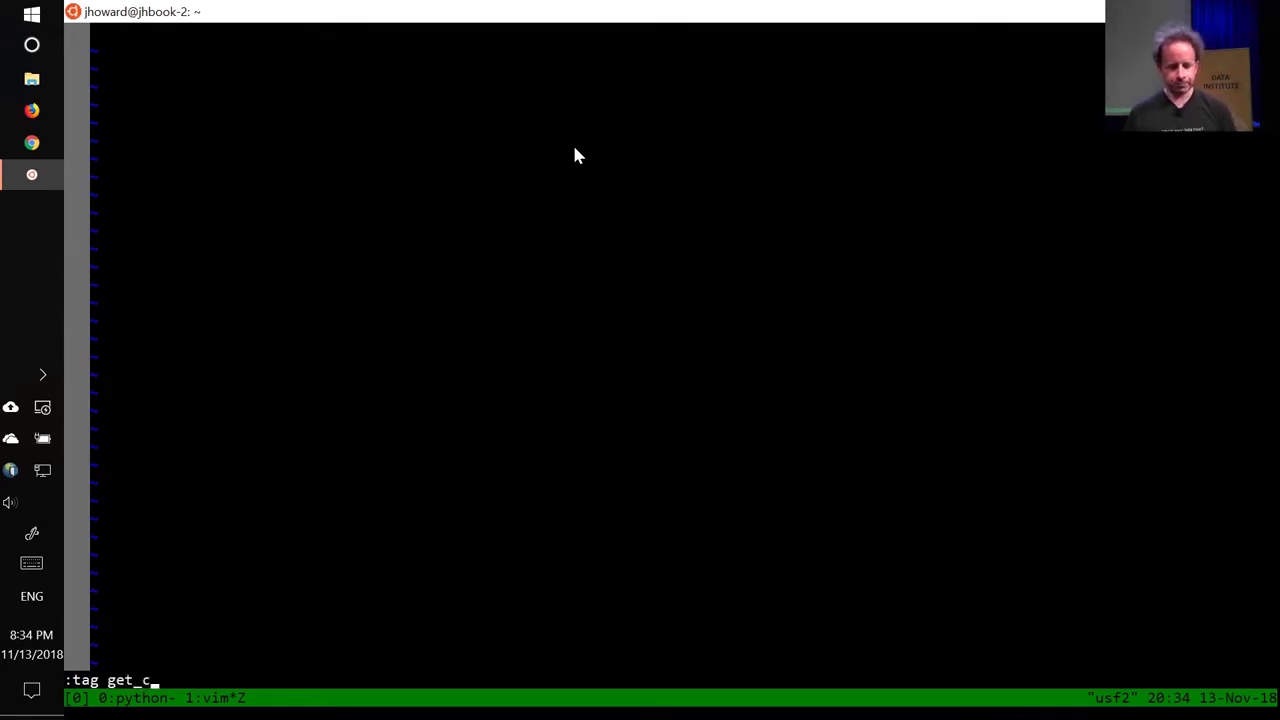
{"action": "type", "text": "o"}
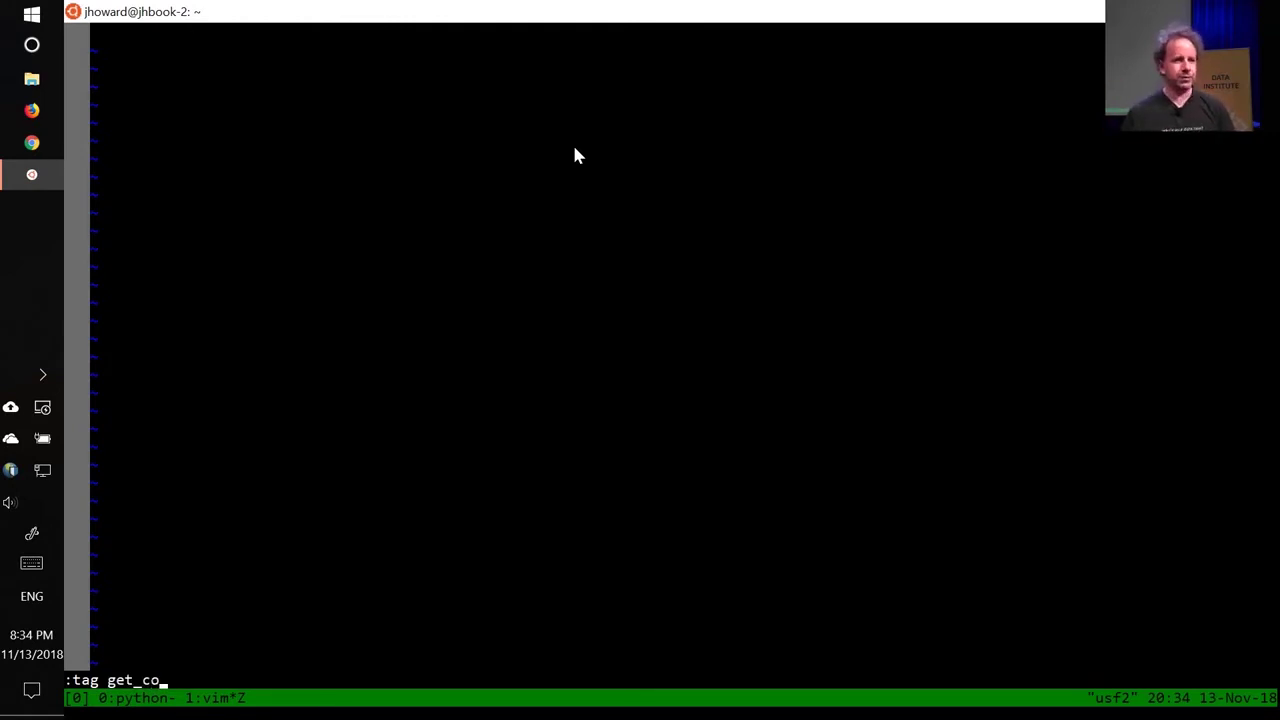
{"action": "key", "text": "Tab"}
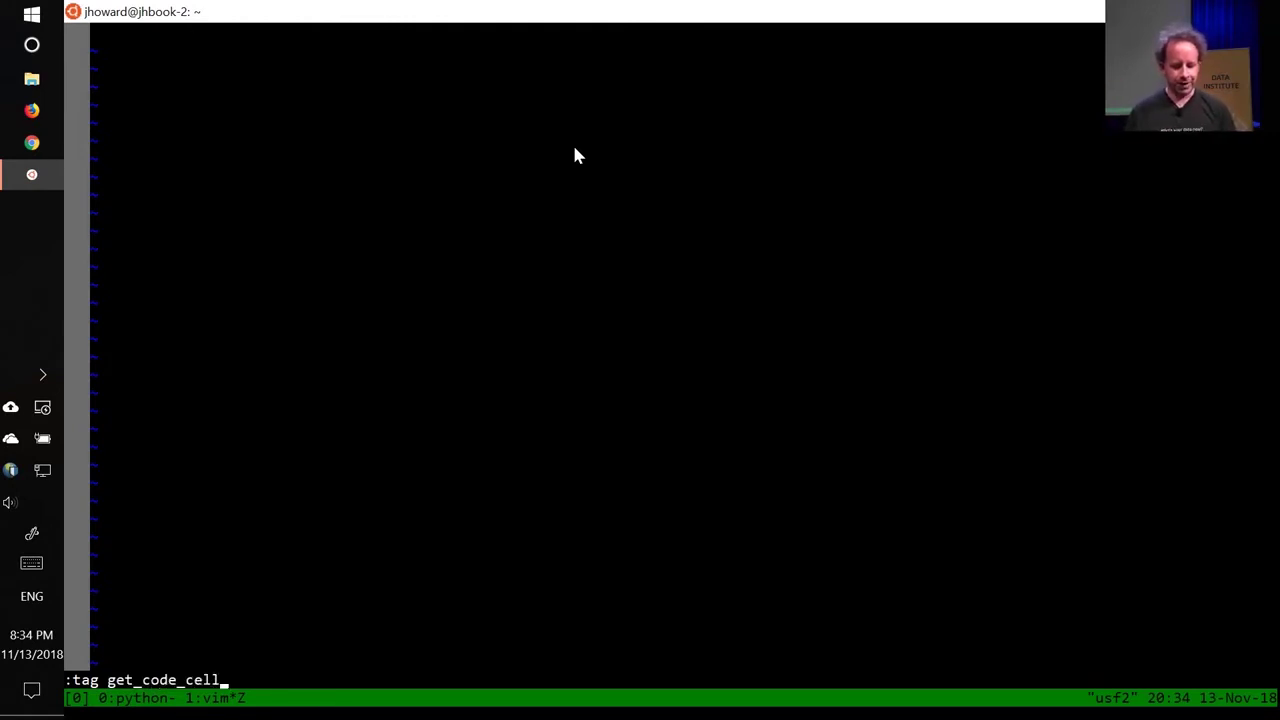
{"action": "key", "text": "Tab"}
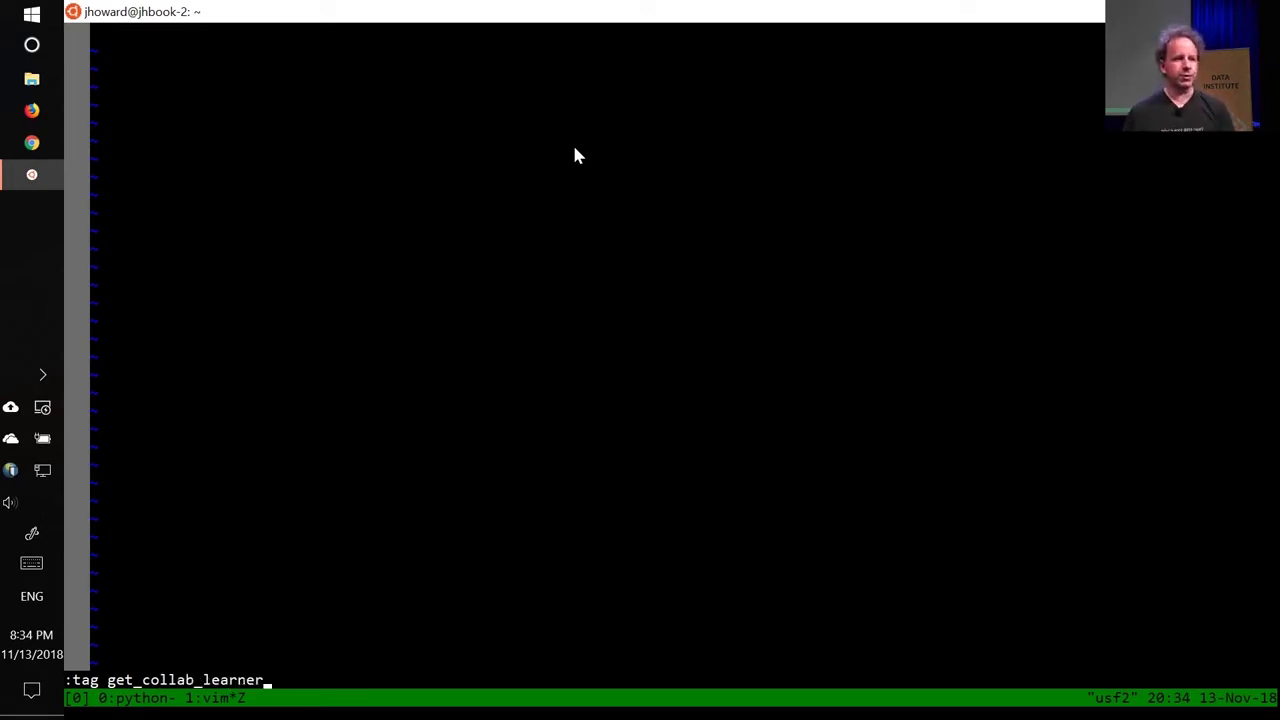
{"action": "key", "text": "Return"}
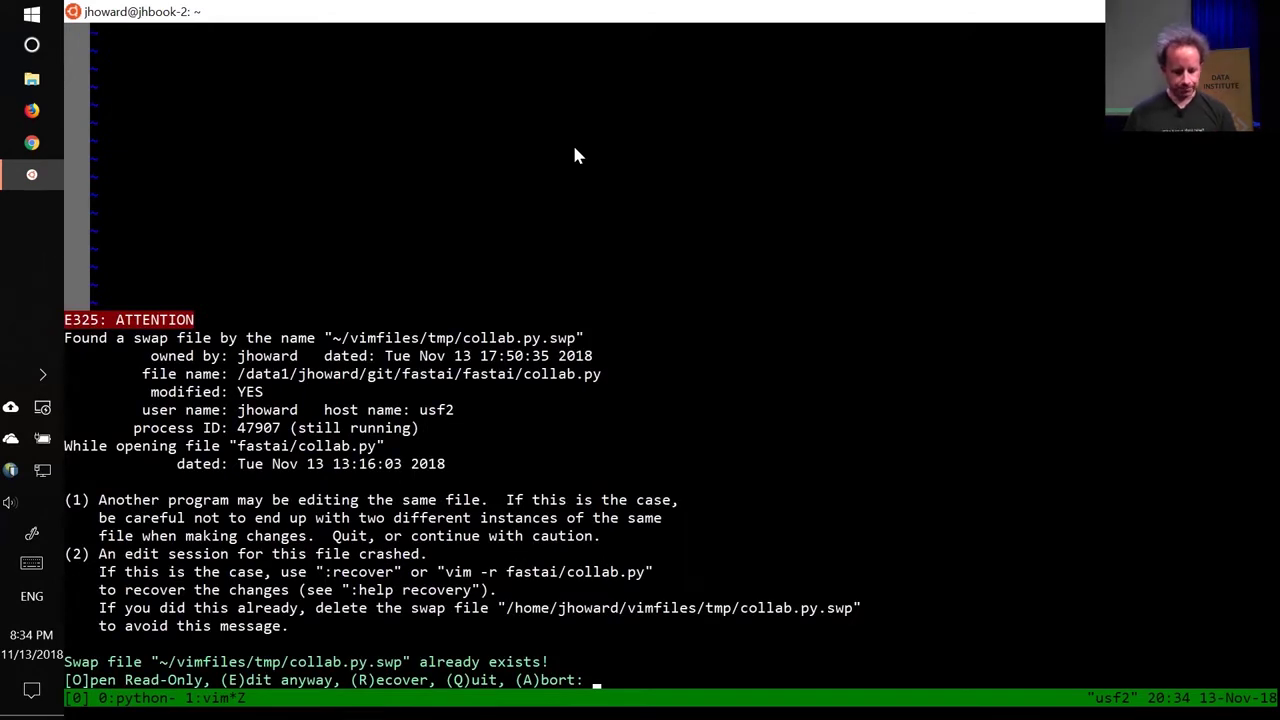
{"action": "key", "text": "e"}
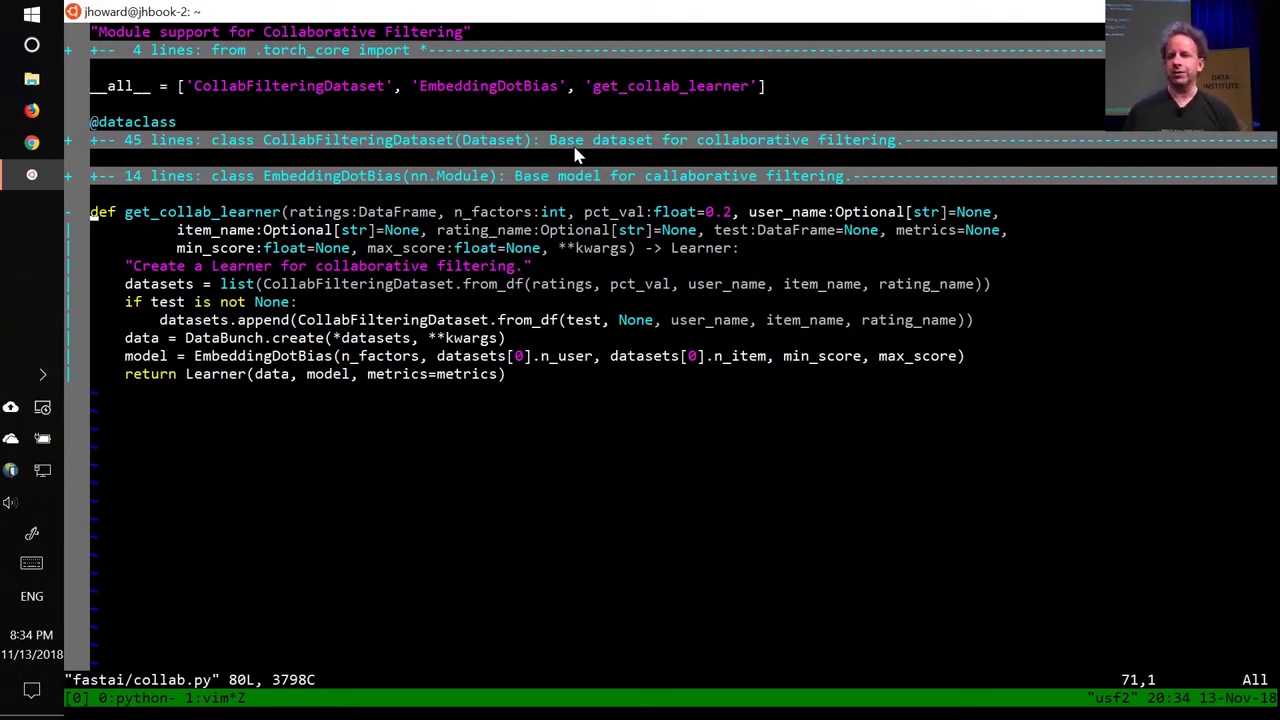
Jump from EmbeddingDotBias in get_collab_learner's model line to its class definition, choosing tag match 1.
{"action": "key", "text": "j"}
{"action": "key", "text": "j"}
{"action": "key", "text": "j"}
{"action": "key", "text": "j"}
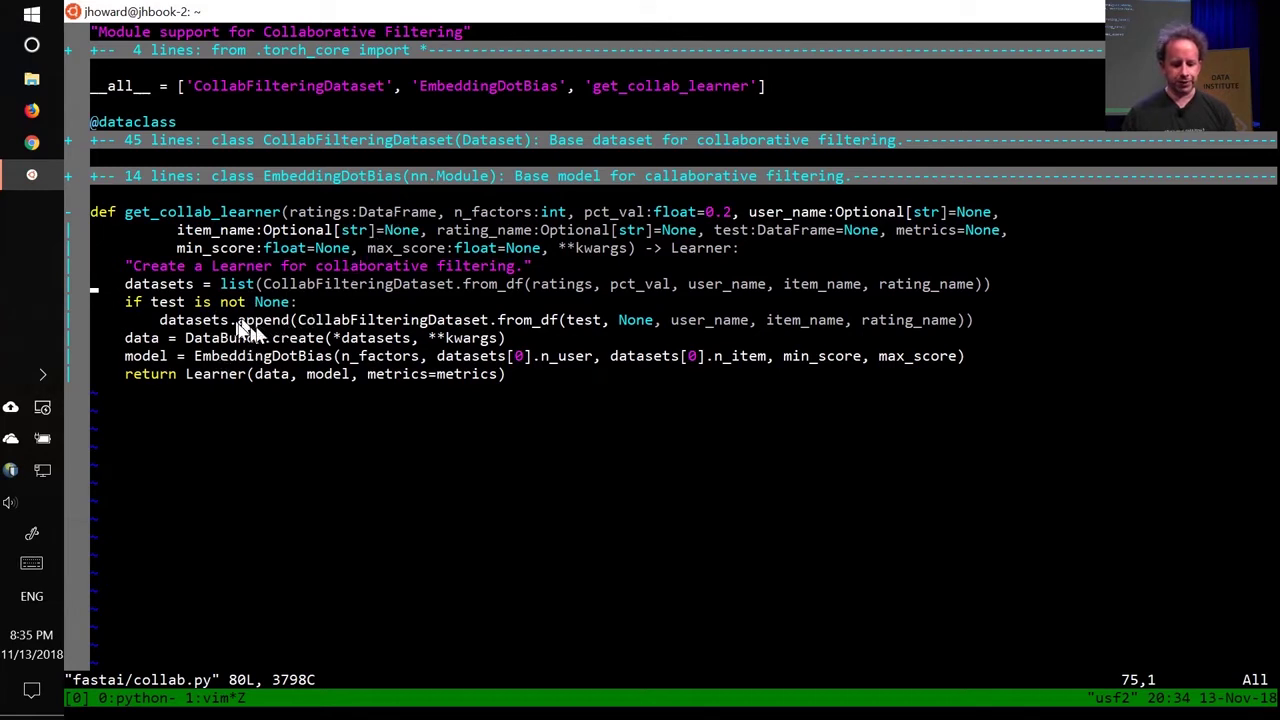
{"action": "left_click", "coordinate": [222, 360]}
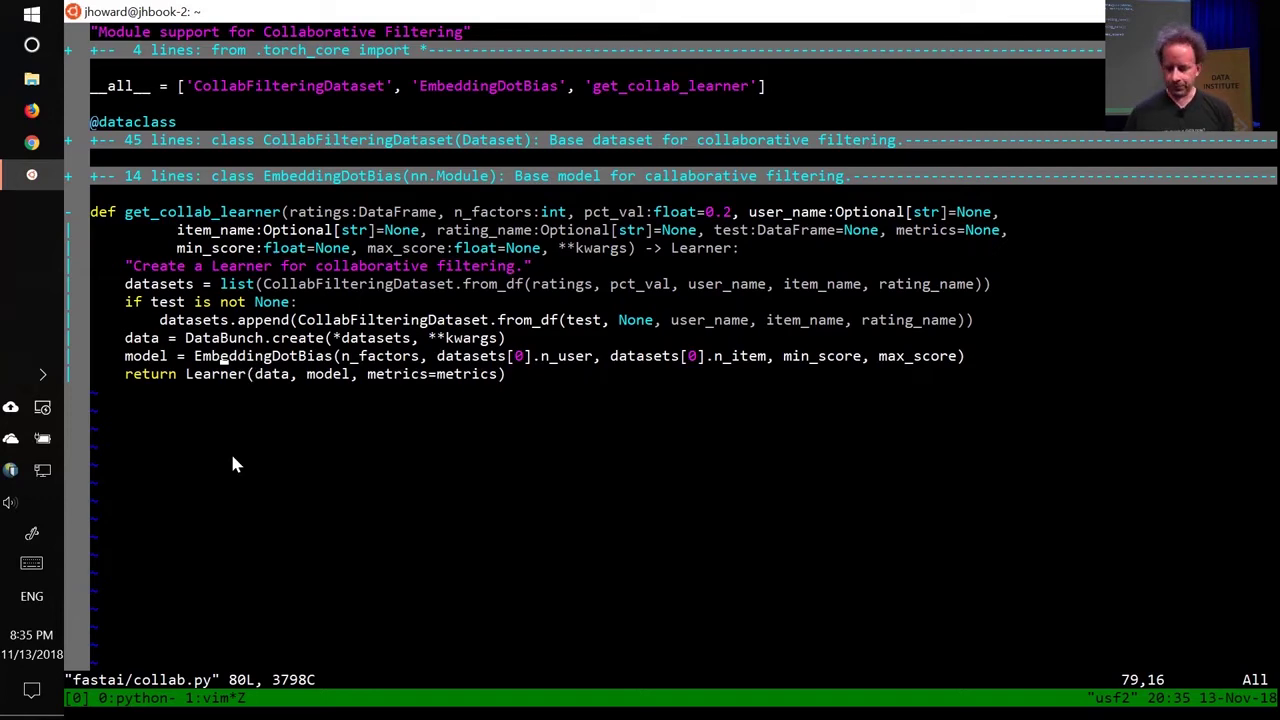
{"action": "key", "text": "g"}
{"action": "key", "text": "bracketright"}
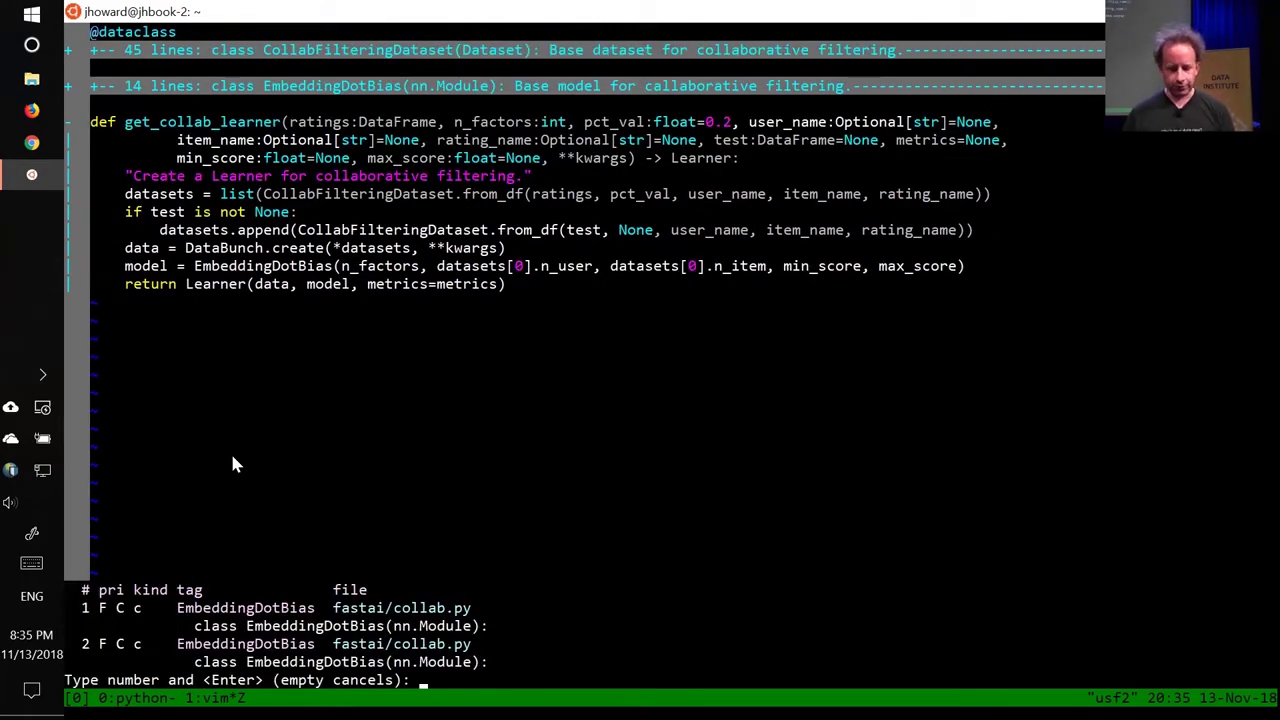
{"action": "type", "text": "1"}
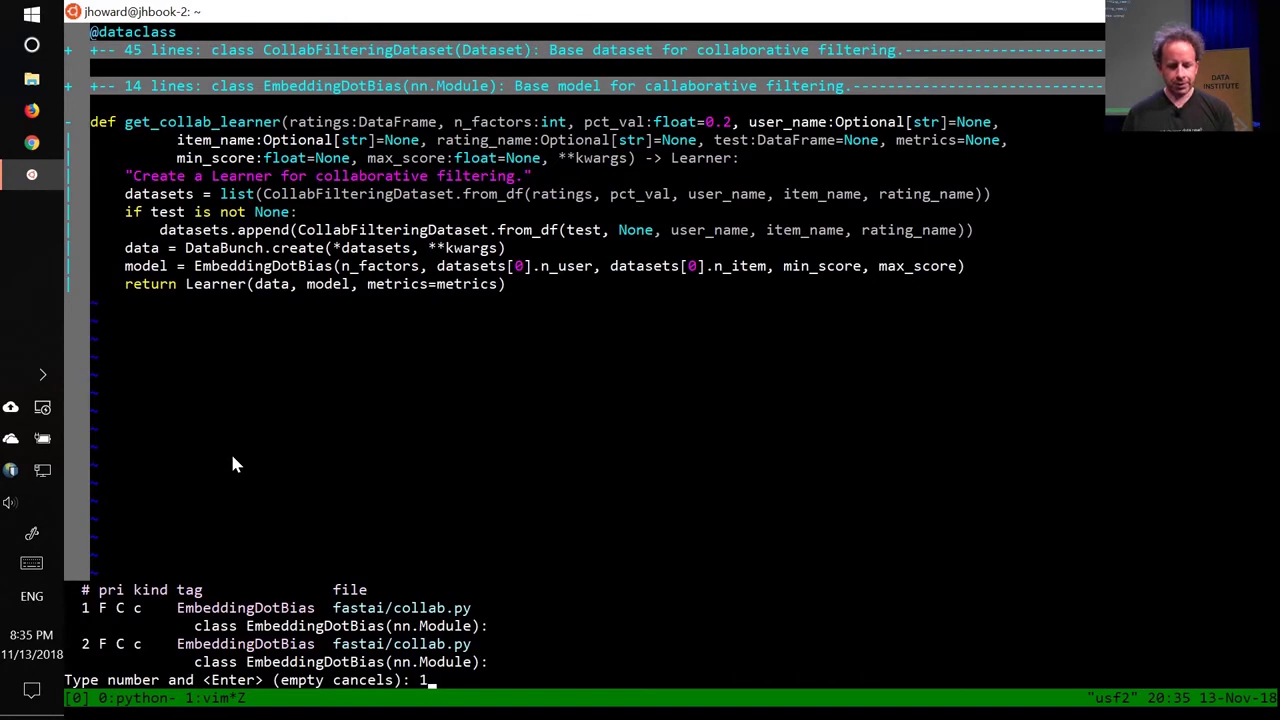
{"action": "key", "text": "Return"}
{"action": "key", "text": "j"}
{"action": "key", "text": "k"}
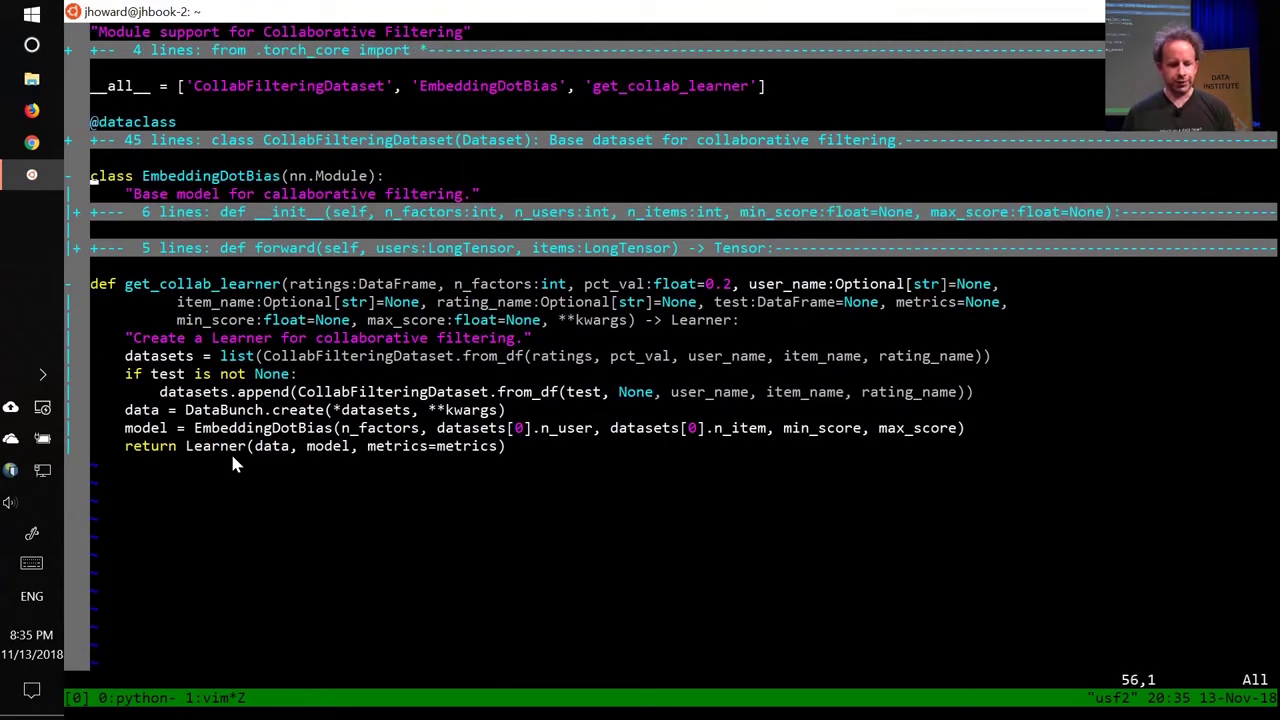
Unfold the __init__ and forward methods of the EmbeddingDotBias class.
{"action": "key", "text": "j"}
{"action": "key", "text": "j"}
{"action": "key", "text": "z"}
{"action": "key", "text": "o"}
{"action": "key", "text": "j"}
{"action": "key", "text": "j"}
{"action": "key", "text": "j"}
{"action": "key", "text": "j"}
{"action": "key", "text": "j"}
{"action": "key", "text": "j"}
{"action": "key", "text": "j"}
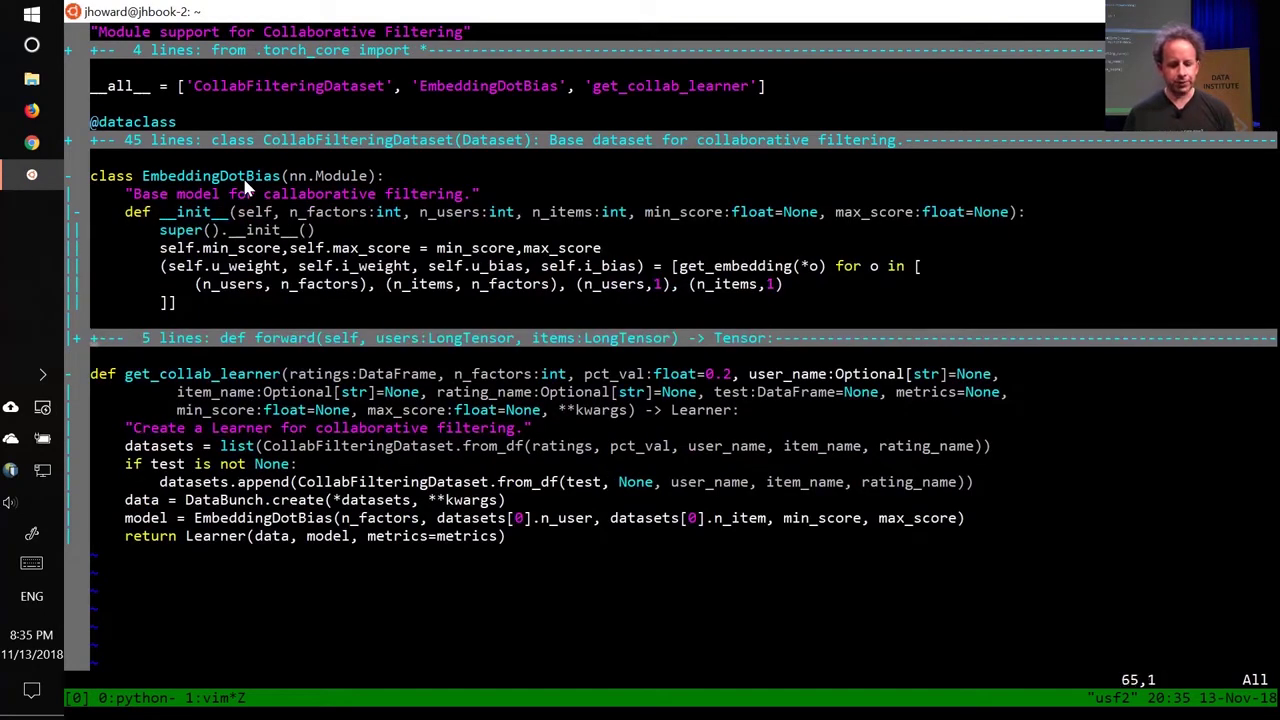
{"action": "key", "text": "z"}
{"action": "key", "text": "o"}
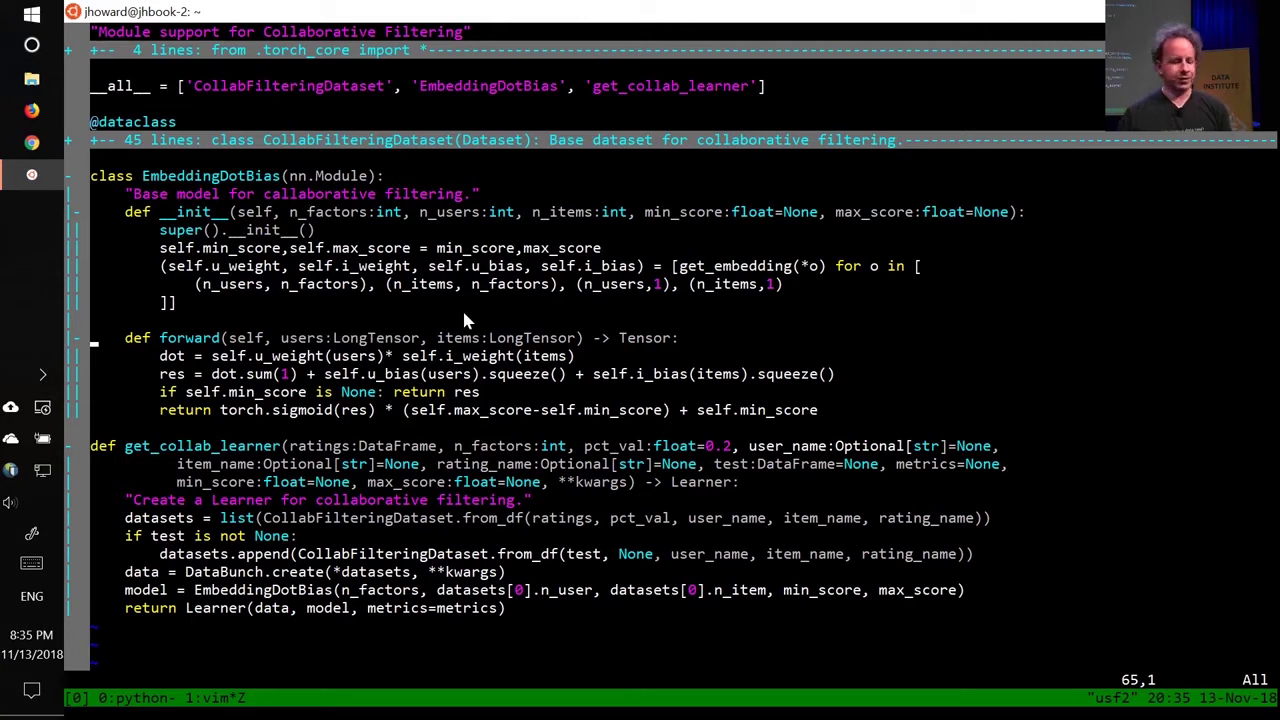
Highlight the nn.Module base class in the EmbeddingDotBias class definition with a visual block selection.
{"action": "left_click", "coordinate": [294, 180]}
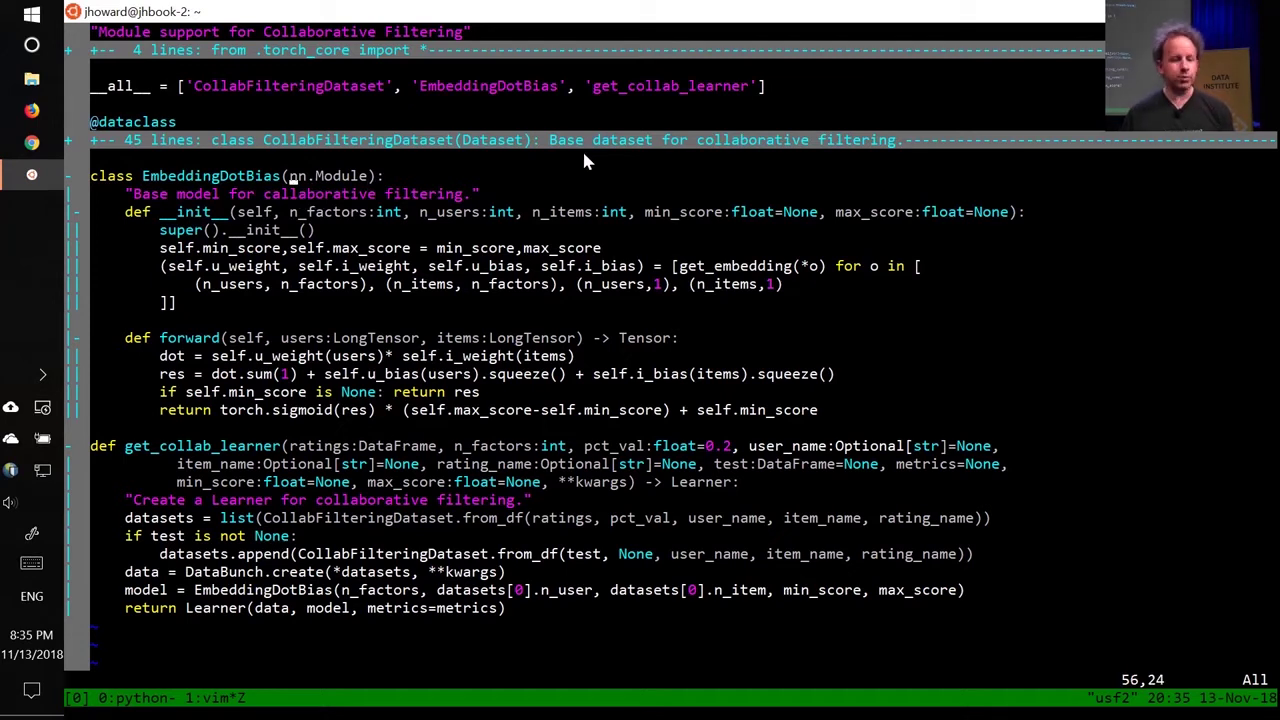
{"action": "key", "text": "ctrl+v"}
{"action": "key", "text": "l"}
{"action": "key", "text": "l"}
{"action": "key", "text": "l"}
{"action": "key", "text": "l"}
{"action": "key", "text": "l"}
{"action": "key", "text": "l"}
{"action": "key", "text": "l"}
{"action": "key", "text": "l"}
{"action": "key", "text": "l"}
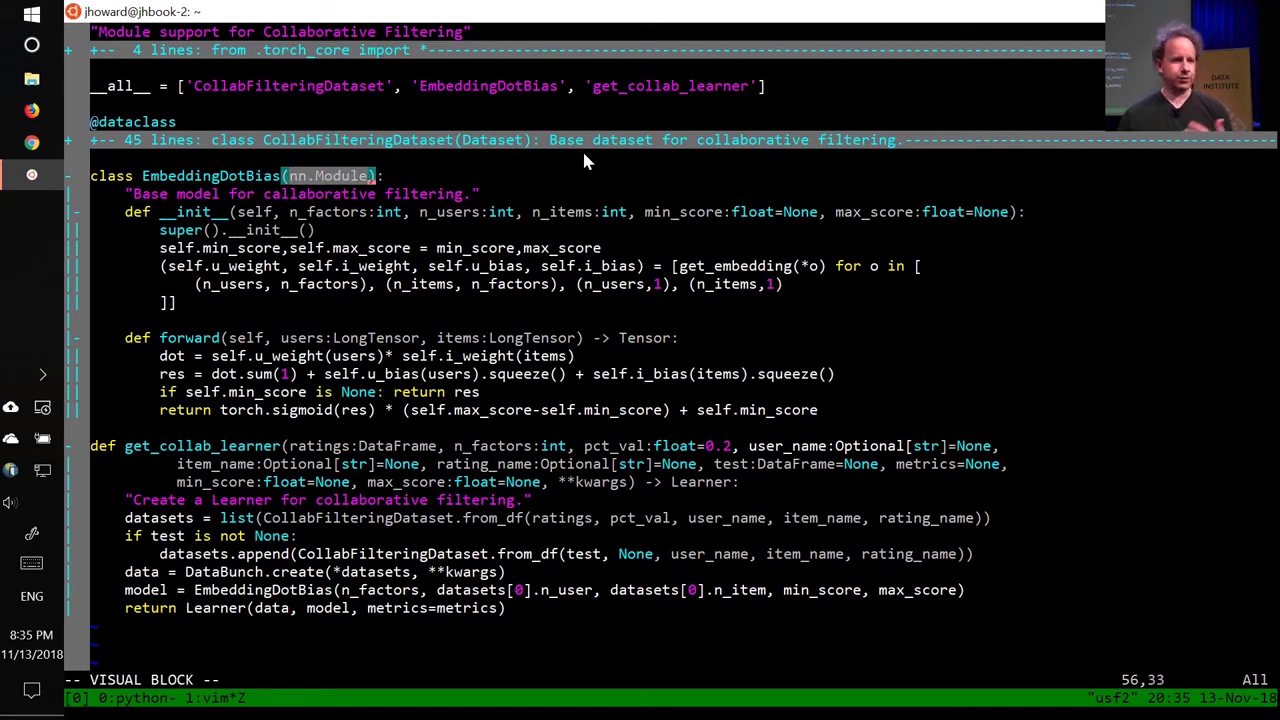
Clear the selection and point out the EmbeddingDotBias class name and its __init__ and forward methods.
{"action": "left_click", "coordinate": [189, 178]}
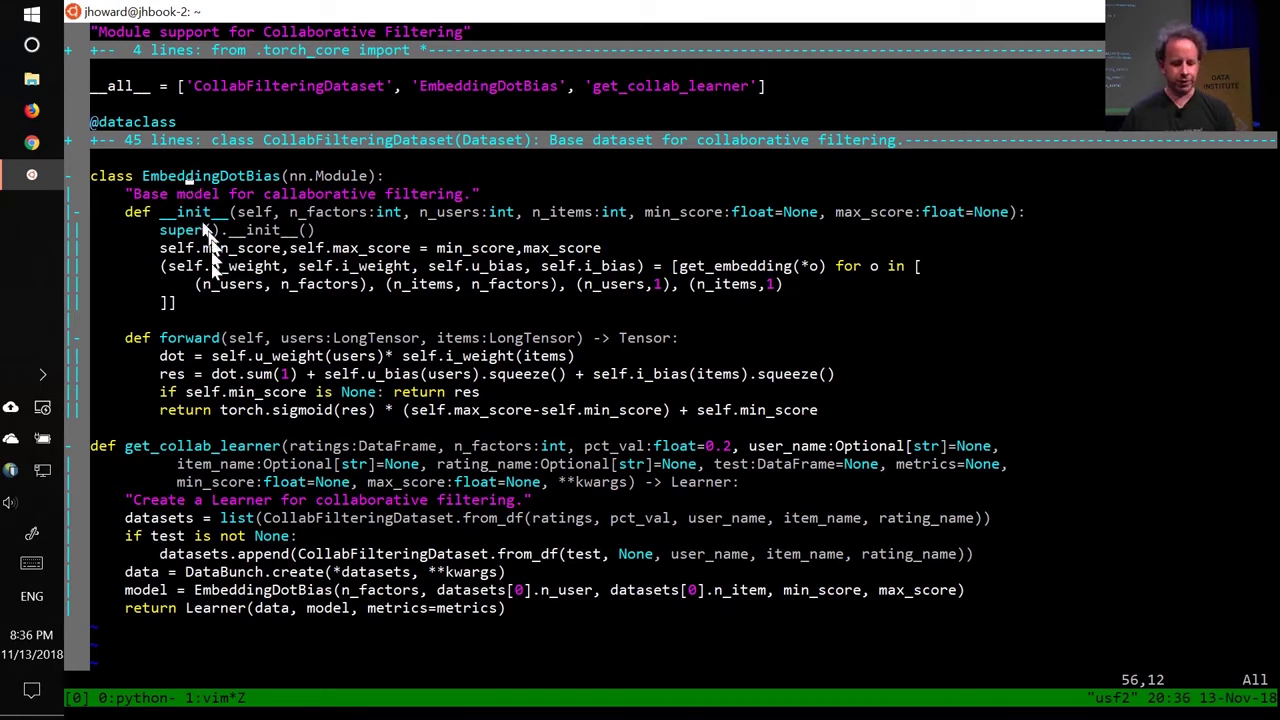
{"action": "left_click", "coordinate": [172, 340]}
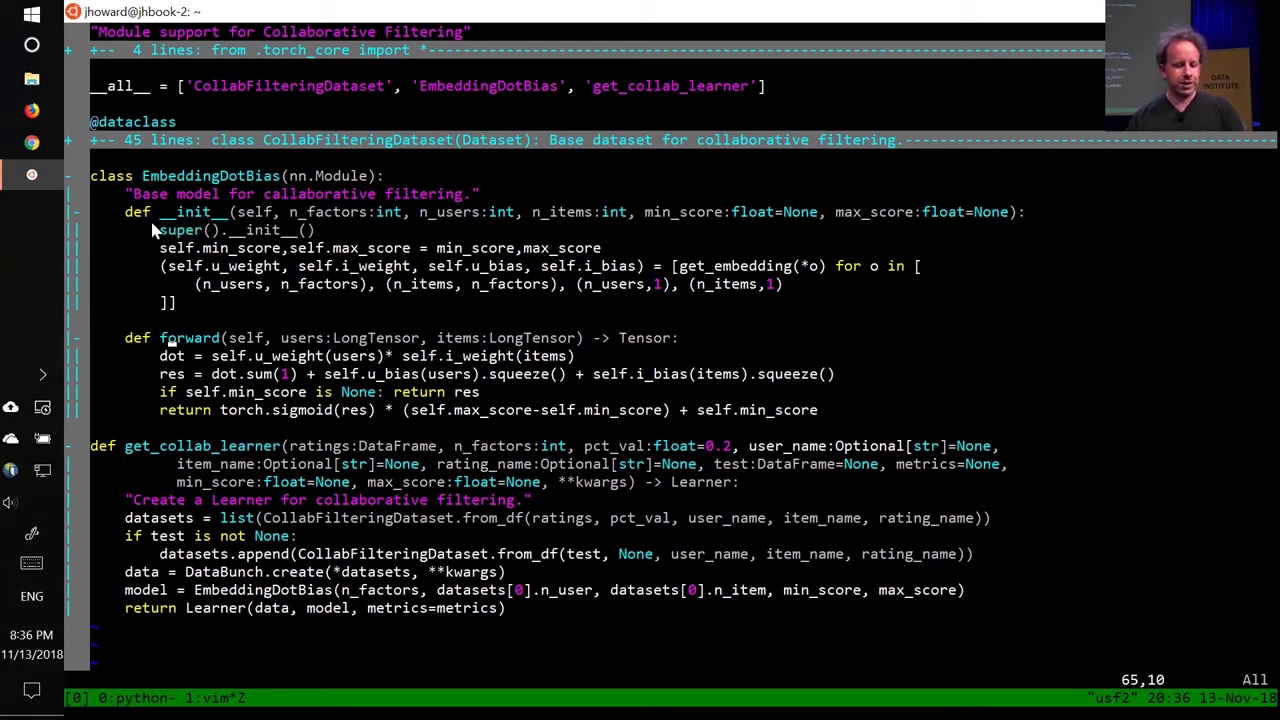
{"action": "left_click", "coordinate": [233, 213]}
{"action": "left_click", "coordinate": [206, 214]}
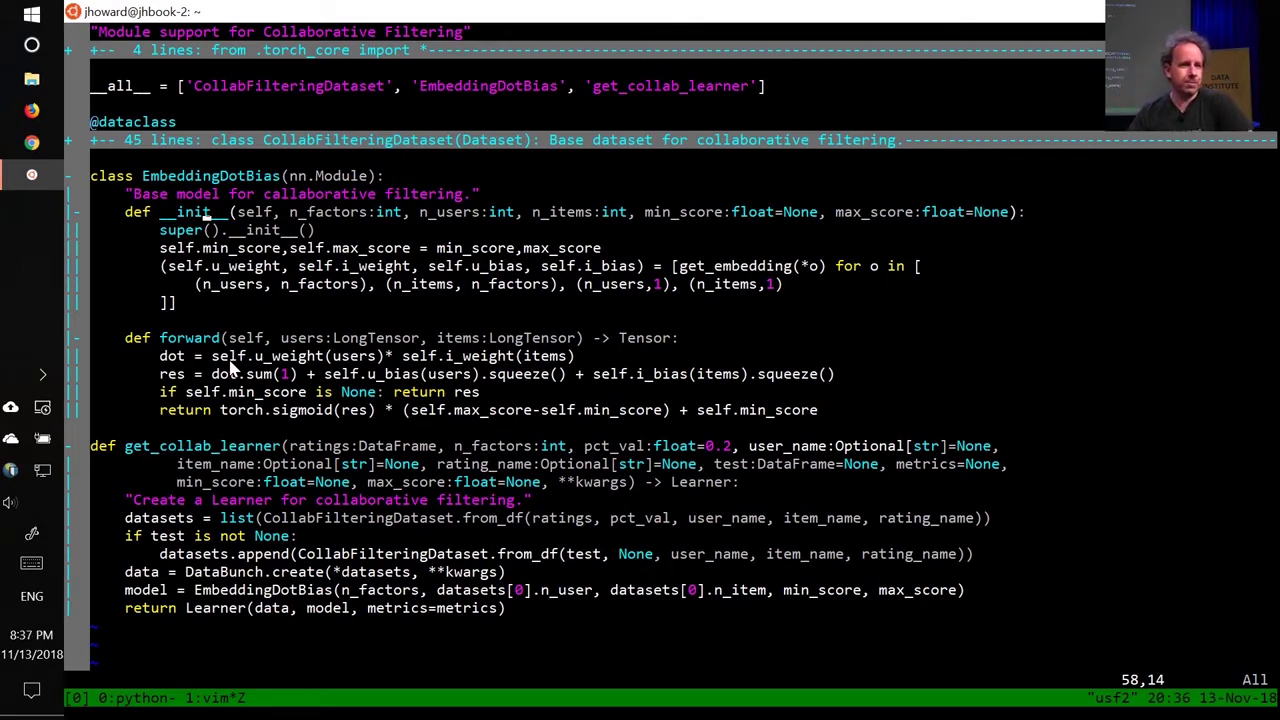
{"action": "left_click", "coordinate": [155, 337]}
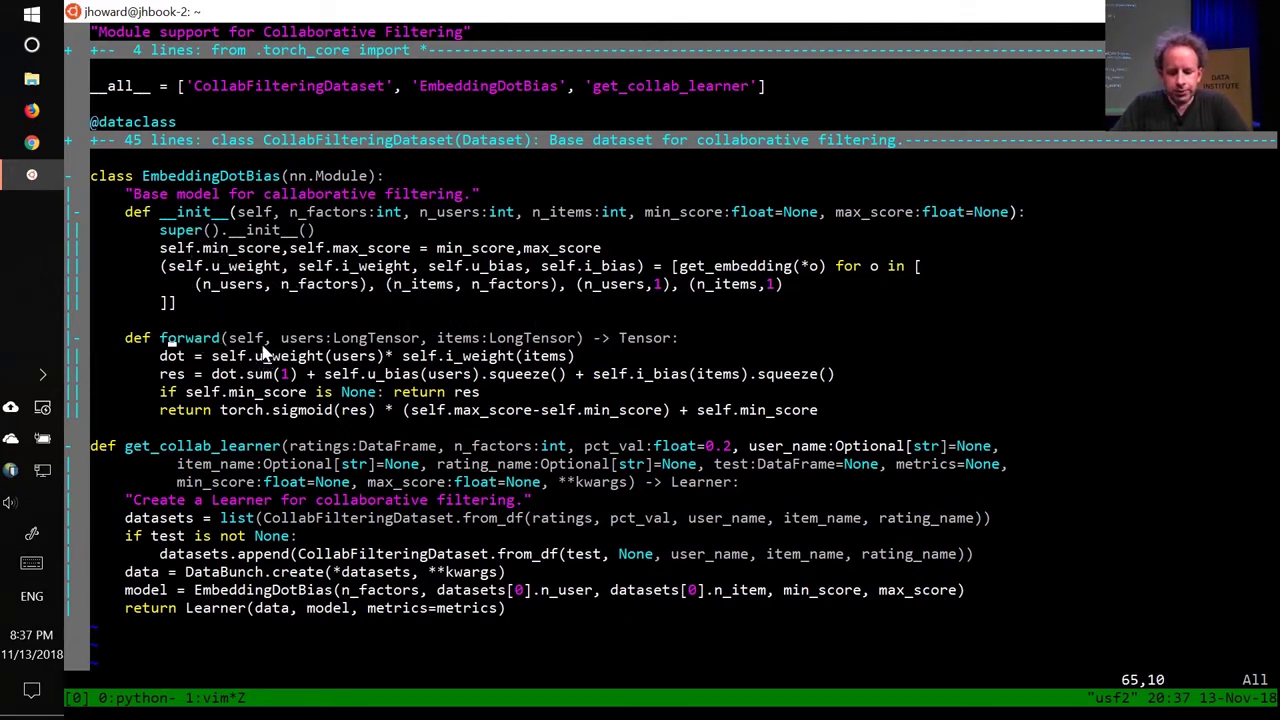
Point out u_weight, i_weight, u_bias, i_bias and the get_embedding call that creates them in __init__.
{"action": "left_click", "coordinate": [255, 268]}
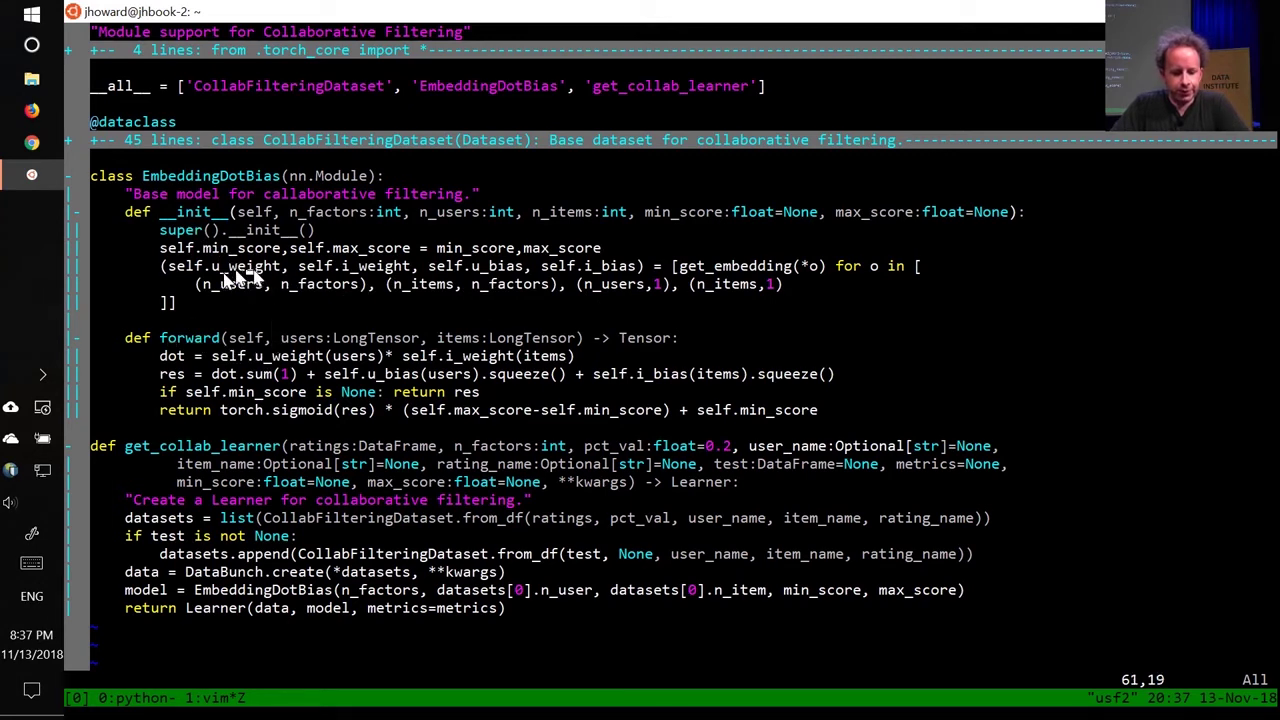
{"action": "left_click", "coordinate": [368, 270]}
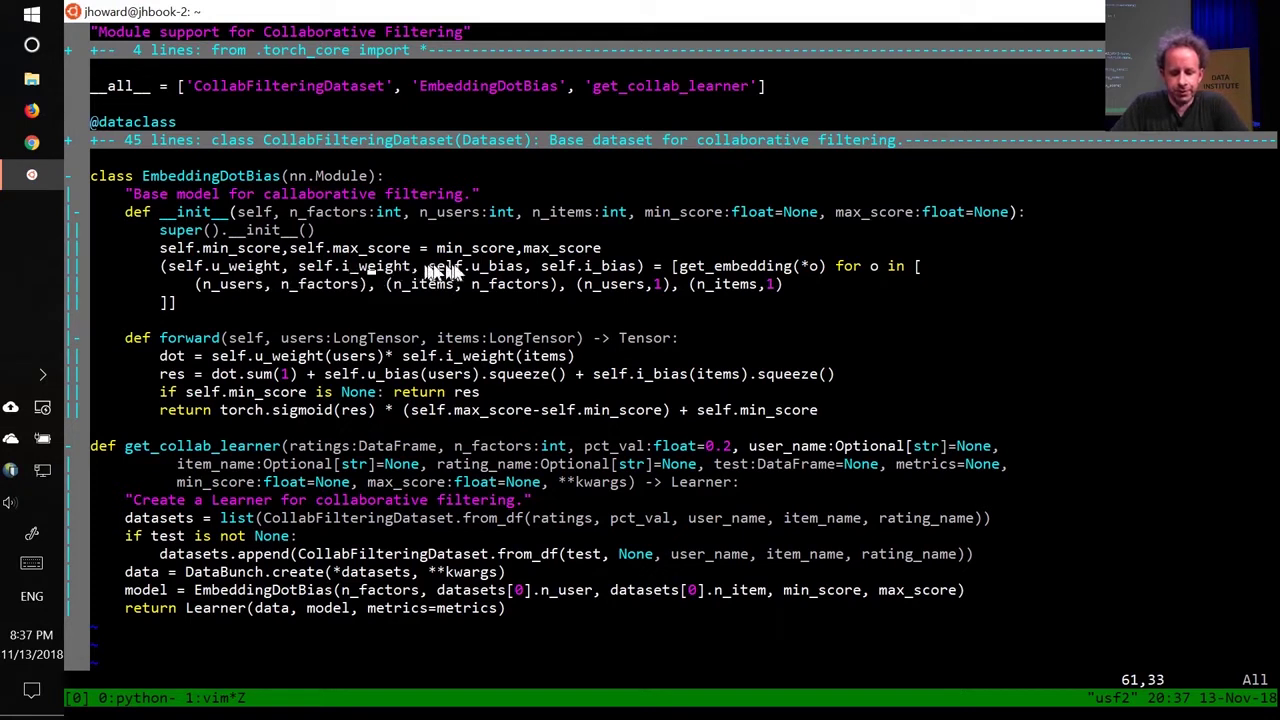
{"action": "left_click", "coordinate": [516, 272]}
{"action": "left_click", "coordinate": [601, 270]}
{"action": "left_click", "coordinate": [725, 268]}
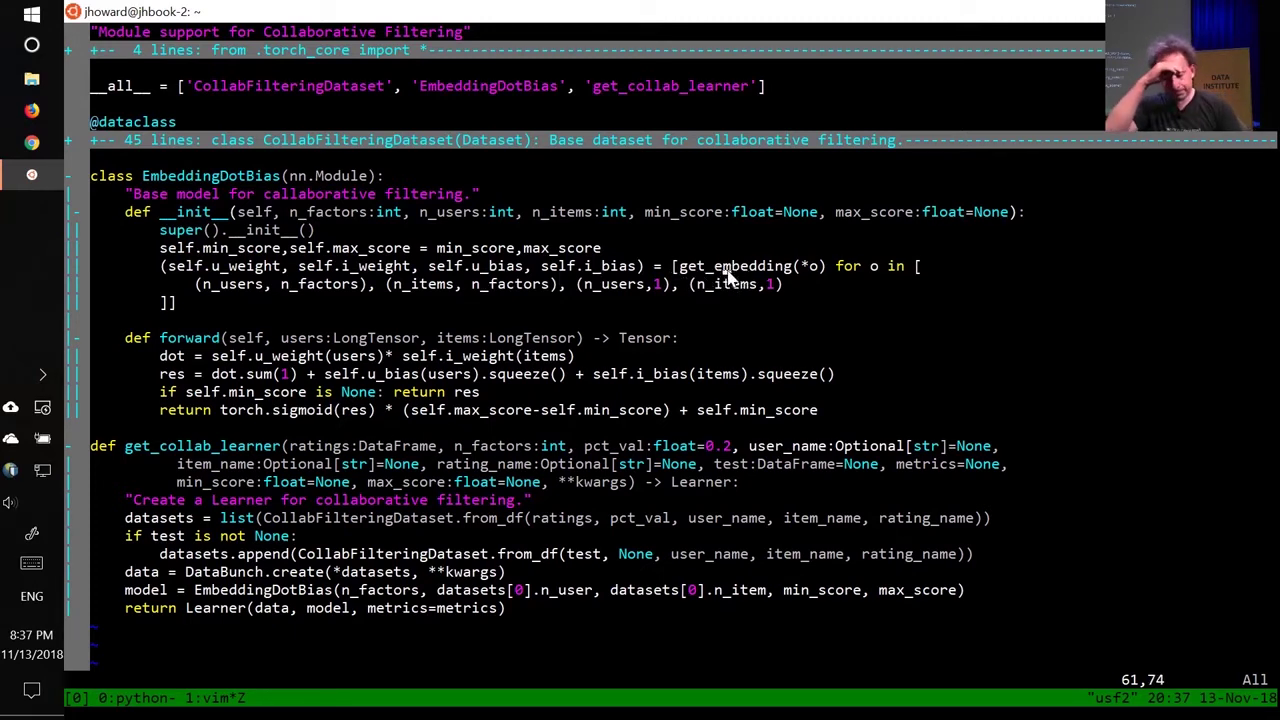
{"action": "key", "text": "shift+g"}
{"action": "key", "text": "g"}
{"action": "key", "text": "g"}
{"action": "key", "text": "j"}
{"action": "key", "text": "j"}
{"action": "key", "text": "j"}
{"action": "key", "text": "j"}
{"action": "key", "text": "j"}
{"action": "key", "text": "j"}
{"action": "key", "text": "j"}
{"action": "key", "text": "j"}
{"action": "key", "text": "j"}
{"action": "key", "text": "j"}
{"action": "key", "text": "j"}
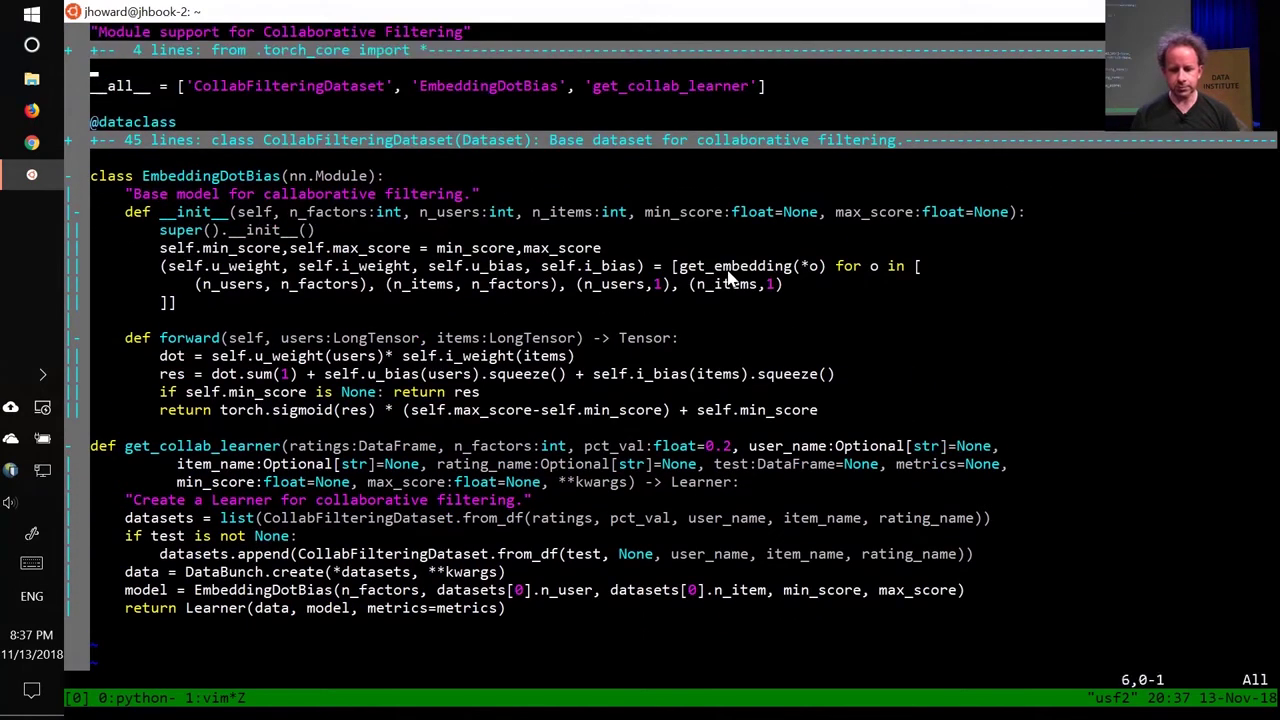
Jump from the get_embedding call to its definition in layers.py and show the whole function body.
{"action": "left_click", "coordinate": [720, 268]}
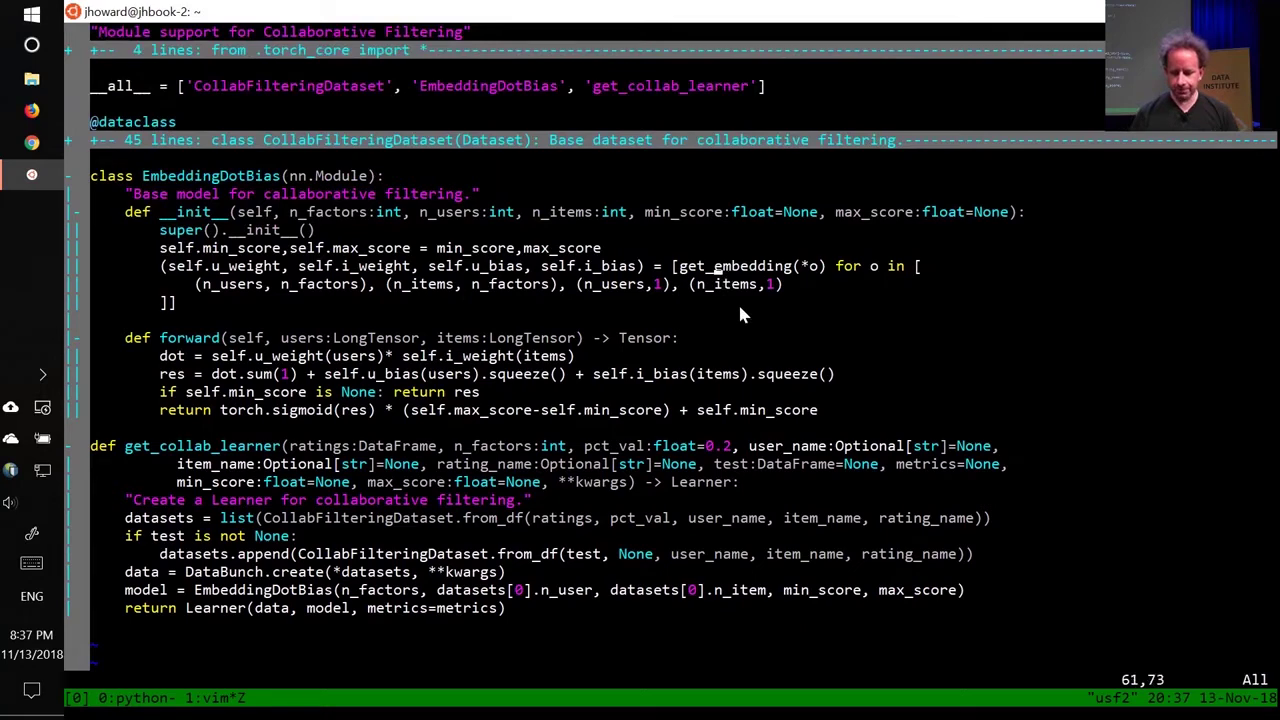
{"action": "key", "text": "ctrl+bracketright"}
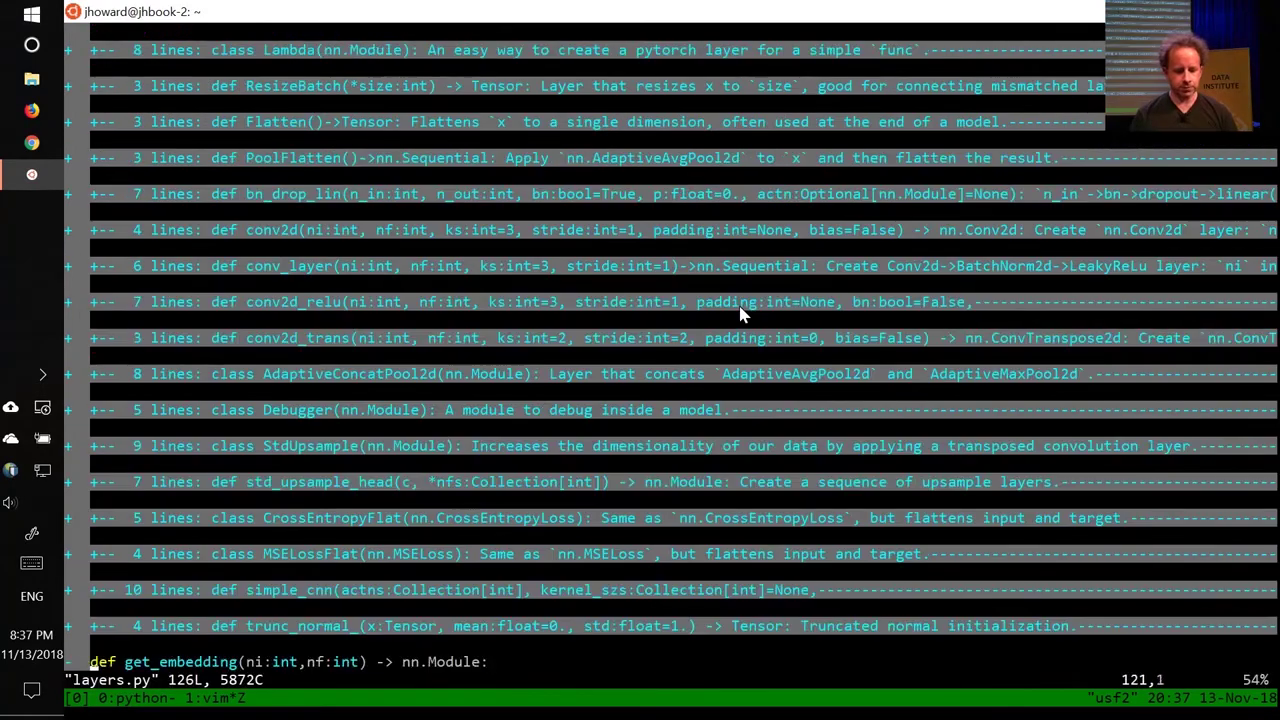
{"action": "key", "text": "j"}
{"action": "key", "text": "j"}
{"action": "key", "text": "j"}
{"action": "key", "text": "j"}
{"action": "key", "text": "j"}
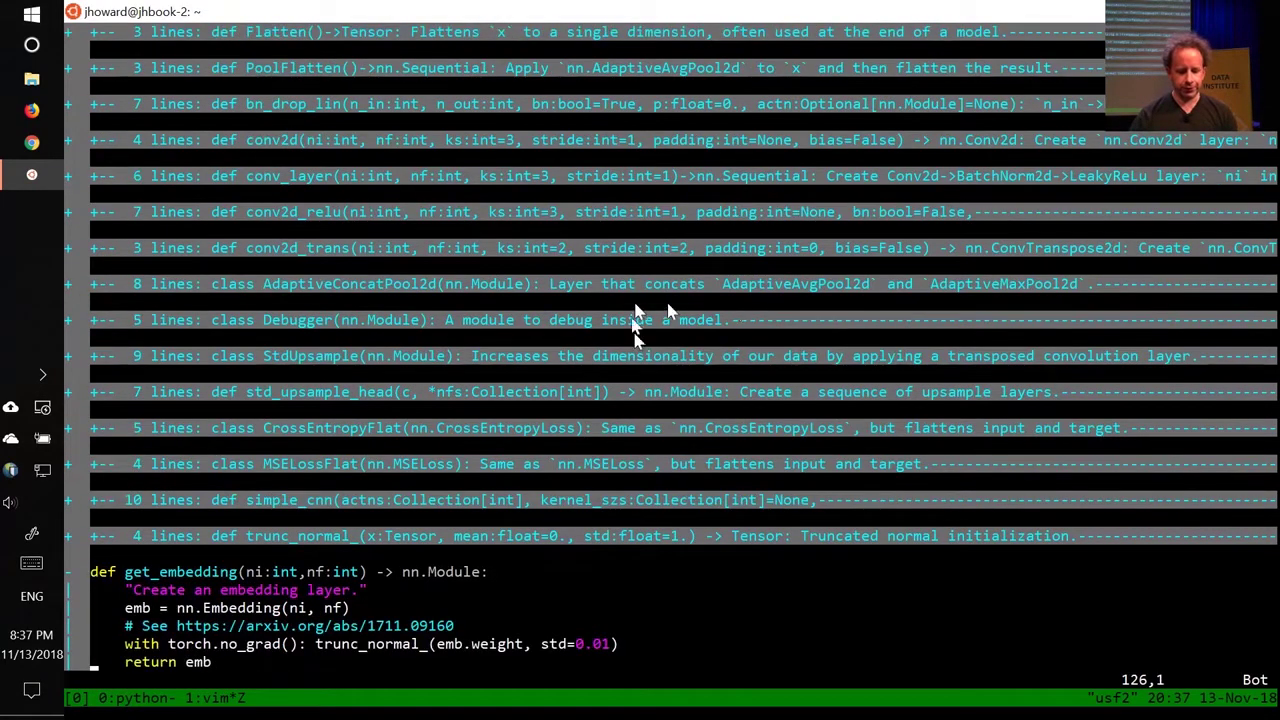
Point out nn.Embedding, trunc_normal_ and emb.weight in the body of get_embedding.
{"action": "left_click", "coordinate": [224, 608]}
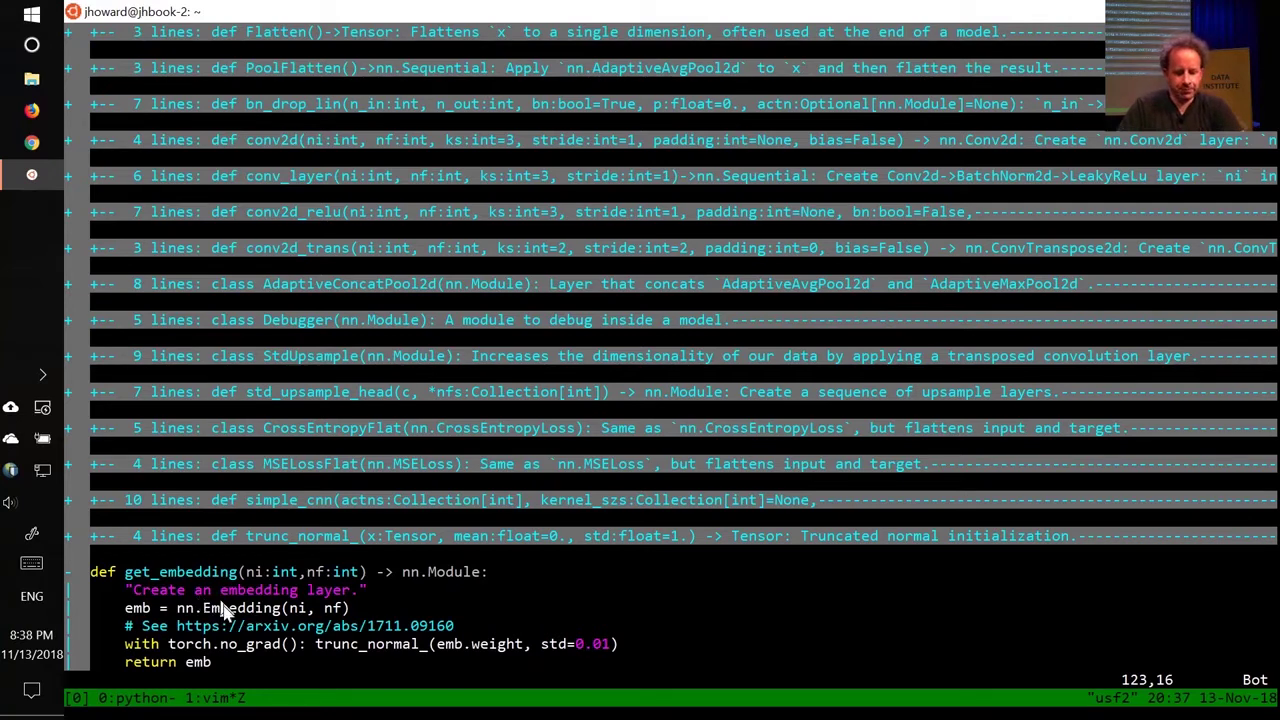
{"action": "left_click", "coordinate": [380, 647]}
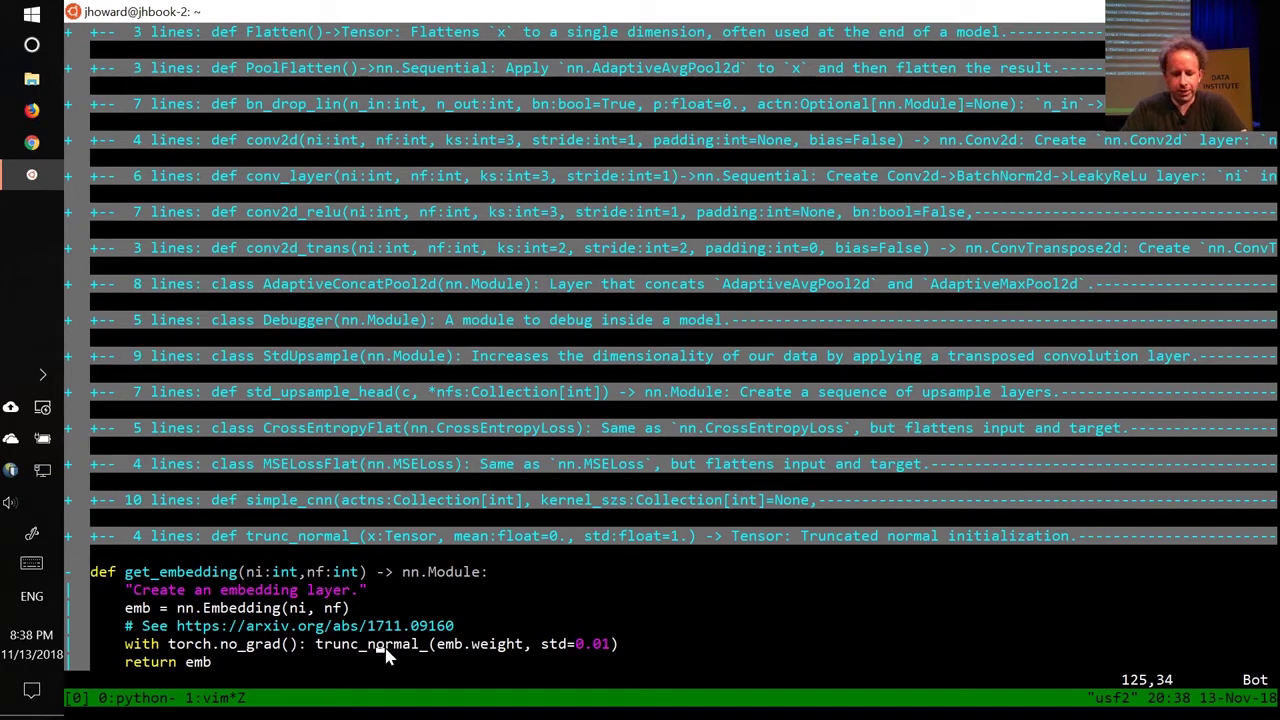
{"action": "left_click", "coordinate": [506, 650]}
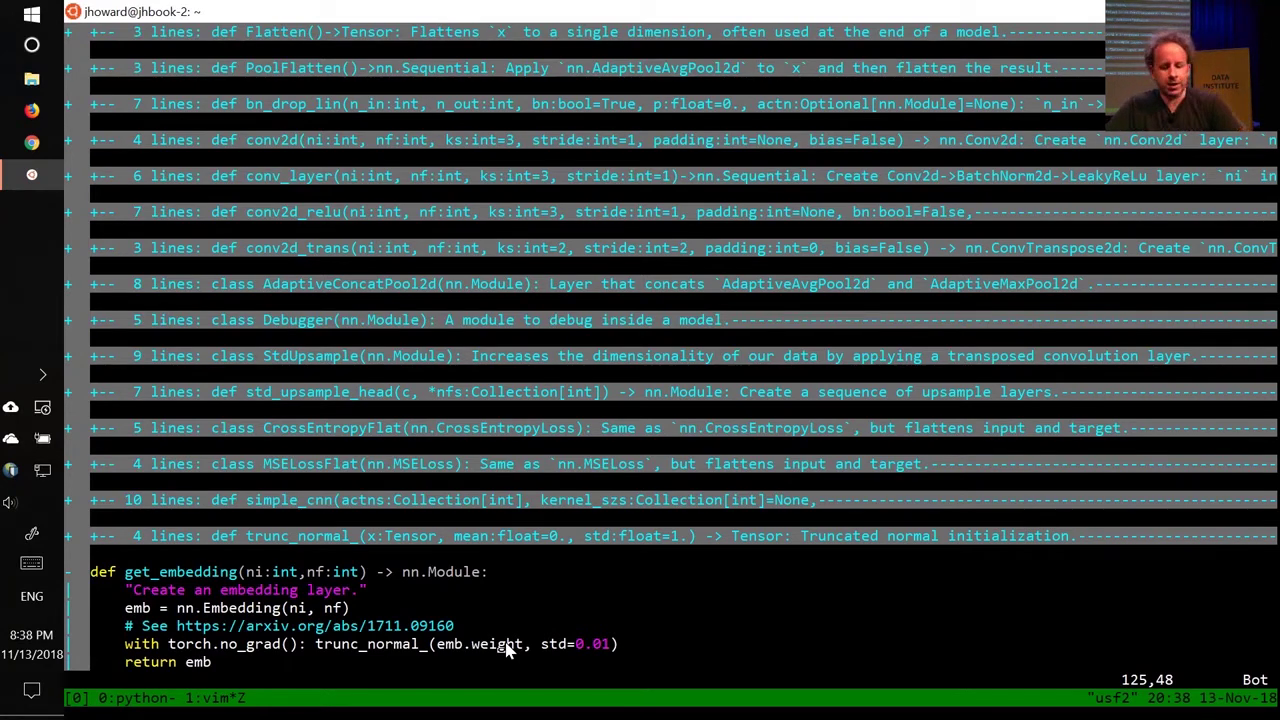
Switch to Excel and show the randomly initialized user and movie weights on collab_filter's dotprod sheet.
{"action": "key", "text": "ctrl+super+Left"}
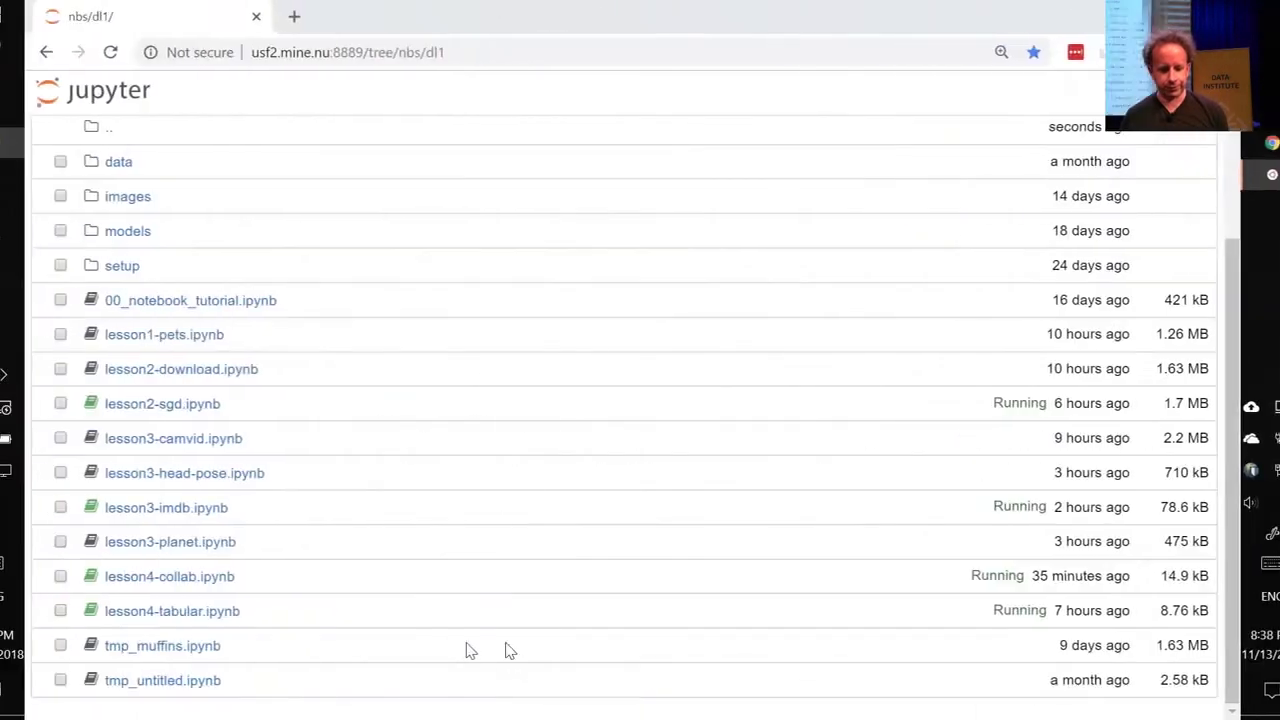
{"action": "key", "text": "super"}
{"action": "type", "text": "exc"}
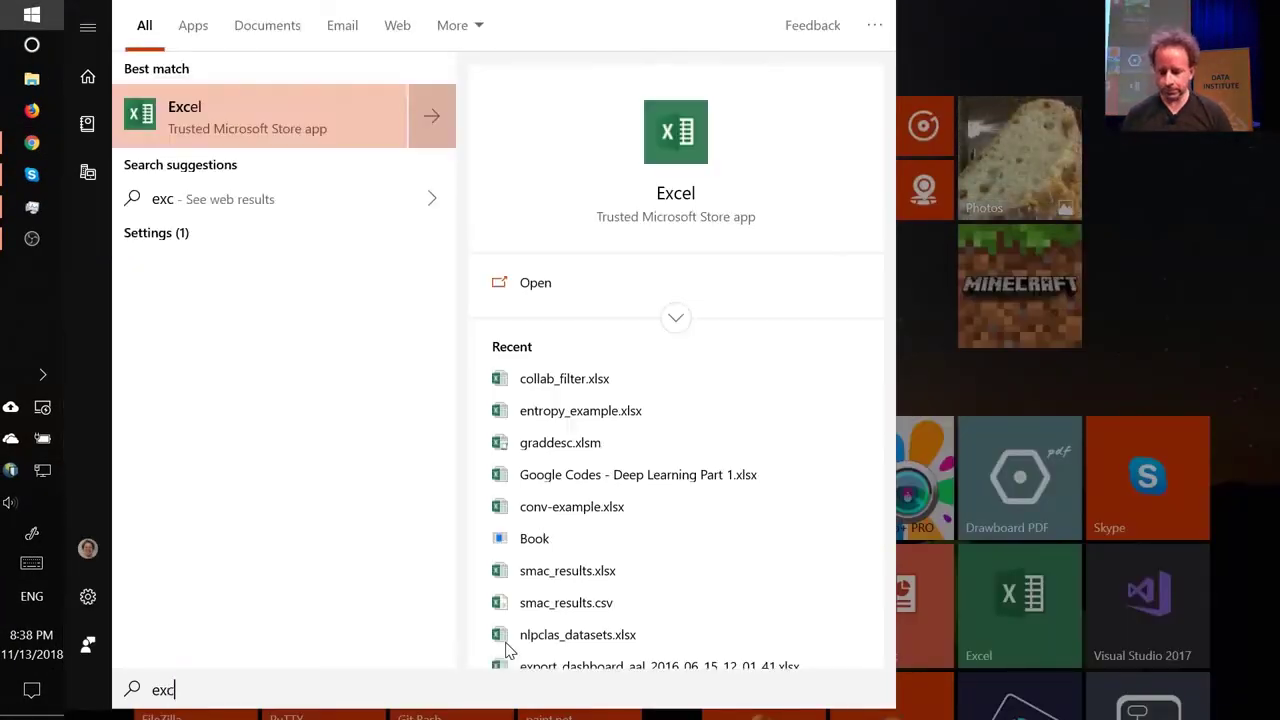
{"action": "key", "text": "Return"}
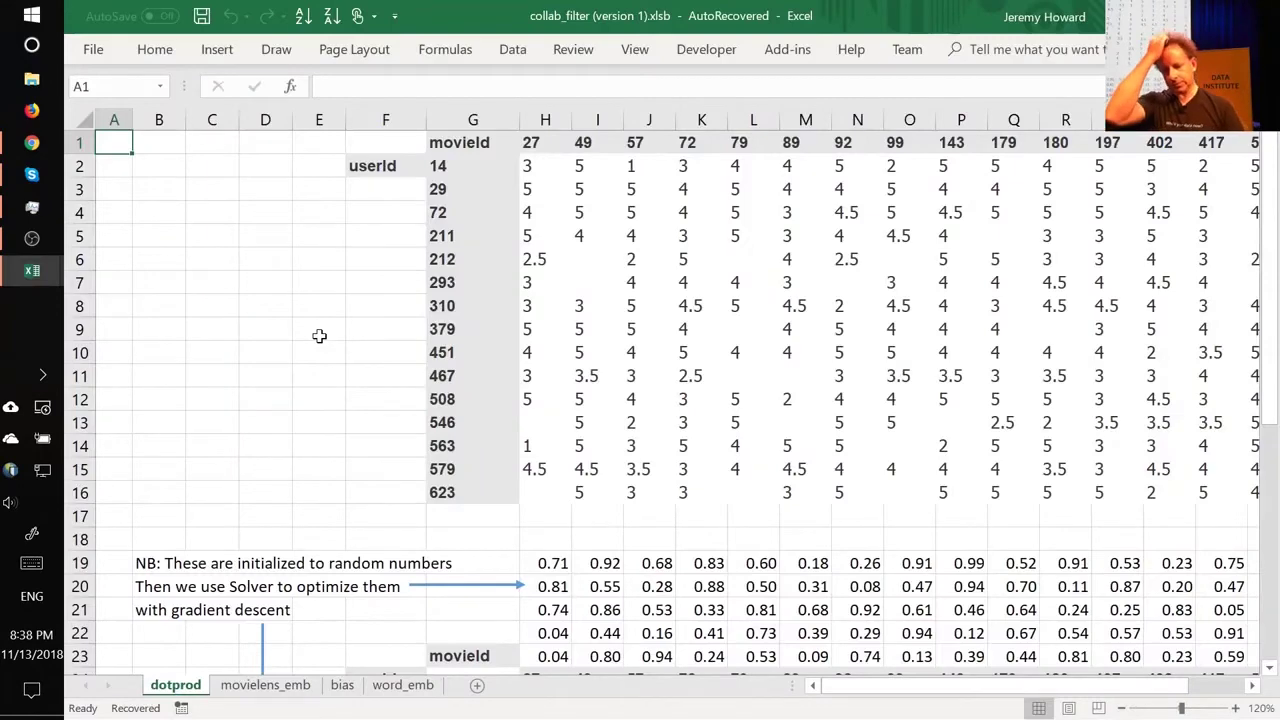
{"action": "scroll", "coordinate": [319, 336], "scroll_direction": "down", "scroll_amount": 5}
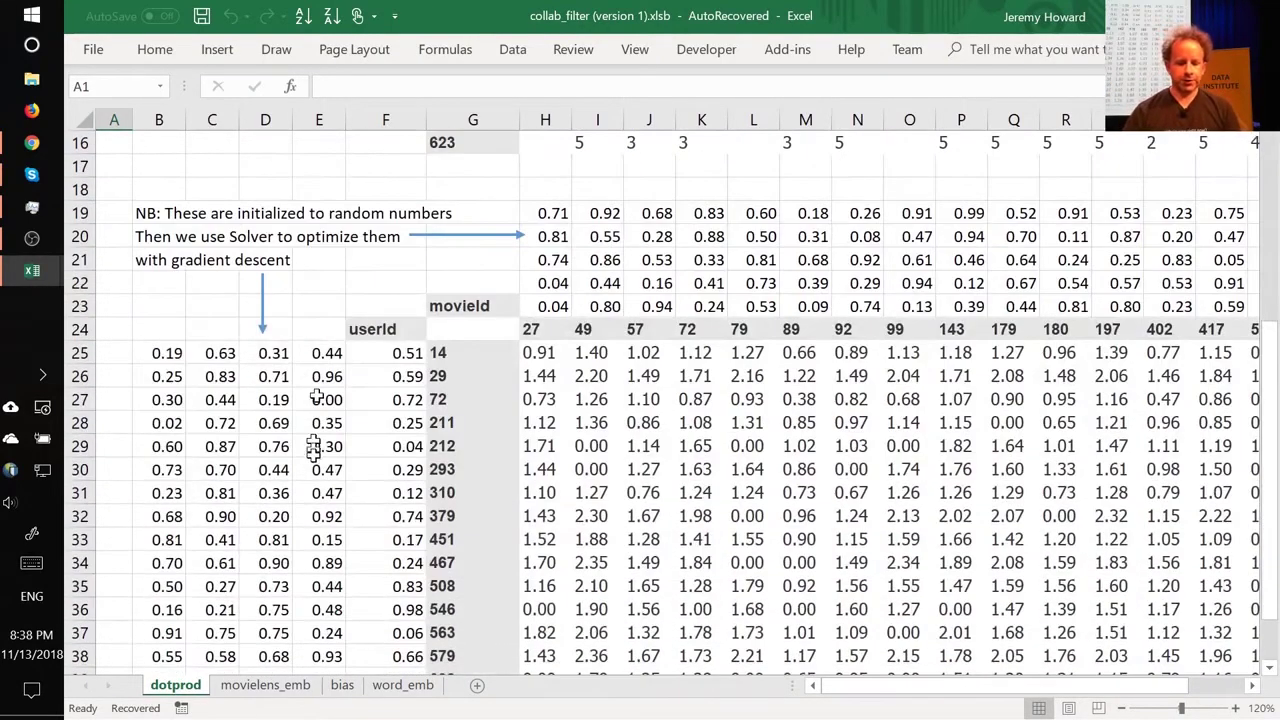
Highlight the user weight matrix from row 25 down in columns B to F, and user 211's row of five weights.
{"action": "left_click_drag", "start_coordinate": [158, 350], "coordinate": [371, 562]}
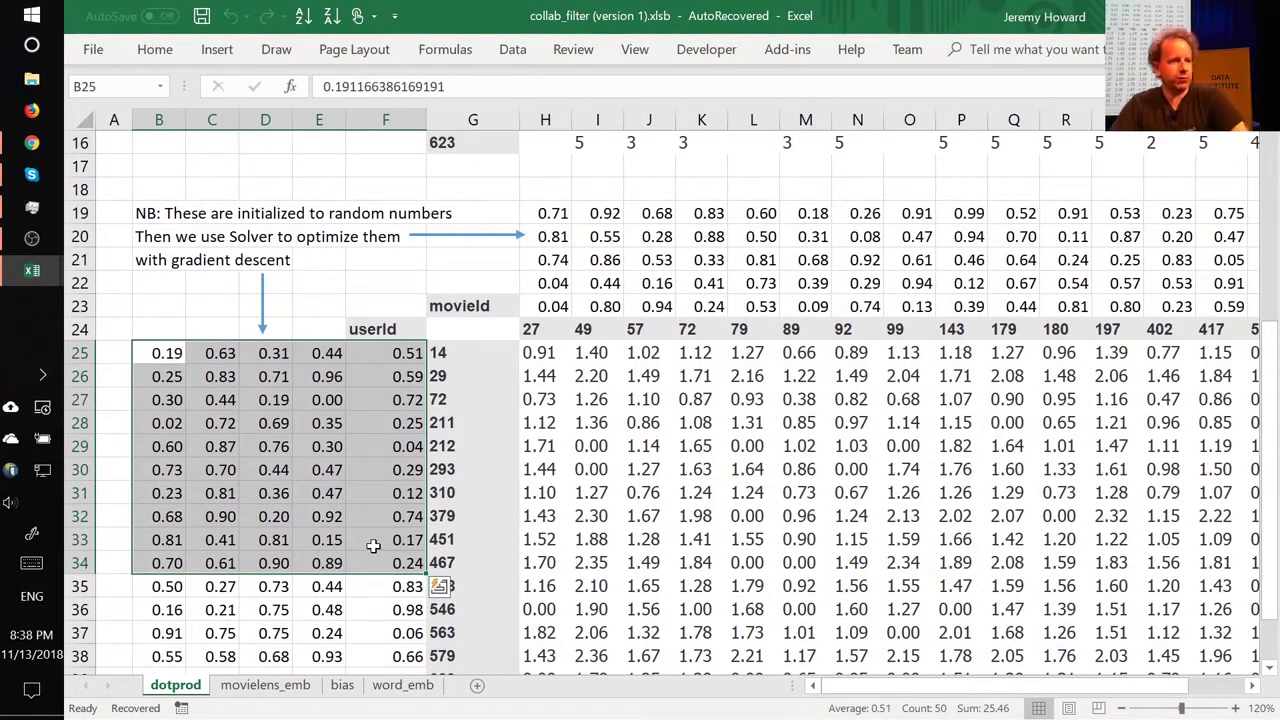
{"action": "left_click", "coordinate": [455, 426]}
{"action": "left_click_drag", "start_coordinate": [410, 428], "coordinate": [150, 428]}
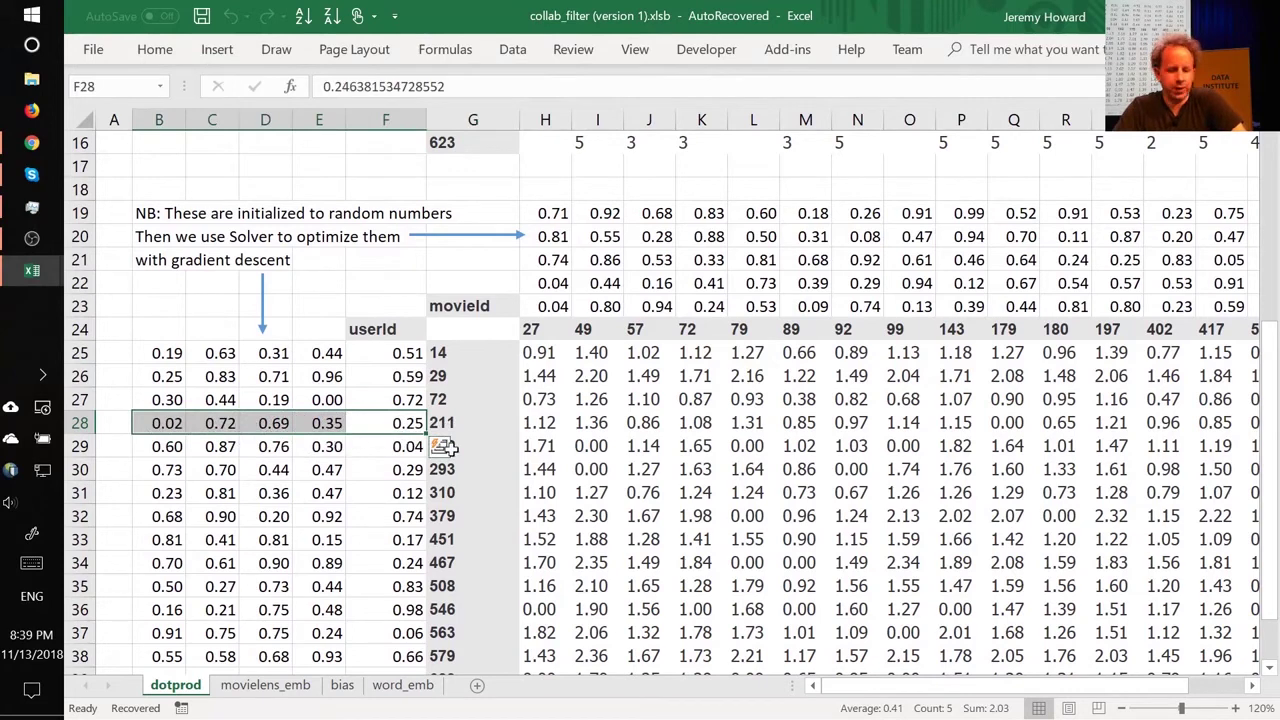
{"action": "left_click_drag", "start_coordinate": [155, 357], "coordinate": [374, 563]}
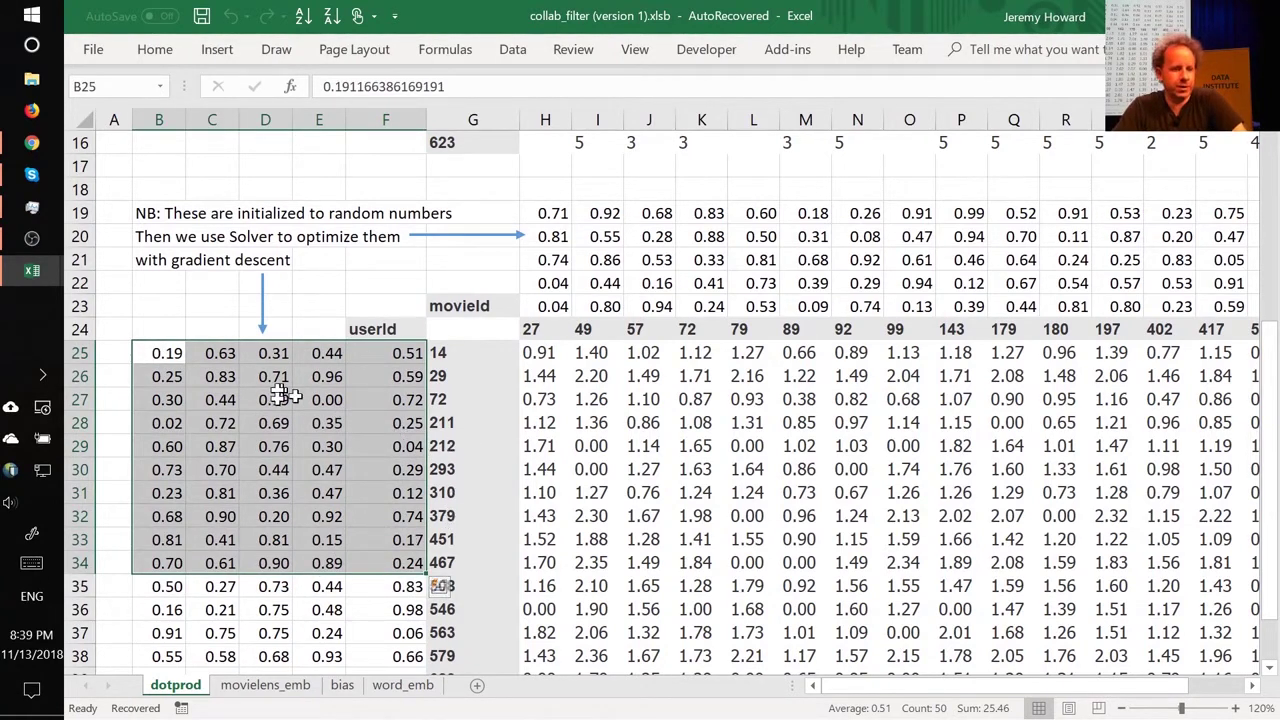
{"action": "left_click", "coordinate": [305, 512]}
{"action": "left_click_drag", "start_coordinate": [395, 355], "coordinate": [180, 588]}
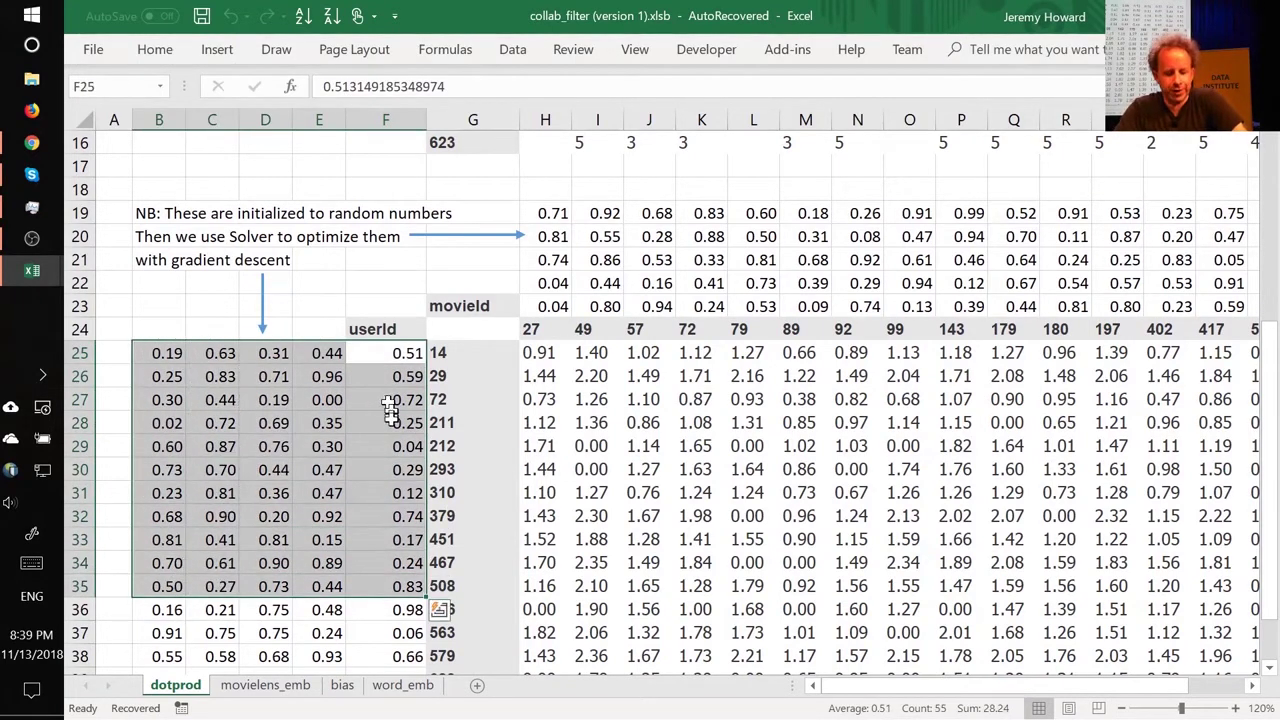
{"action": "left_click_drag", "start_coordinate": [395, 423], "coordinate": [170, 422]}
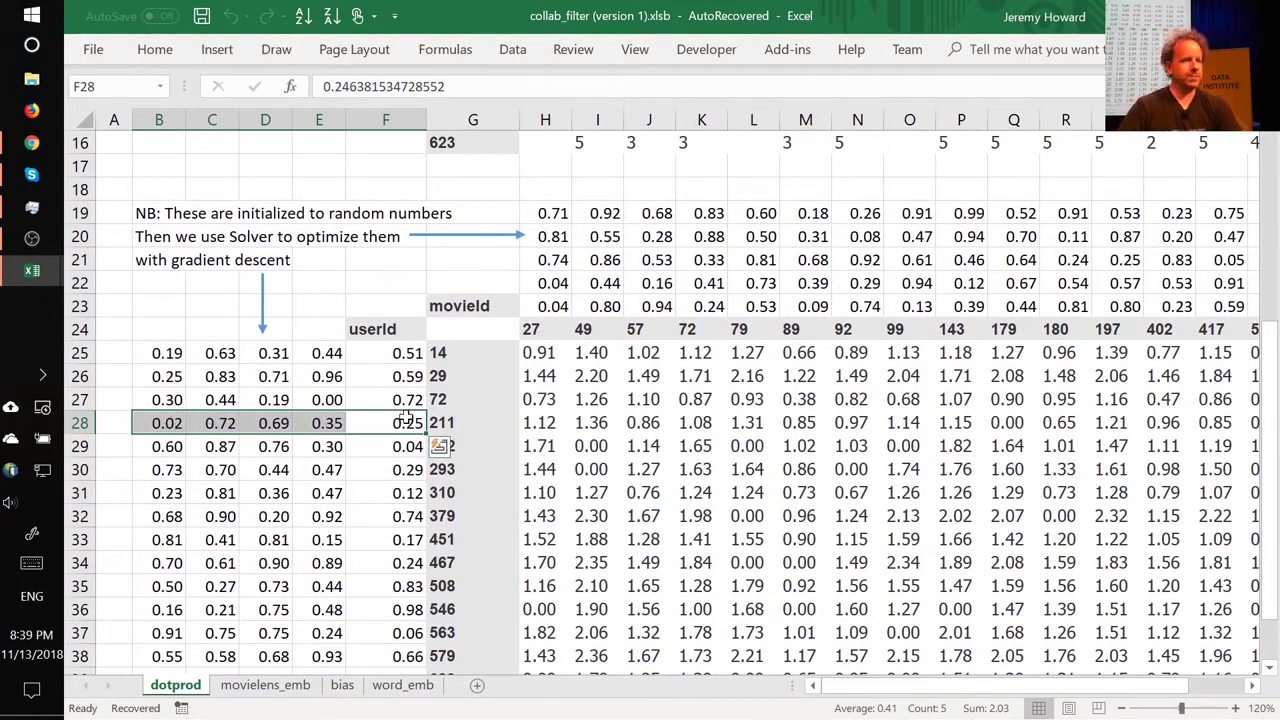
Examine the MMULT formula in K30 and highlight the movie 72 weights in K19:K23 and user 293's weights in B30:F30.
{"action": "left_click_drag", "start_coordinate": [700, 213], "coordinate": [705, 305]}
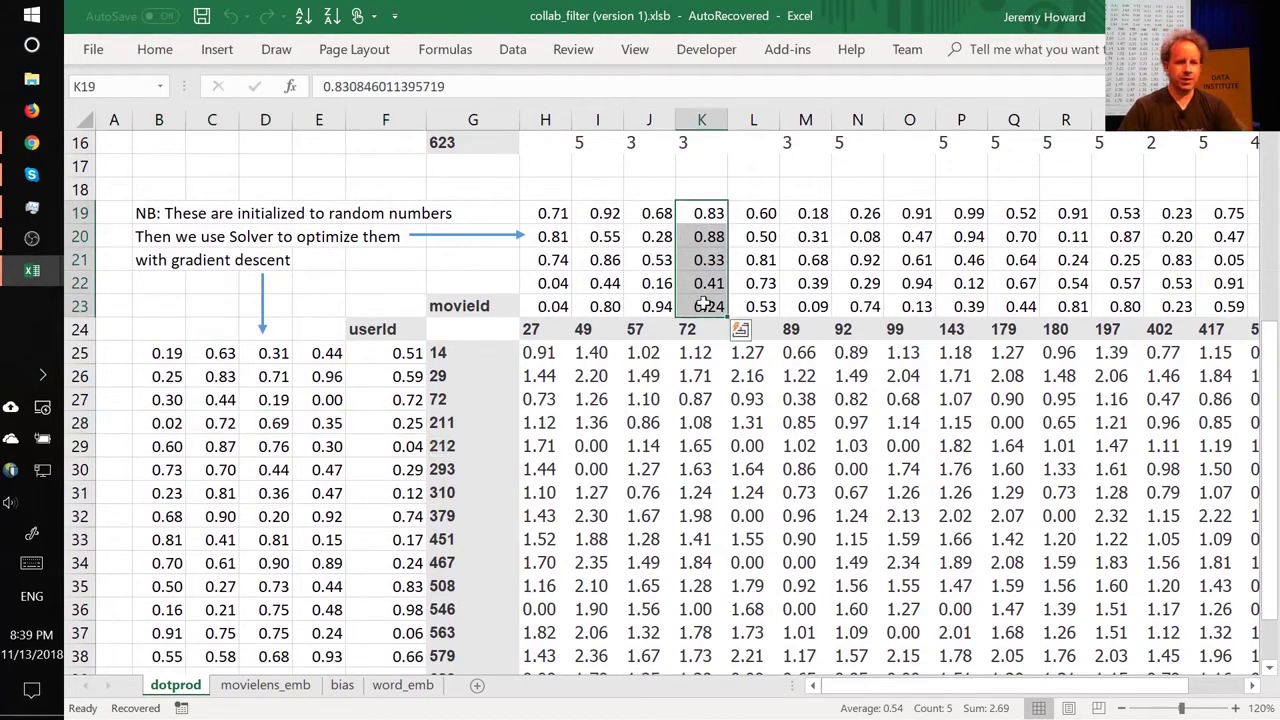
{"action": "left_click", "coordinate": [695, 469]}
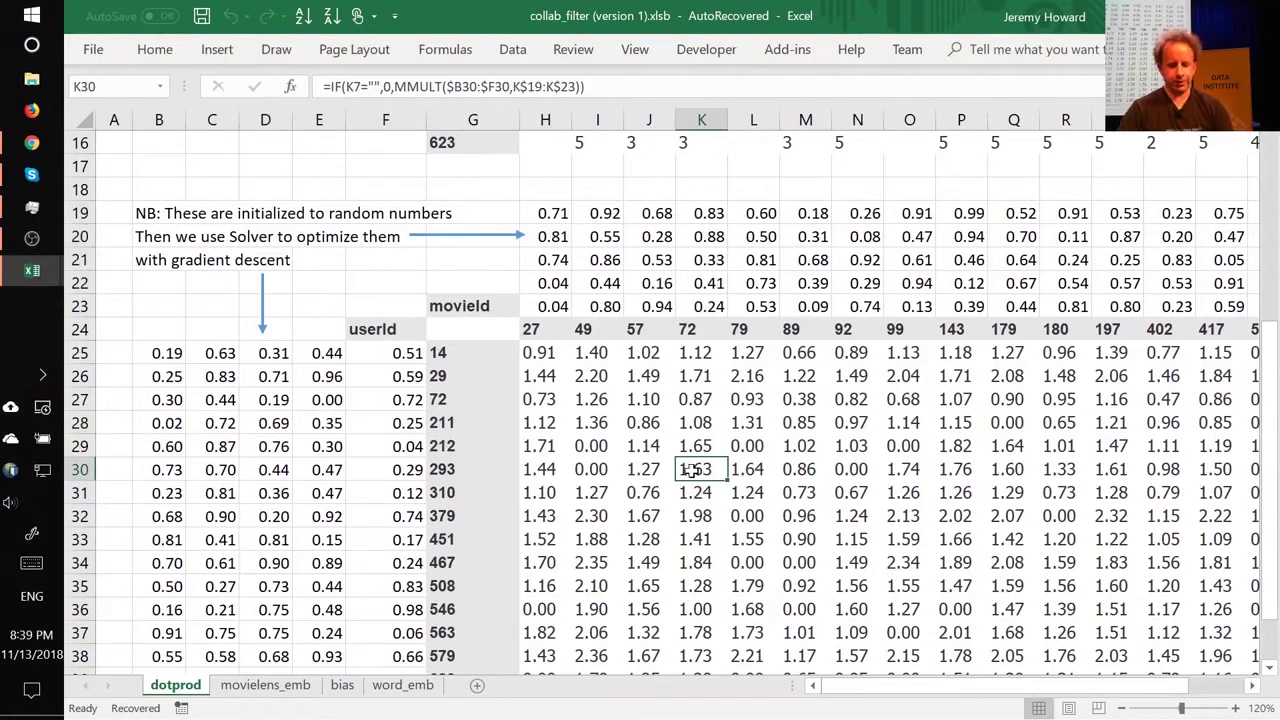
{"action": "double_click", "coordinate": [695, 469]}
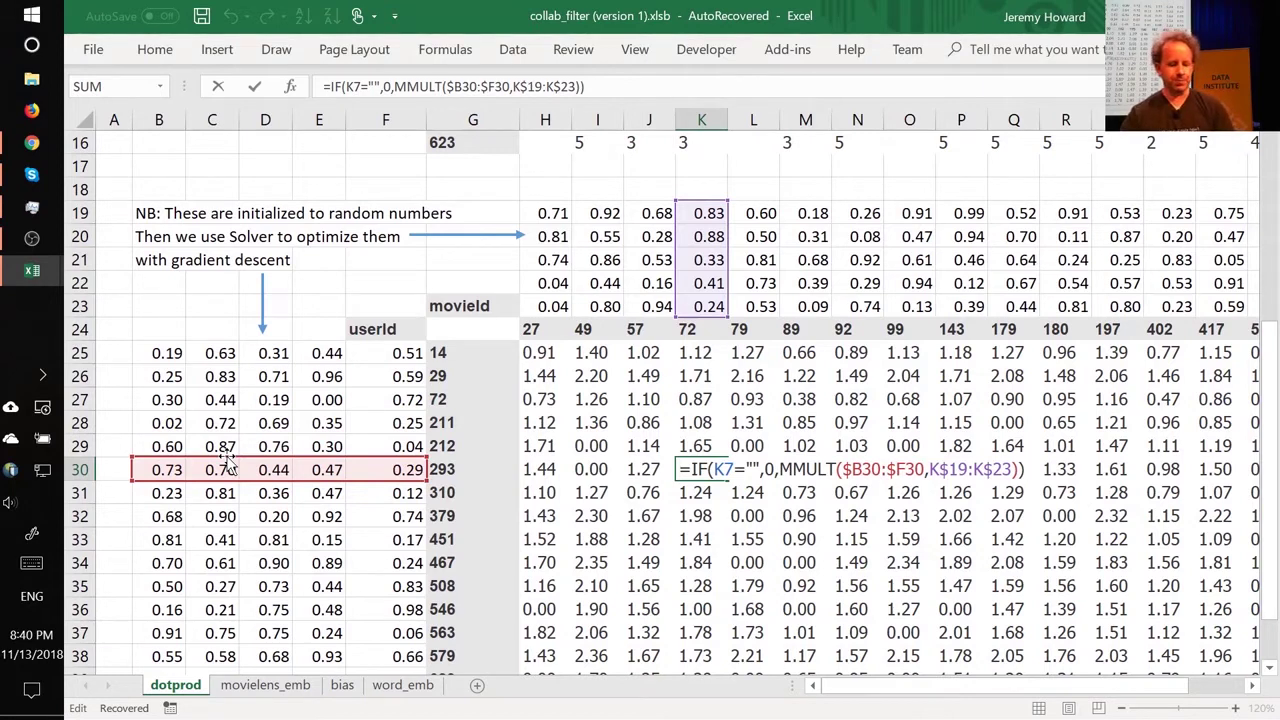
{"action": "key", "text": "Escape"}
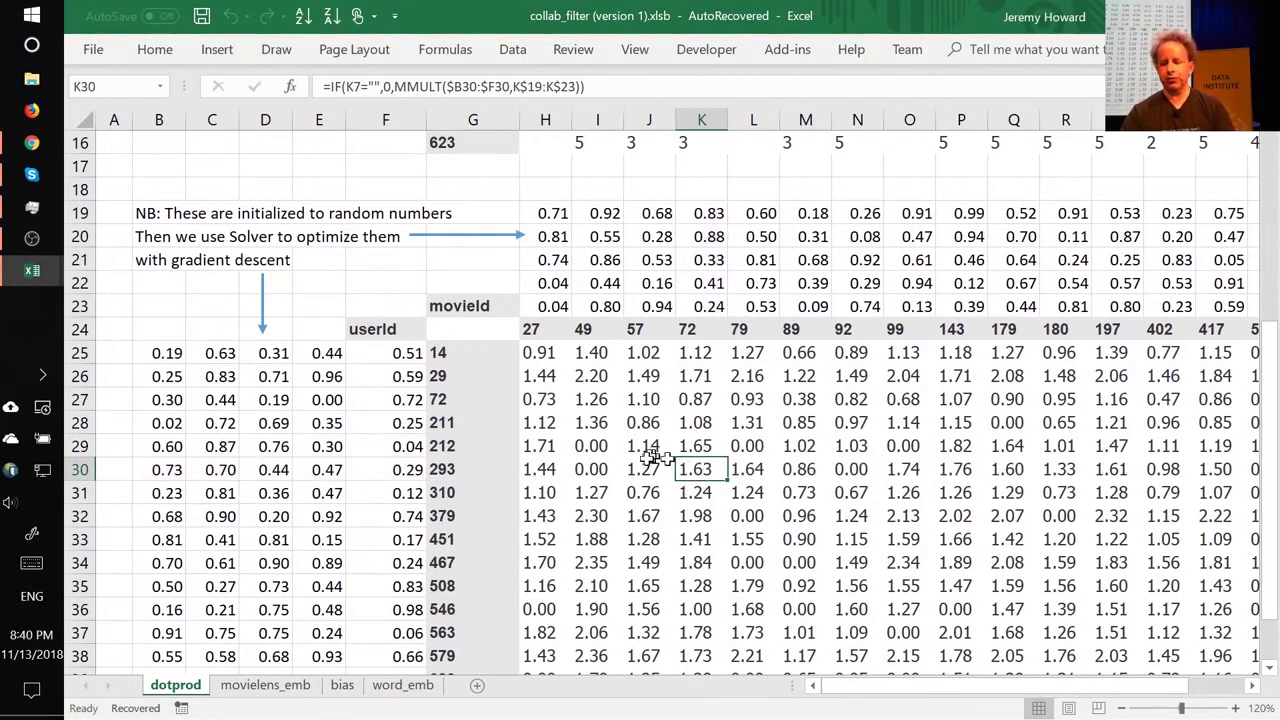
{"action": "left_click_drag", "start_coordinate": [688, 213], "coordinate": [694, 306]}
{"action": "left_click_drag", "start_coordinate": [395, 470], "coordinate": [168, 466]}
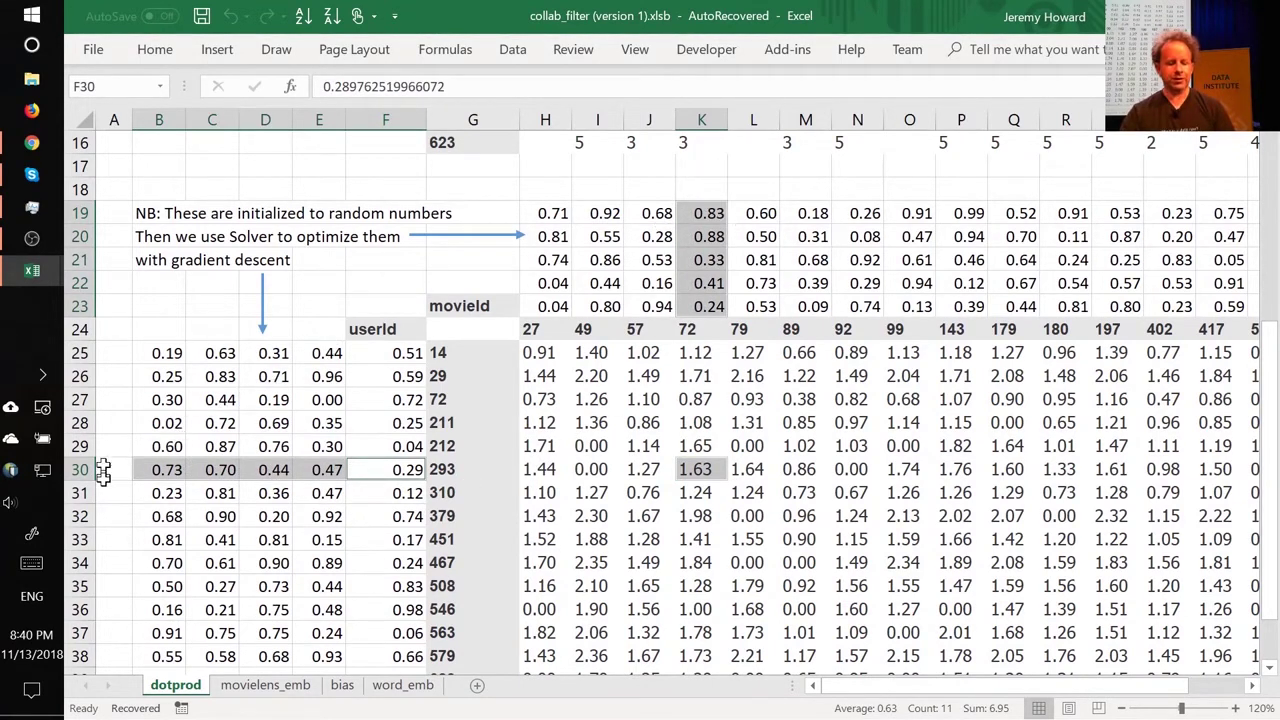
Switch to the terminal, return from get_embedding to collab.py and point out u_weight, i_weight, u_bias and i_bias in __init__.
{"action": "key", "text": "ctrl+super+Right"}
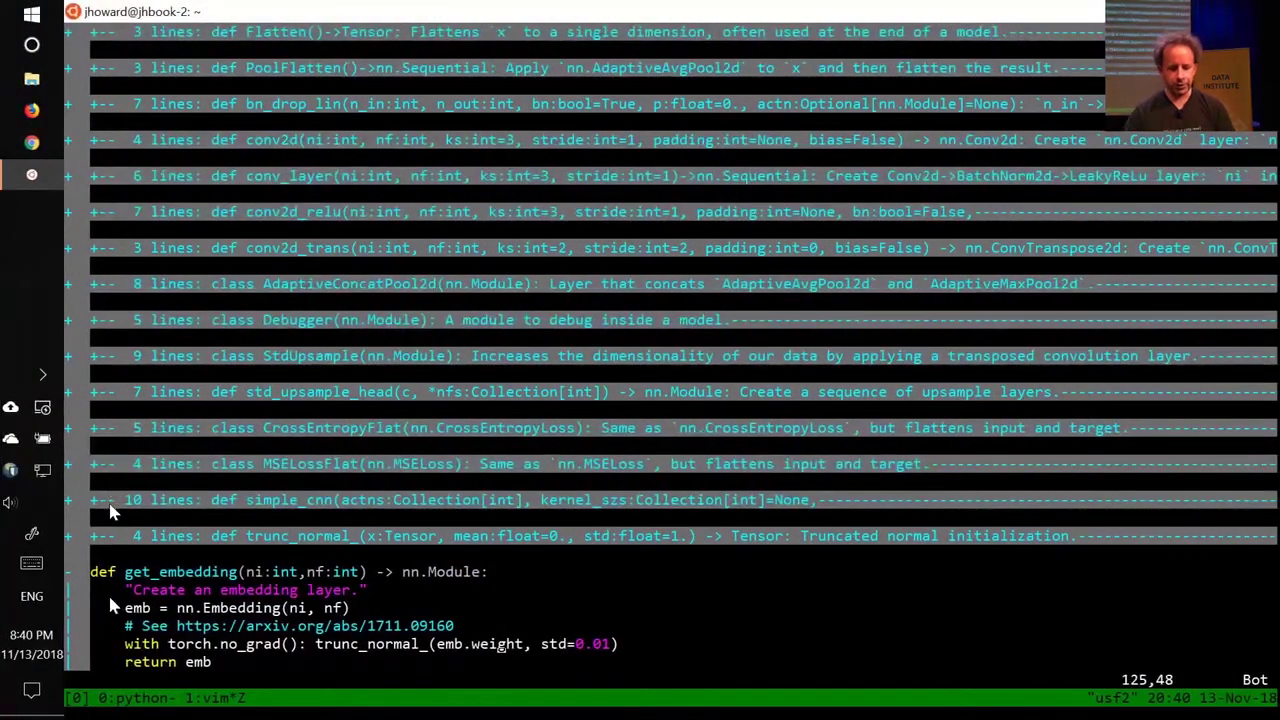
{"action": "key", "text": "ctrl+t"}
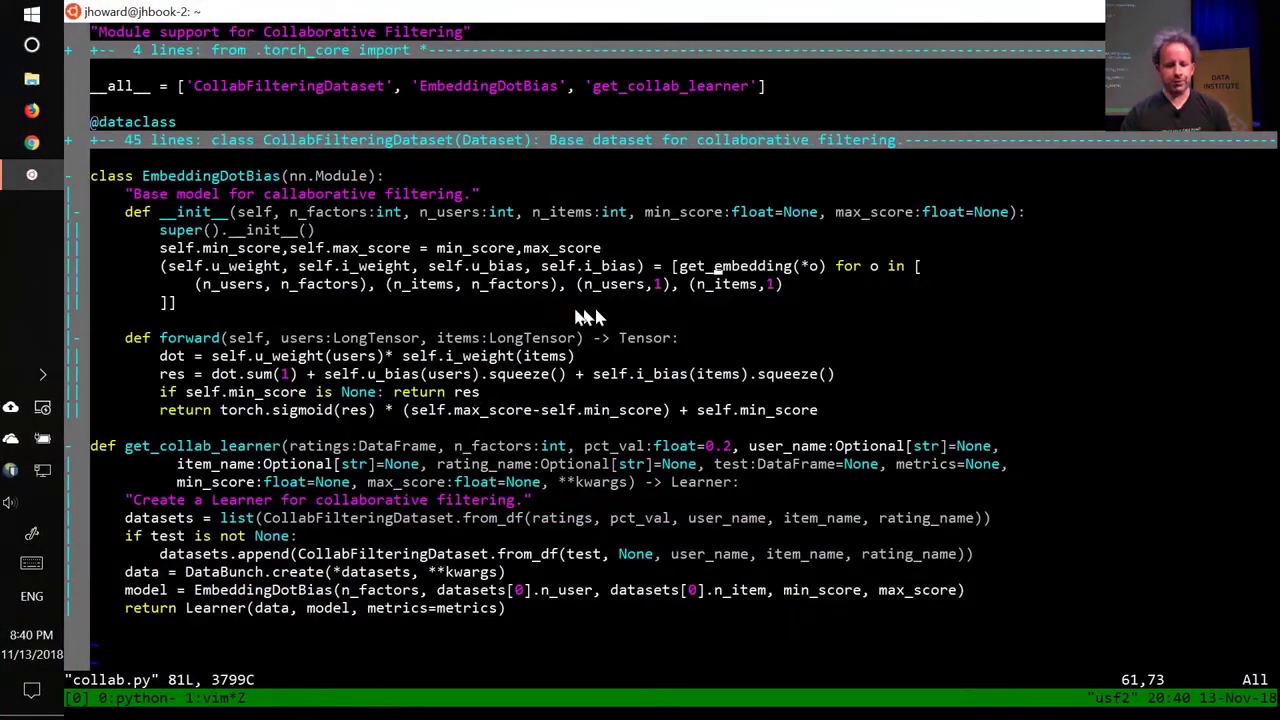
{"action": "left_click", "coordinate": [223, 270]}
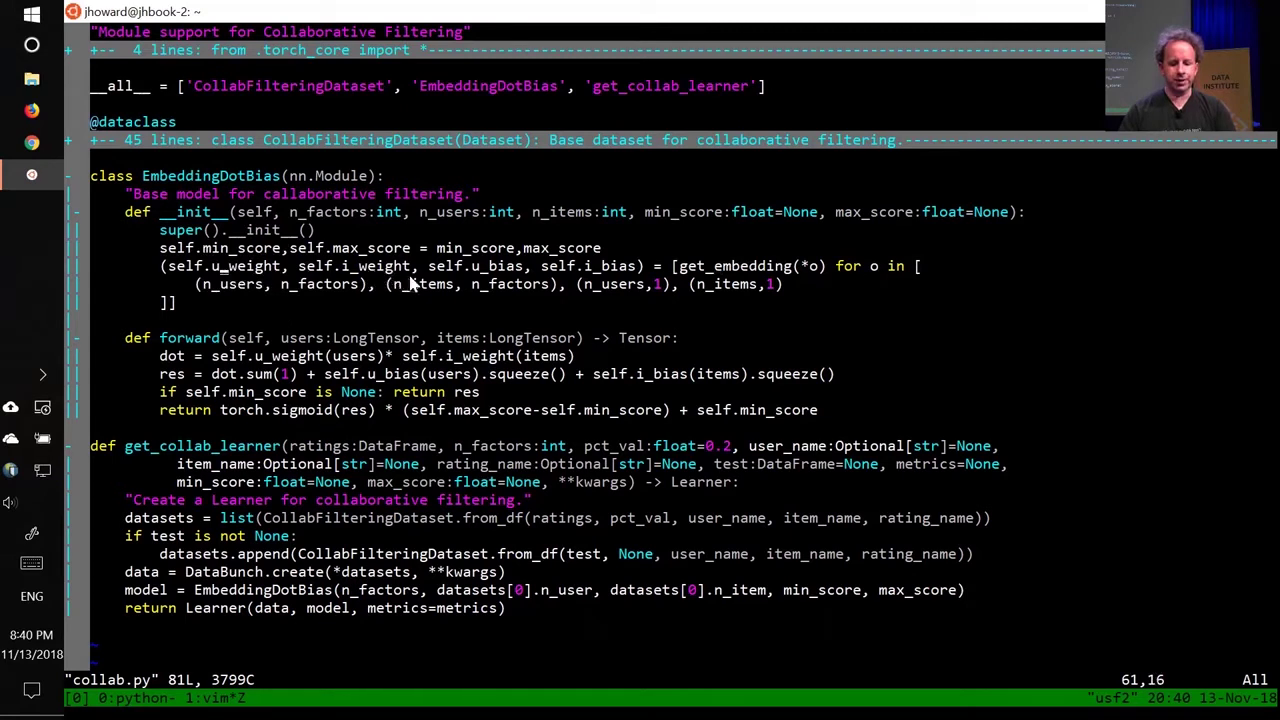
{"action": "left_click", "coordinate": [345, 268]}
{"action": "left_click", "coordinate": [476, 270]}
{"action": "left_click", "coordinate": [588, 270]}
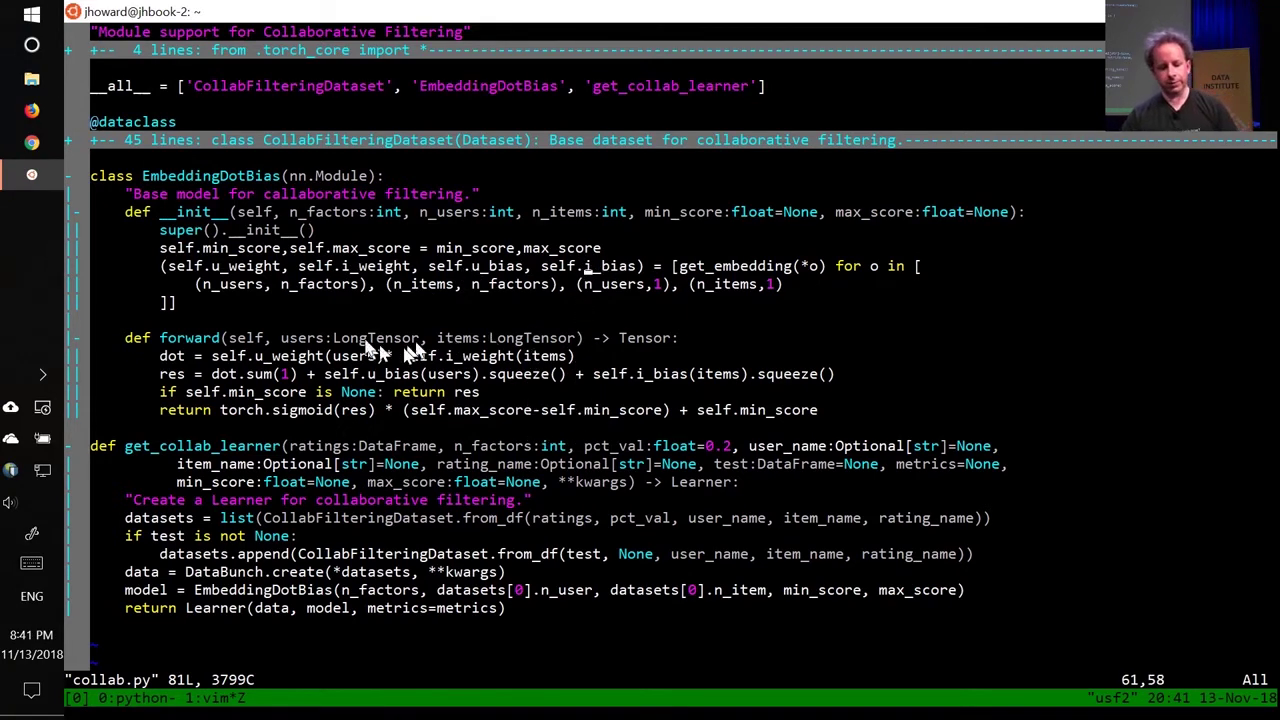
Point out the dot line and return res in forward, comparing them with Excel's dotprod sheet before returning to the code.
{"action": "left_click", "coordinate": [238, 357]}
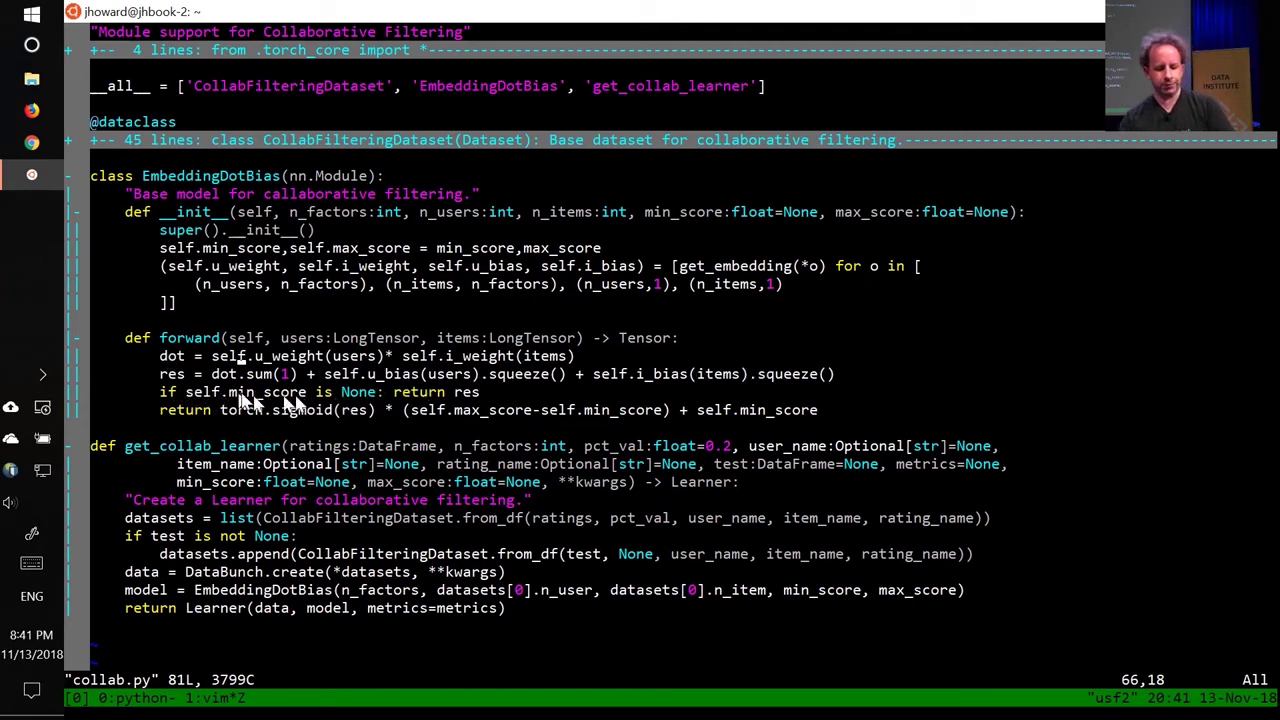
{"action": "left_click", "coordinate": [464, 394]}
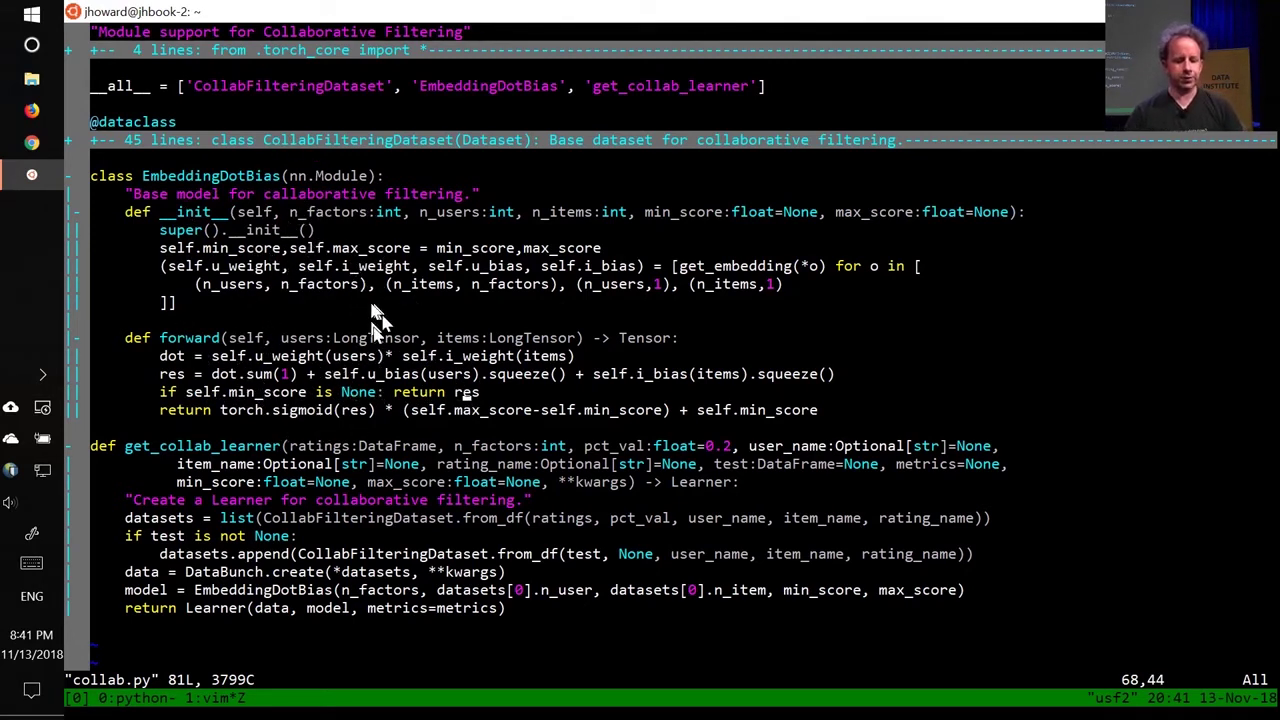
{"action": "key", "text": "alt+Tab"}
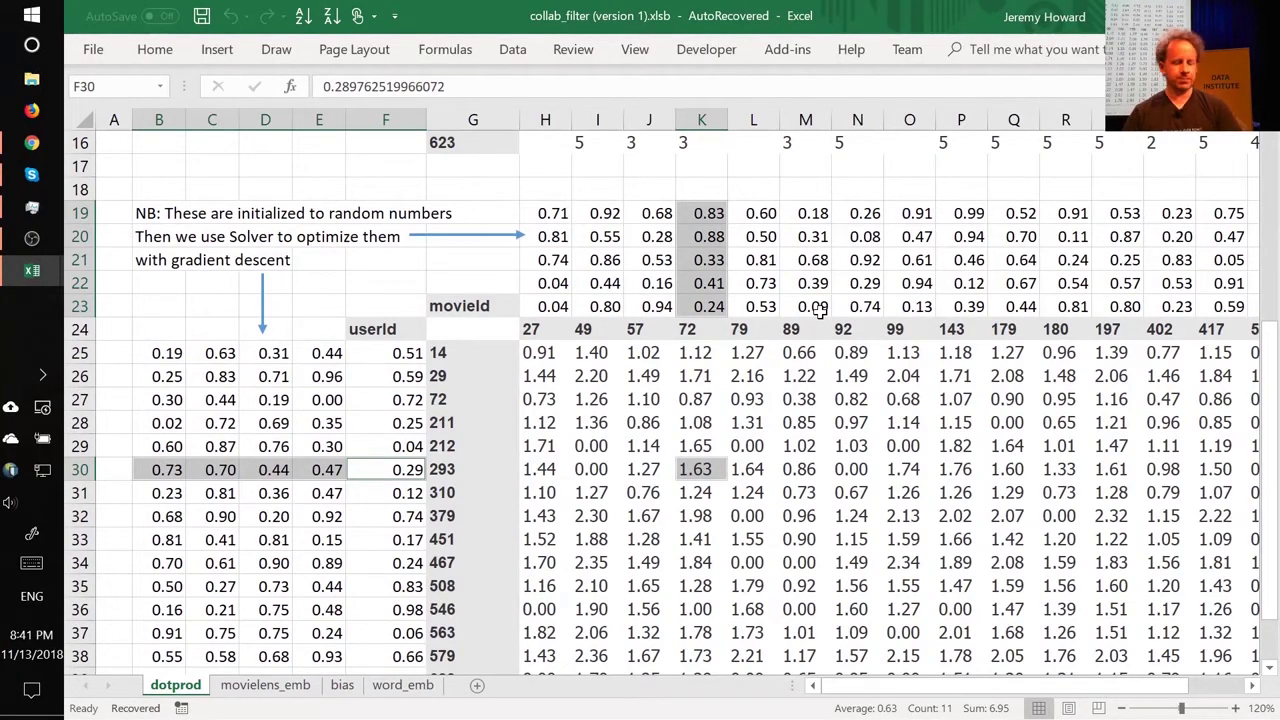
{"action": "key", "text": "Left"}
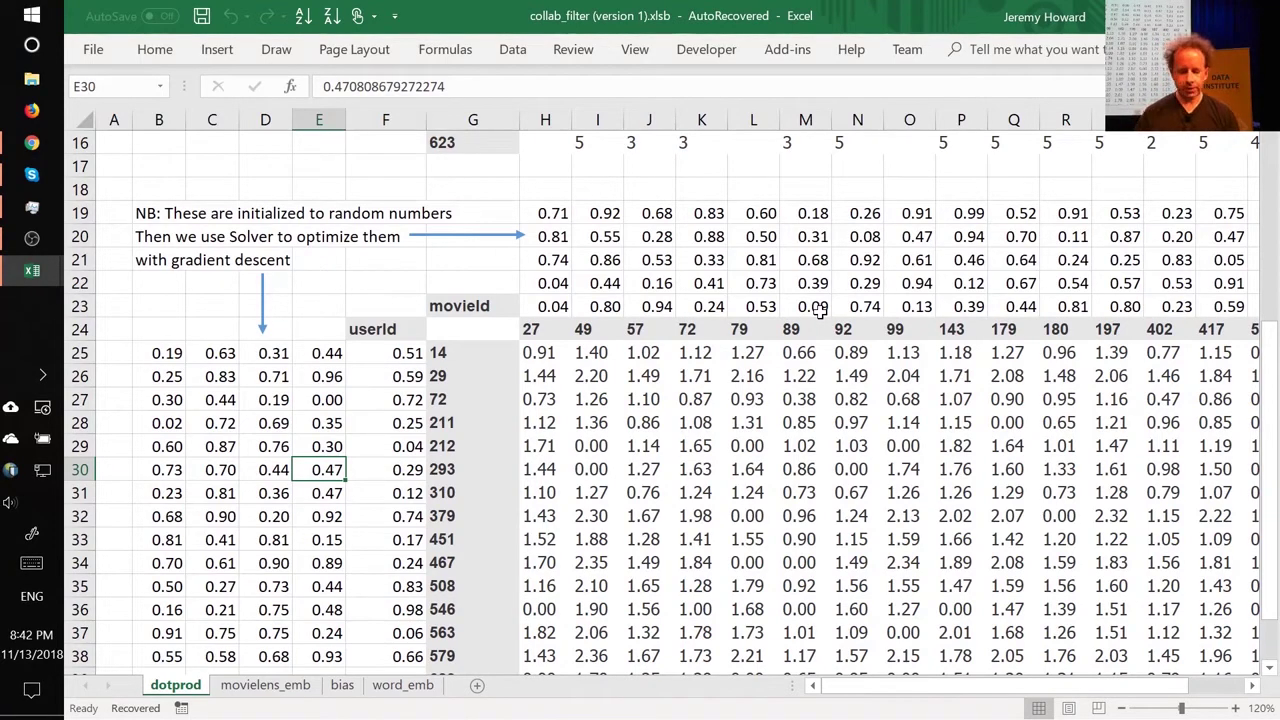
{"action": "key", "text": "alt+Tab"}
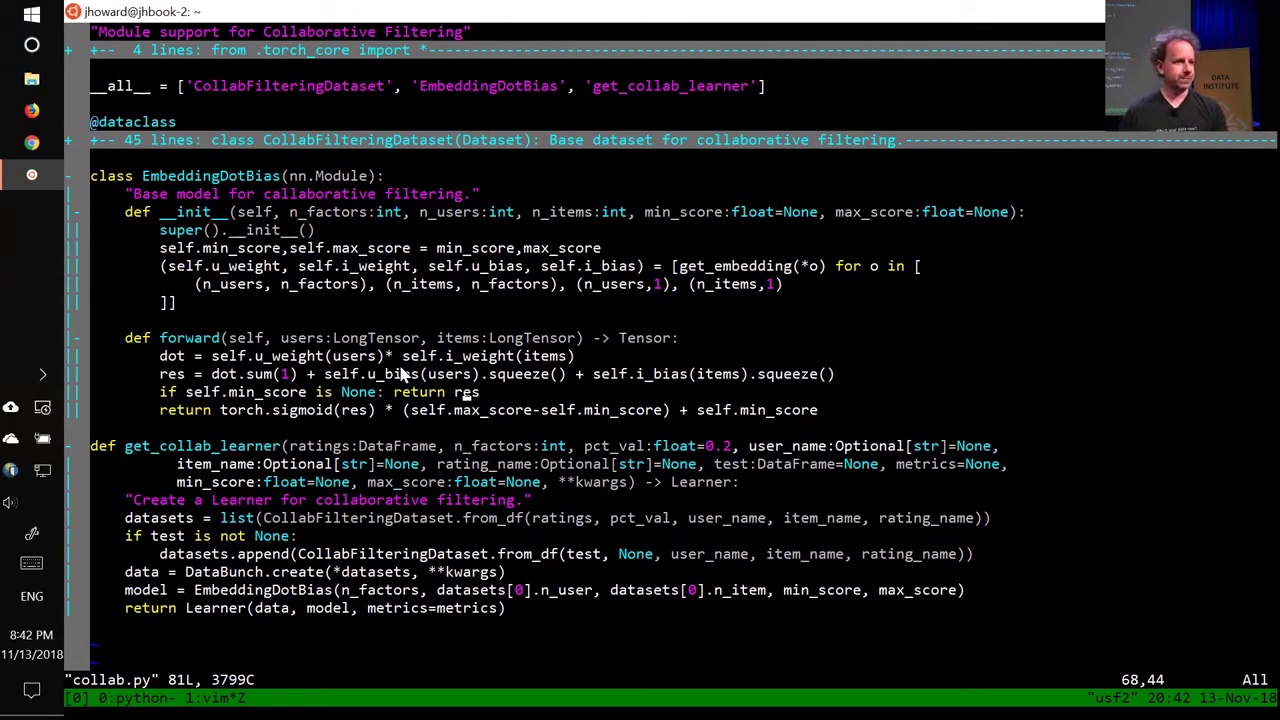
Switch to the sketchpad, clear the canvas and draw a horizontal and a vertical axis in pencil.
{"action": "key", "text": "ctrl+super+Left"}
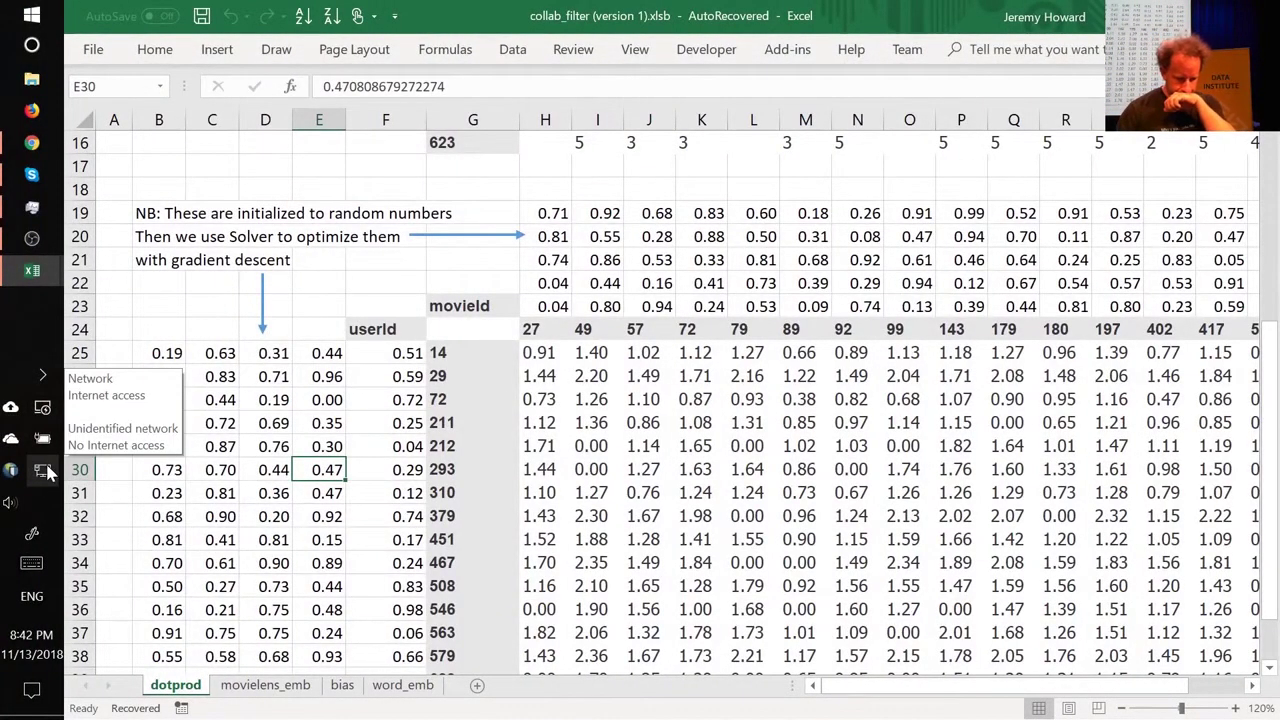
{"action": "key", "text": "ctrl+super+Left"}
{"action": "left_click", "coordinate": [1048, 36]}
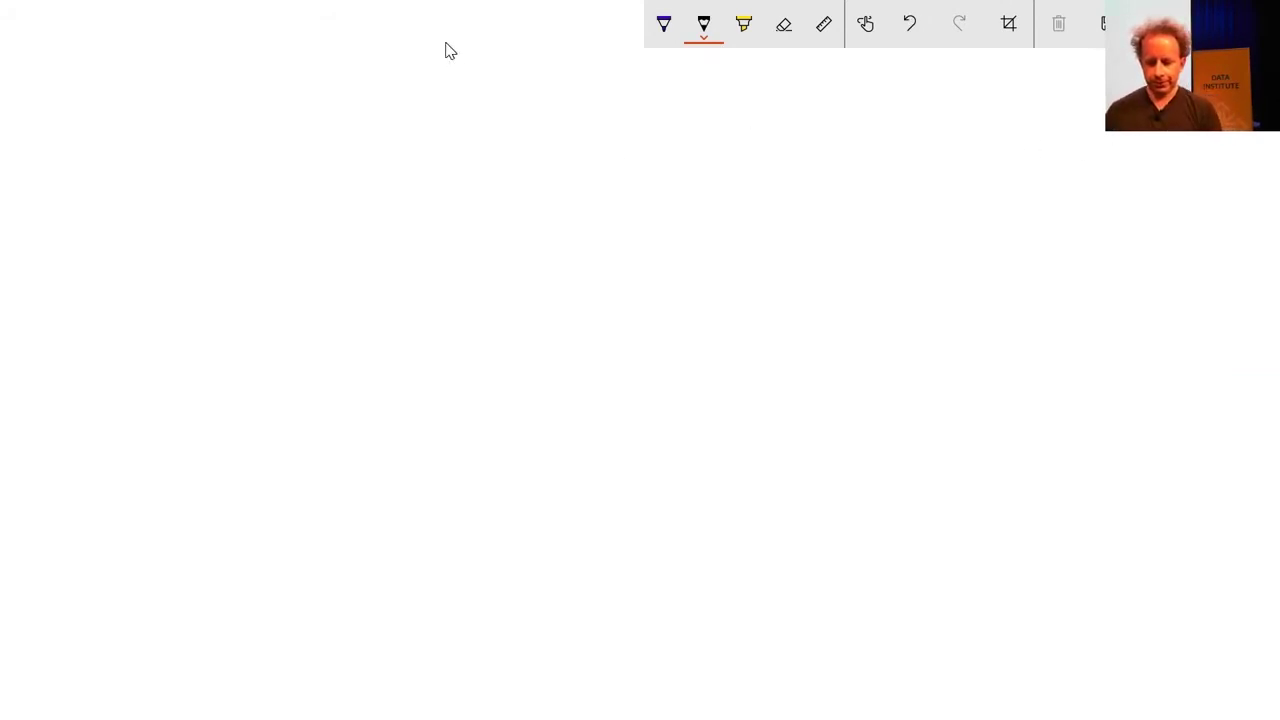
{"action": "left_click_drag", "start_coordinate": [1014, 517], "coordinate": [191, 491]}
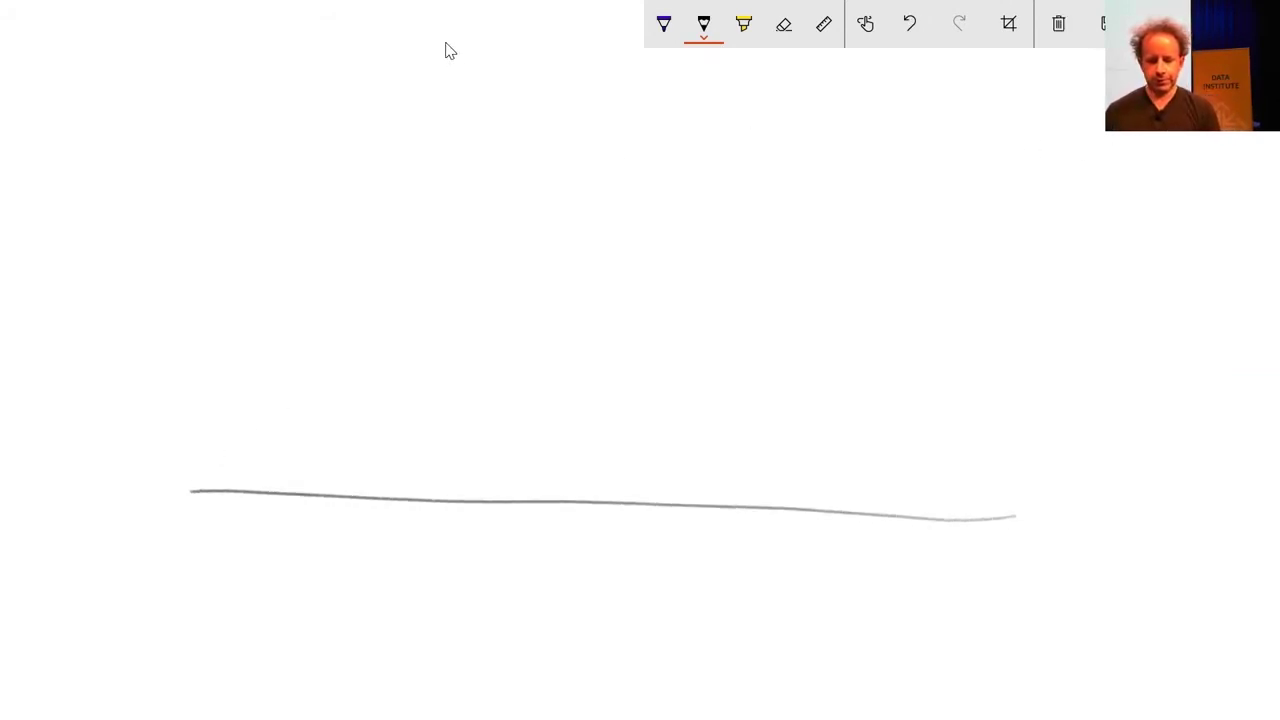
{"action": "left_click_drag", "start_coordinate": [460, 82], "coordinate": [468, 645]}
Using the purple pen, trace the horizontal axis, mark 5 and 0 along the vertical axis and draw an S-shaped sigmoid curve.
{"action": "left_click", "coordinate": [664, 24]}
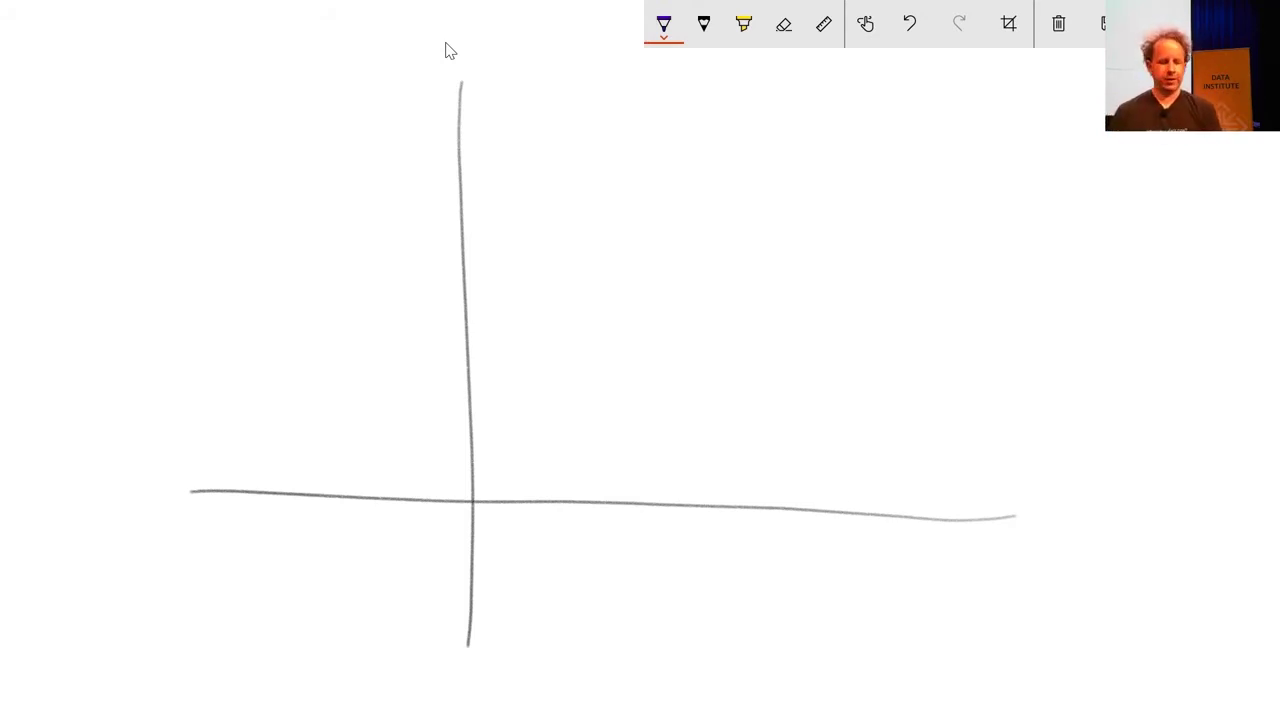
{"action": "mouse_move", "coordinate": [236, 517]}
{"action": "left_mouse_down"}
{"action": "mouse_move", "coordinate": [614, 514]}
{"action": "mouse_move", "coordinate": [1068, 548]}
{"action": "left_mouse_up"}
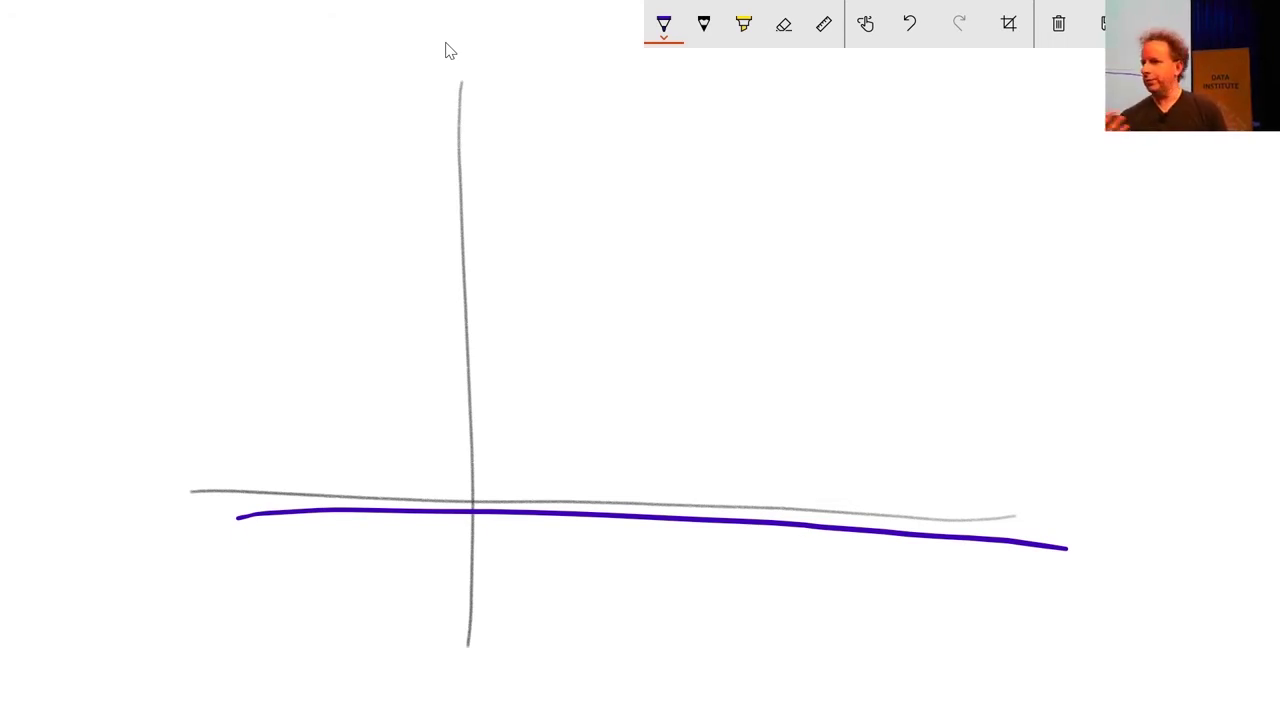
{"action": "mouse_move", "coordinate": [472, 171]}
{"action": "left_mouse_down"}
{"action": "mouse_move", "coordinate": [390, 181]}
{"action": "mouse_move", "coordinate": [422, 156]}
{"action": "left_mouse_up"}
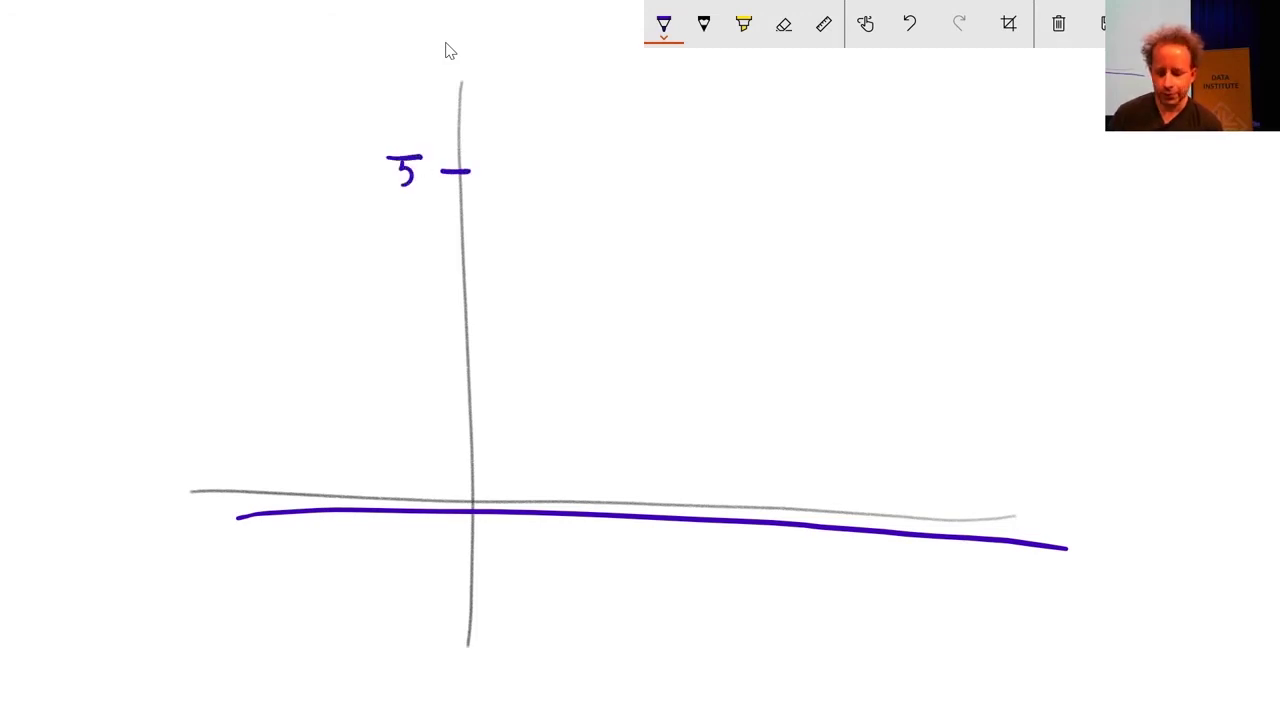
{"action": "left_click_drag", "start_coordinate": [480, 489], "coordinate": [482, 490]}
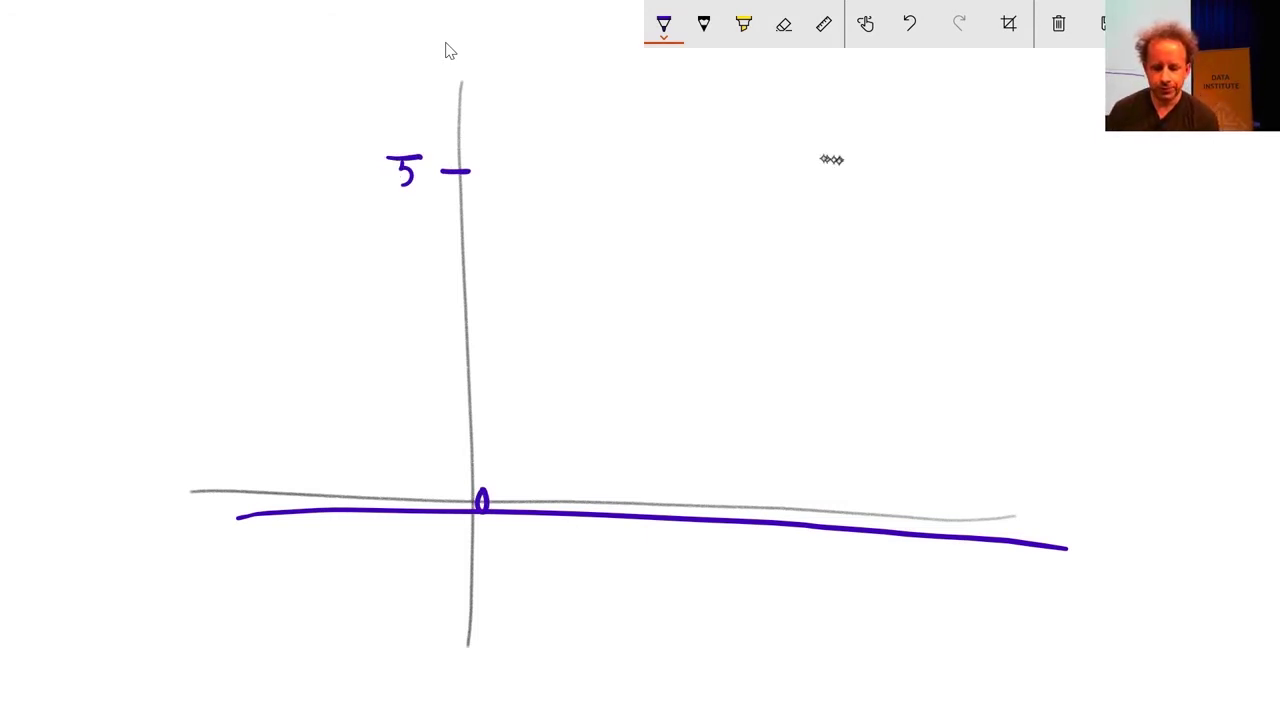
{"action": "mouse_move", "coordinate": [818, 169]}
{"action": "left_mouse_down"}
{"action": "mouse_move", "coordinate": [603, 200]}
{"action": "mouse_move", "coordinate": [510, 268]}
{"action": "mouse_move", "coordinate": [440, 365]}
{"action": "mouse_move", "coordinate": [349, 446]}
{"action": "mouse_move", "coordinate": [234, 475]}
{"action": "mouse_move", "coordinate": [165, 474]}
{"action": "left_mouse_up"}
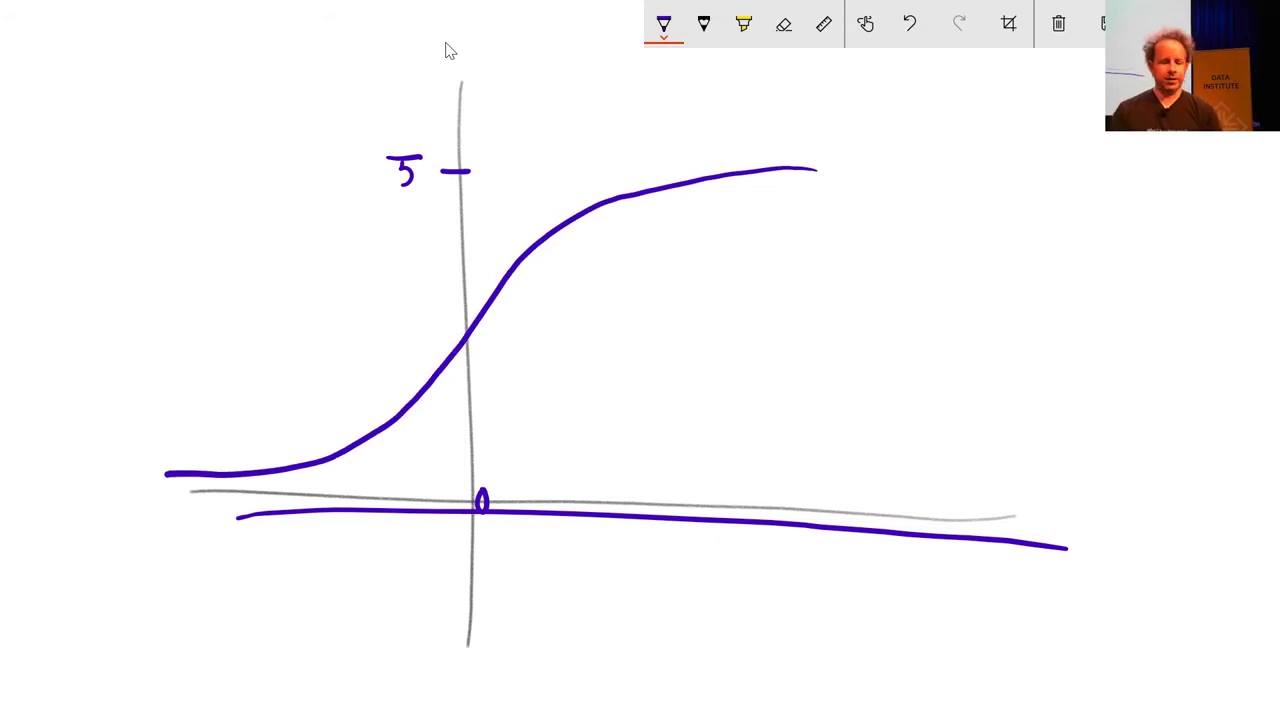